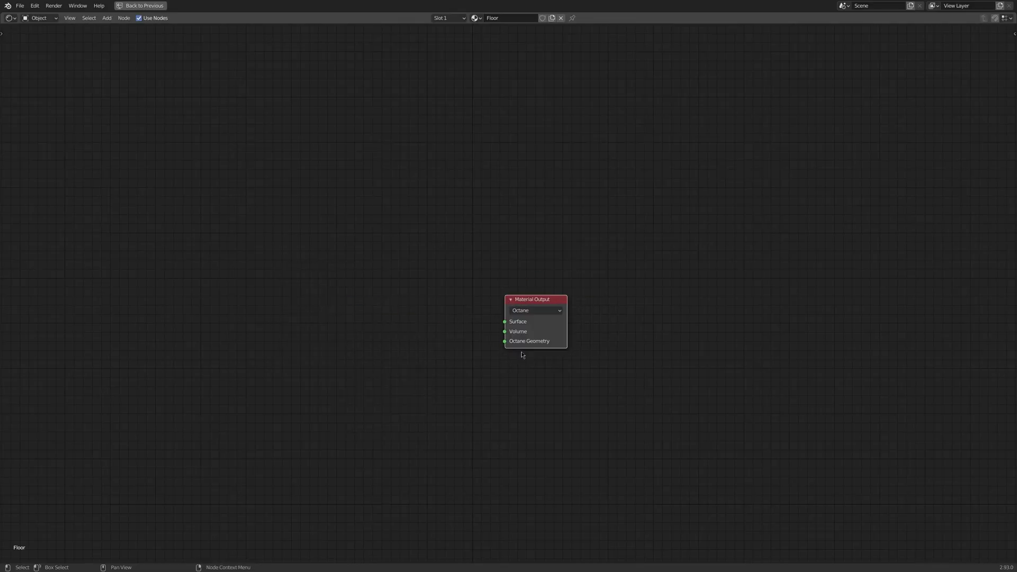
- Add Diffuse (wired to Surface), Glossy and Specular Material nodes to the Floor material
key("shift+a")
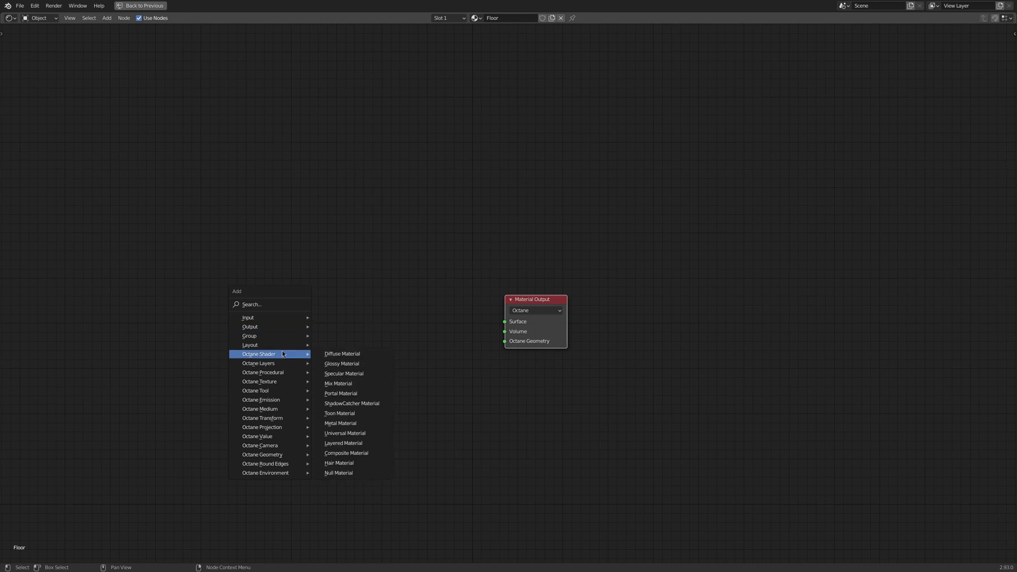
left_click(342, 353)
left_click(360, 284)
left_click_drag(367, 264, 504, 322)
key("shift+a")
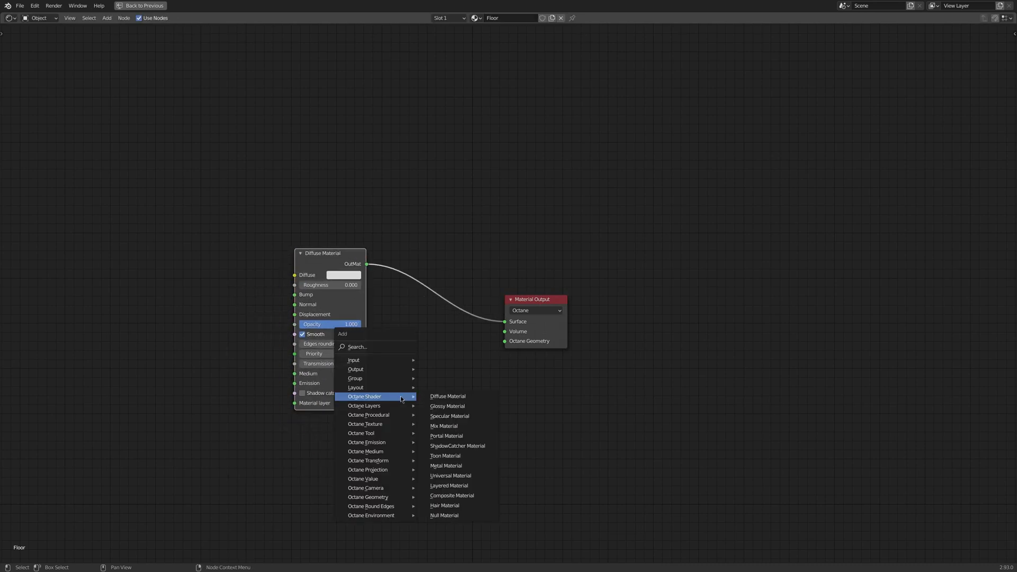
left_click(448, 406)
key("shift+a")
left_click(171, 338)
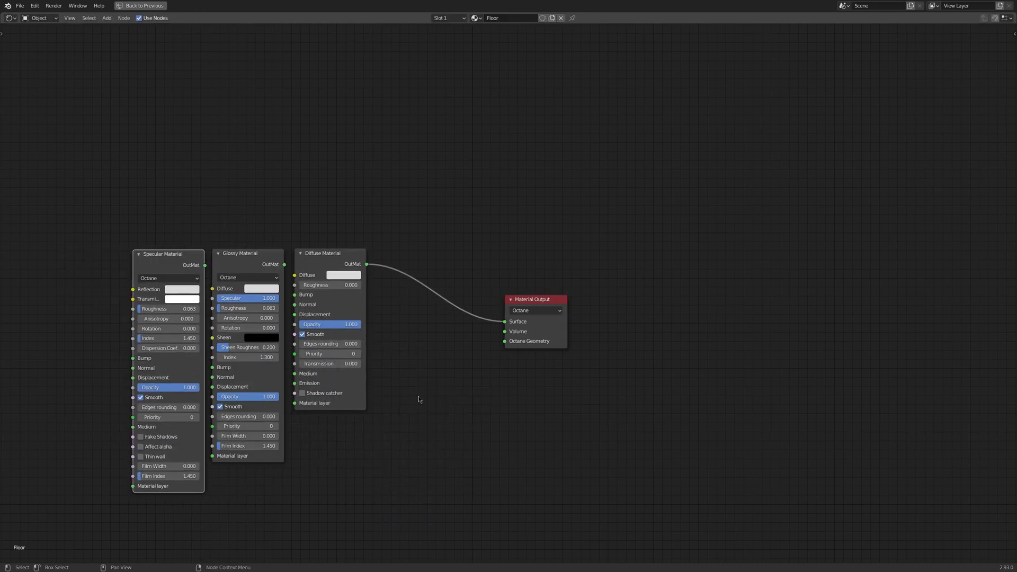
middle_click_drag(418, 400, 597, 356)
- Add a Universal Material, an Image Tex, and a 2D Transform linked to its Transform
key("shift+a")
left_click(647, 425)
left_click(254, 202)
middle_click_drag(491, 430, 491, 327)
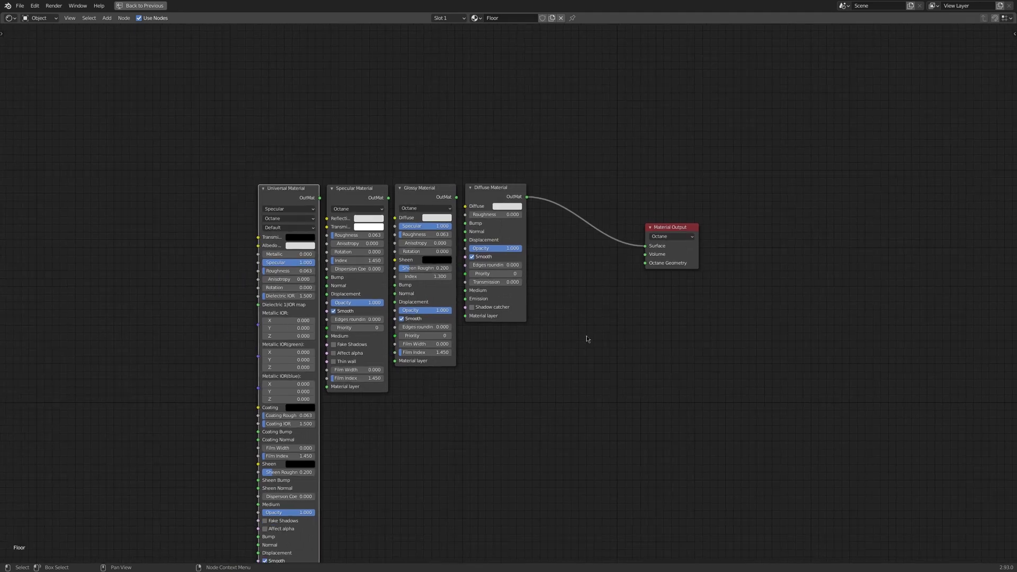
key("shift+a")
left_click(636, 393)
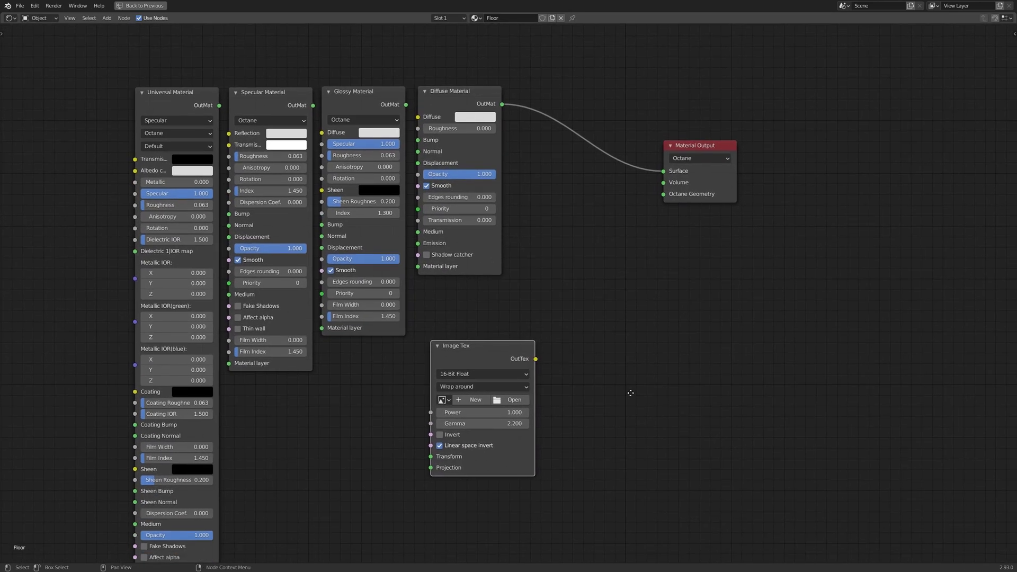
key("shift+a")
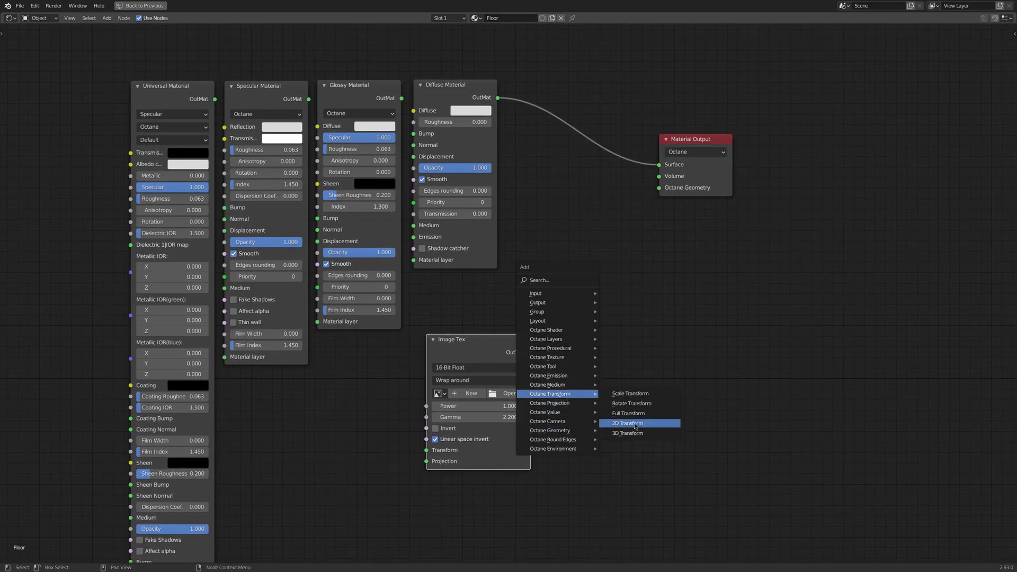
left_click(636, 423)
left_click(434, 349)
left_click_drag(479, 361, 567, 449)
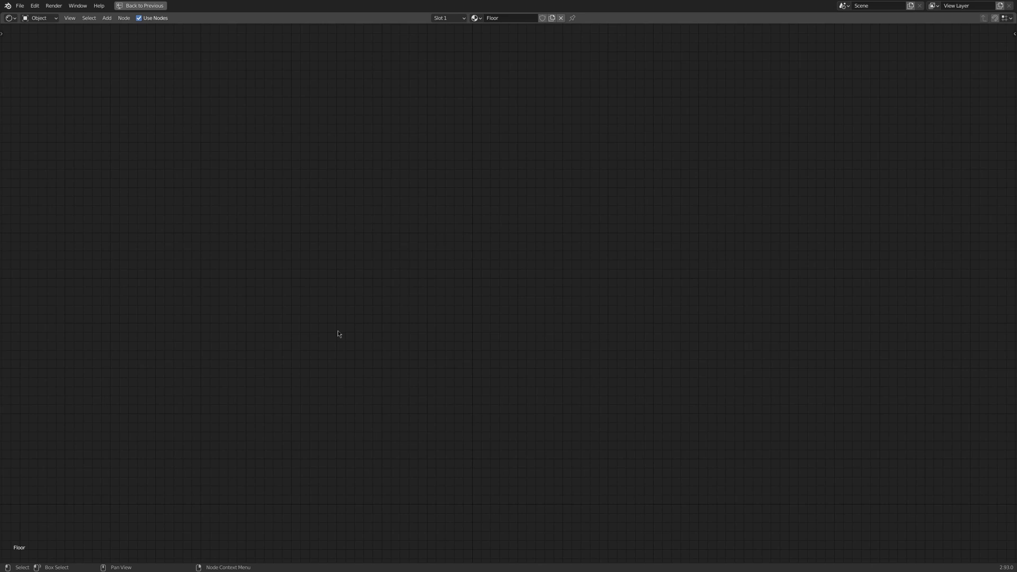
- Add a Material Output node with its render target kept at Octane
key("shift+a")
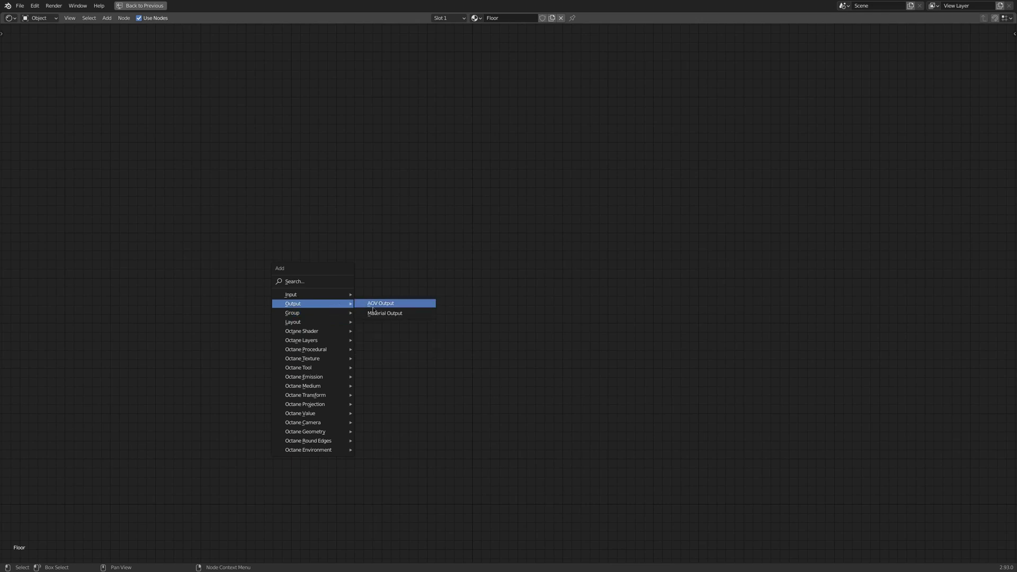
left_click(385, 313)
left_click(504, 295)
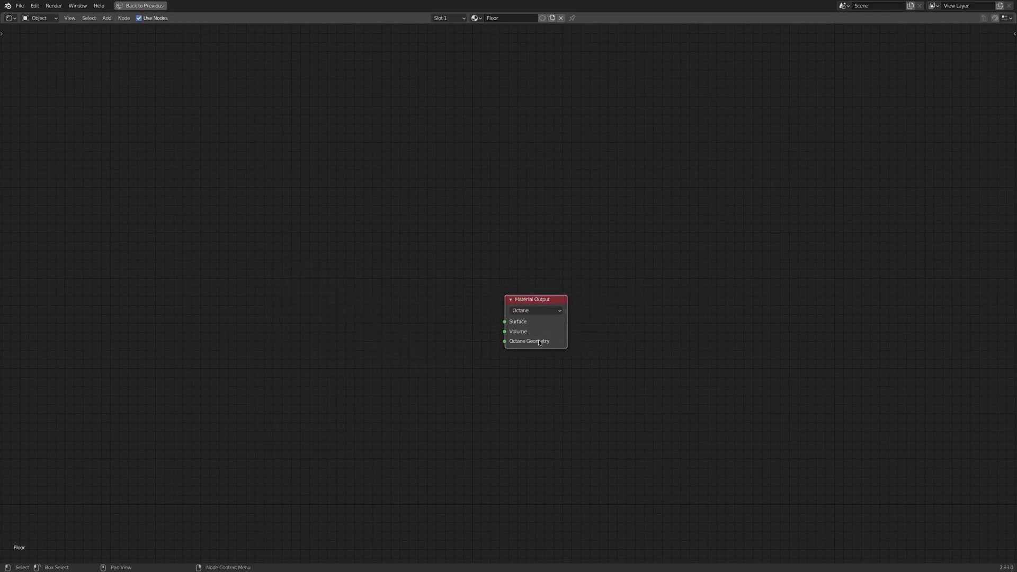
left_click(535, 310)
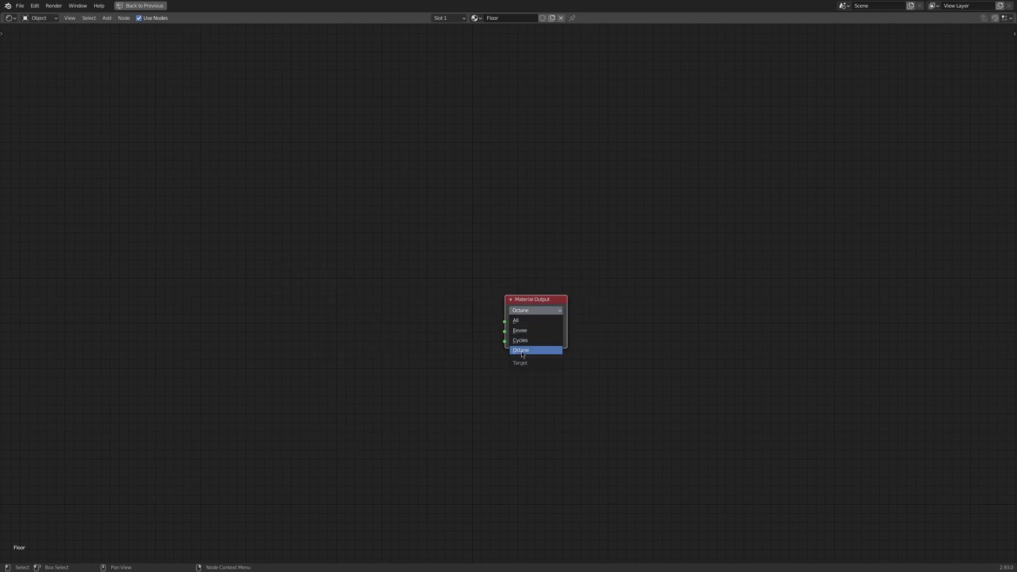
left_click(518, 351)
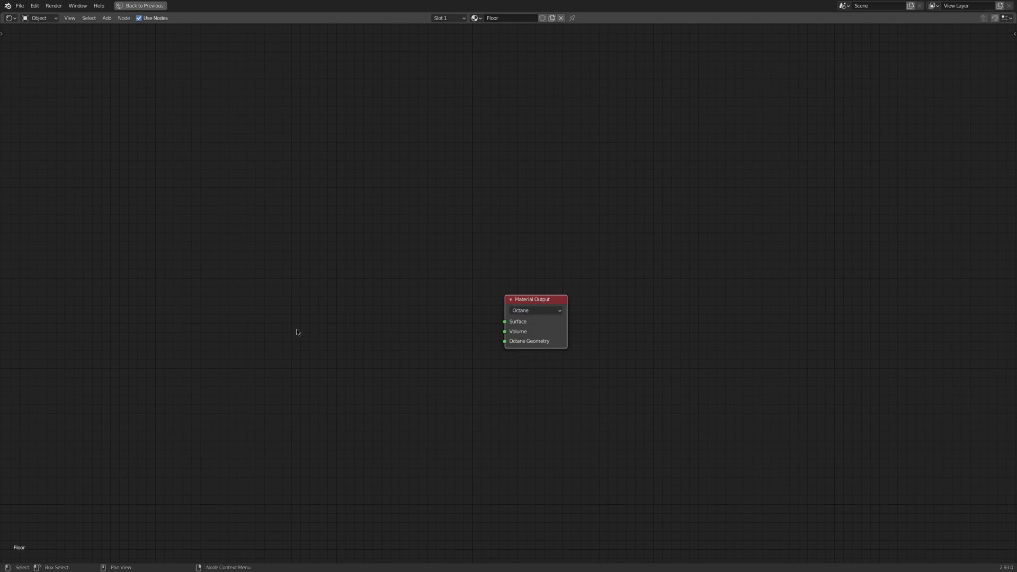
- Place a Diffuse Material node to the left of the output
key("shift+a")
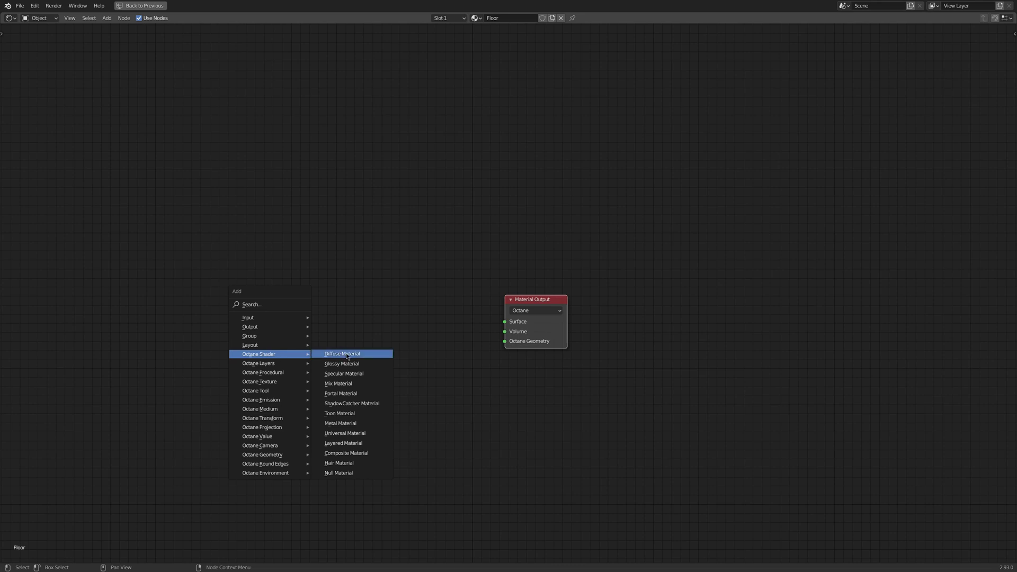
left_click(347, 355)
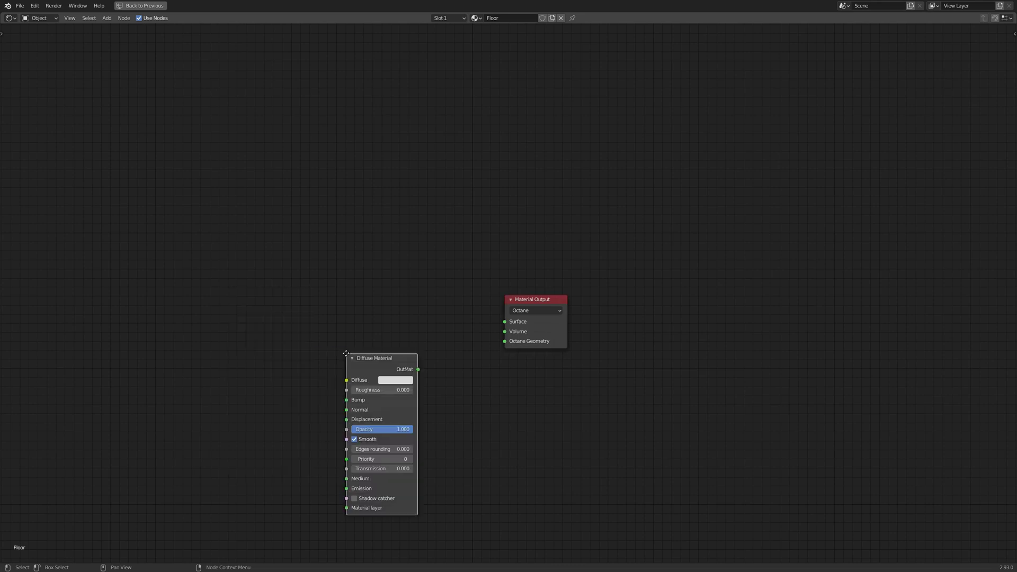
left_click(286, 265)
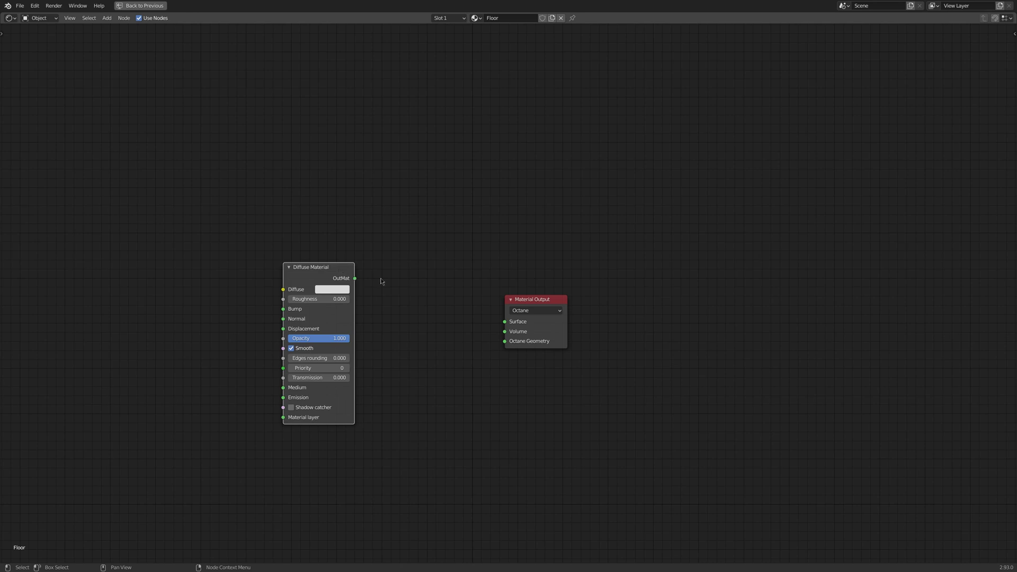
- Link Diffuse OutMat to the output's Surface with F, then place a Glossy Material node left of it
left_click_drag(382, 282, 517, 318)
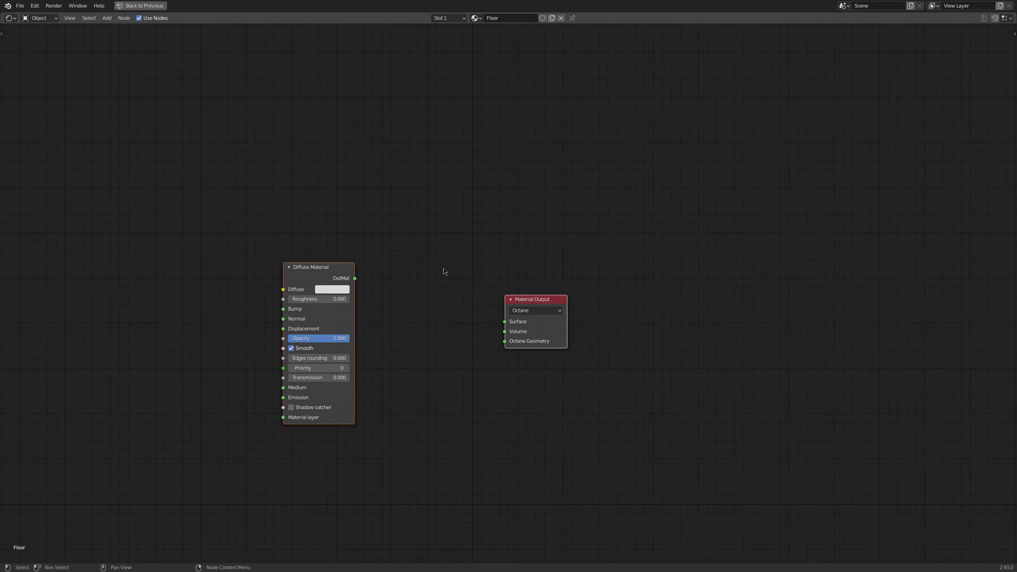
key("f")
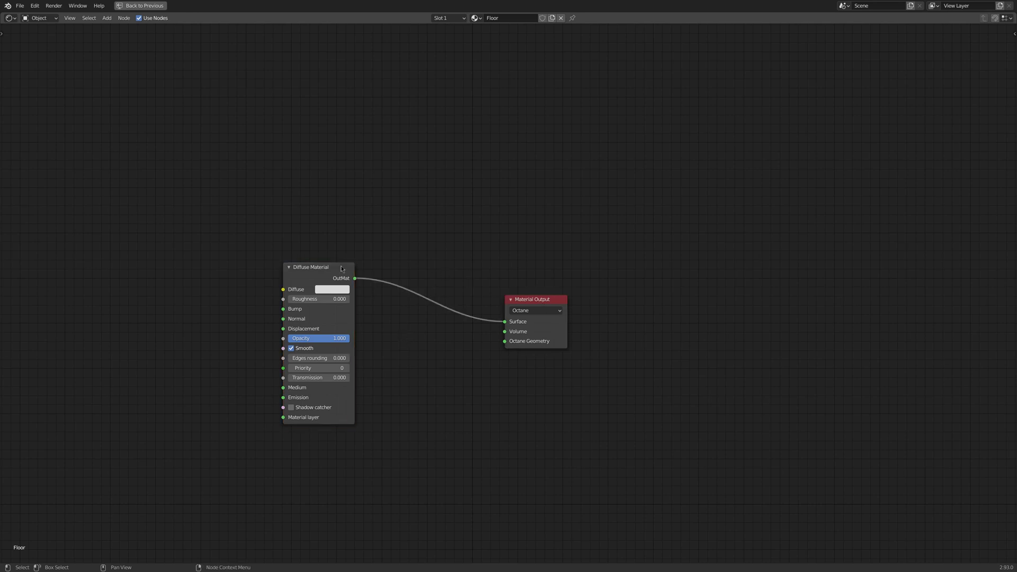
key("shift+a")
left_click(477, 422)
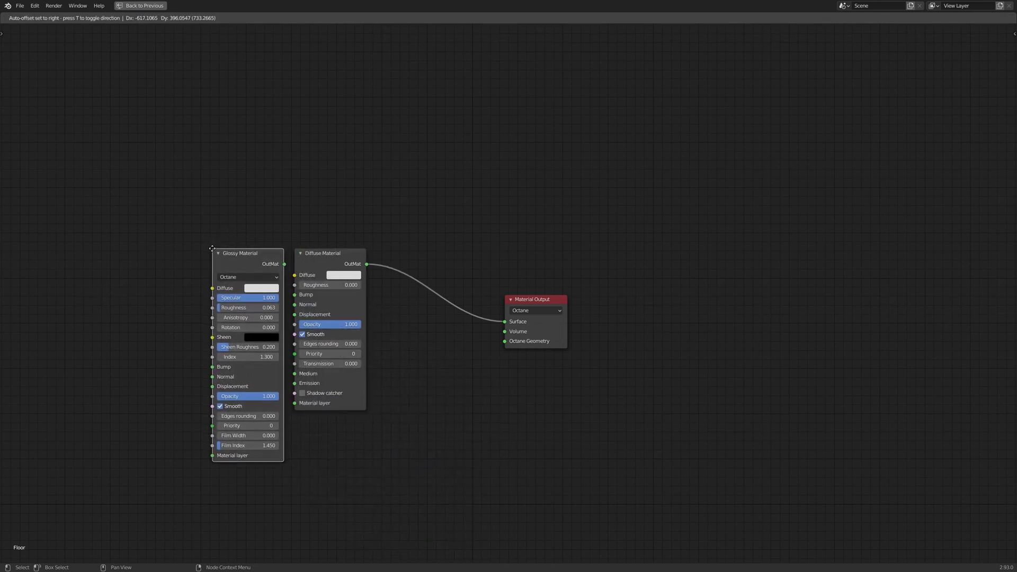
left_click(215, 253)
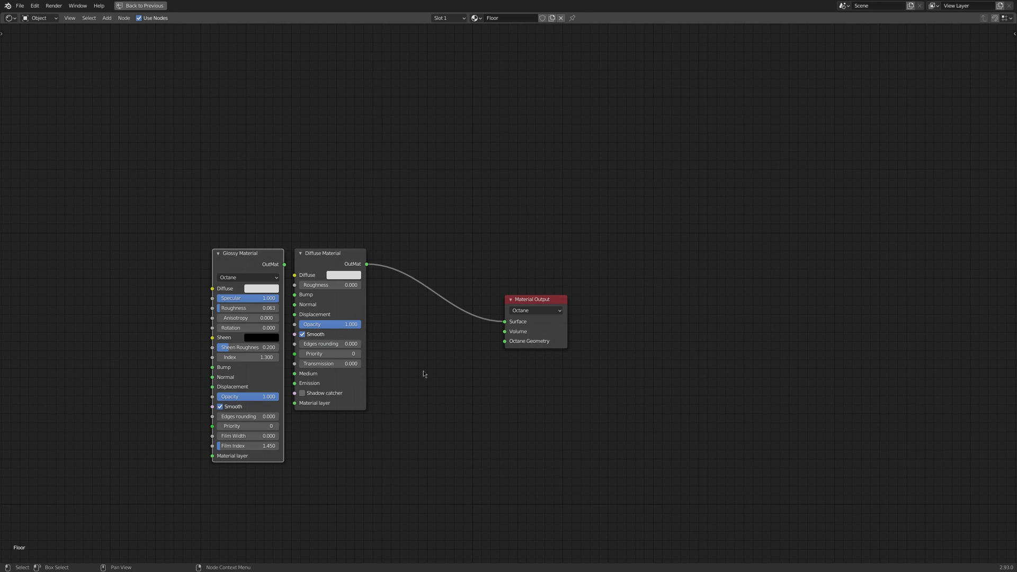
- Add a Specular Material node to the left of the Glossy node
key("shift+a")
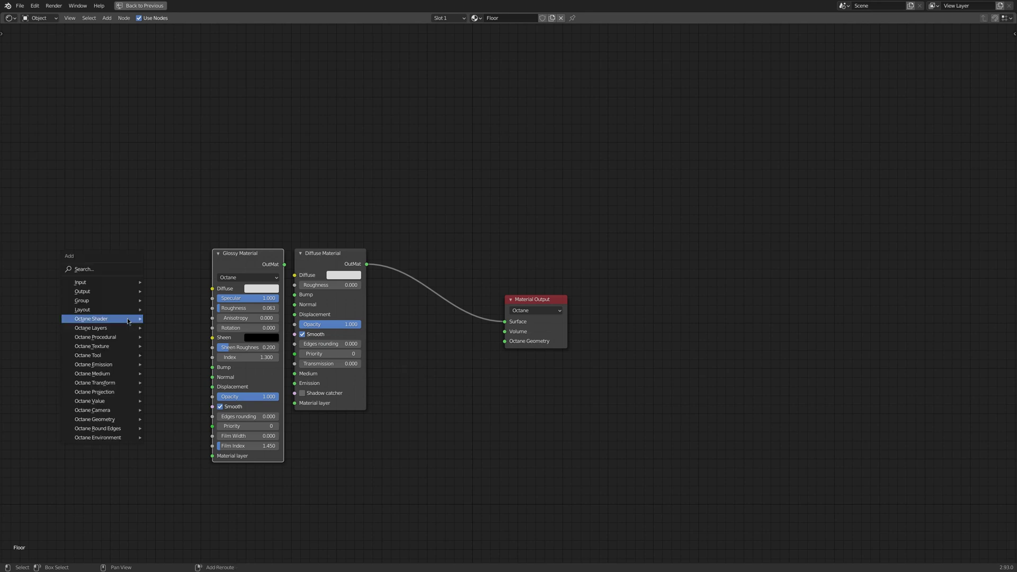
left_click(190, 339)
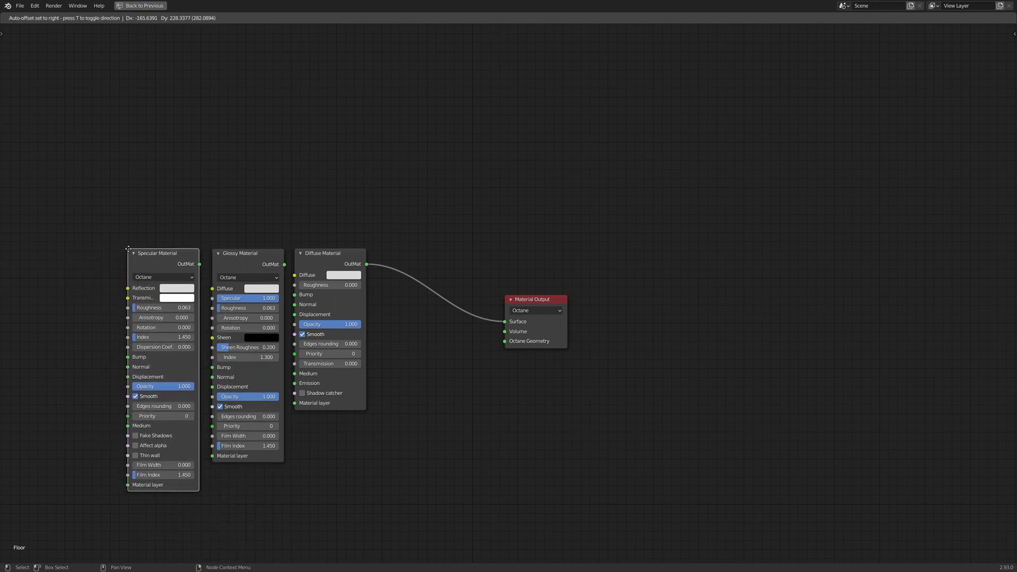
left_click(124, 234)
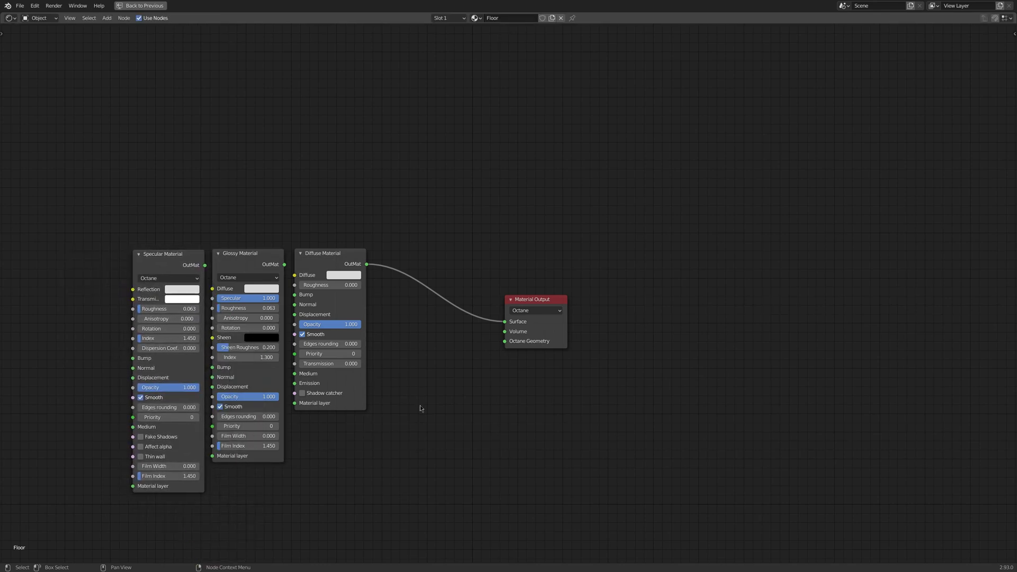
middle_click_drag(420, 406, 598, 359)
- Add a Universal Material node left of Specular and frame all nodes in view
key("shift+a")
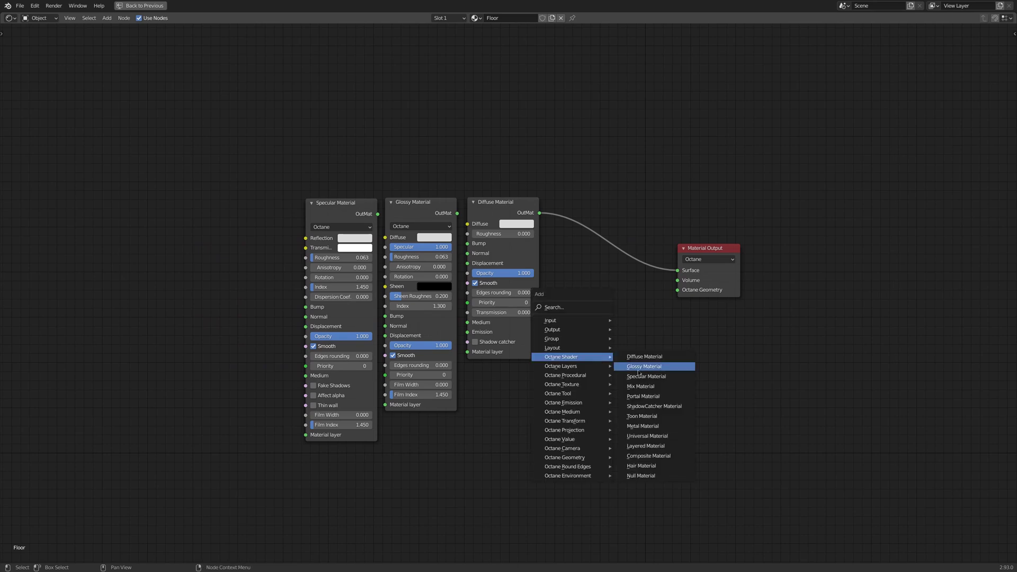
left_click(652, 435)
left_click(491, 316)
key("Home")
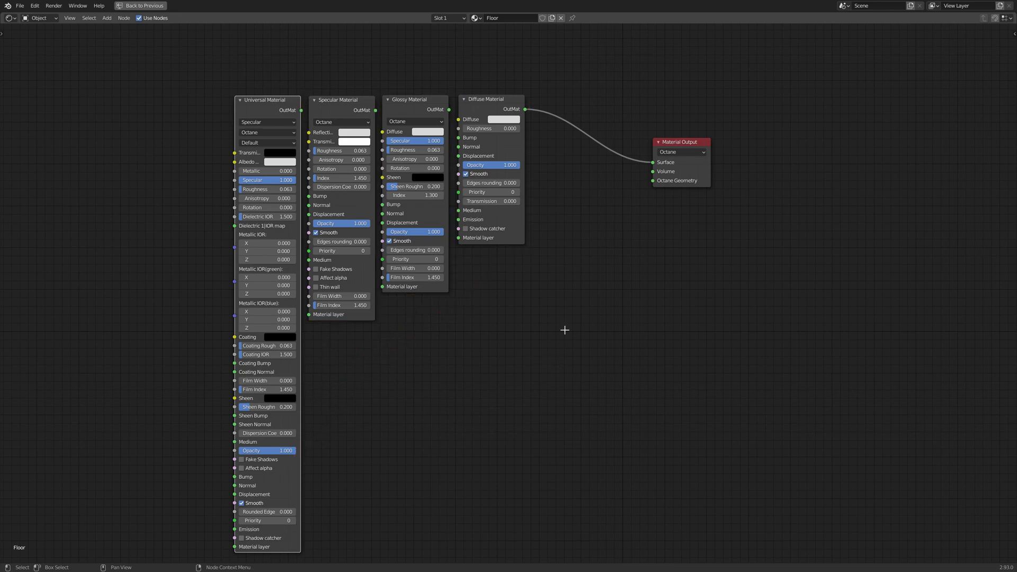
middle_click_drag(599, 275, 601, 322)
scroll(601, 322, "up", 1)
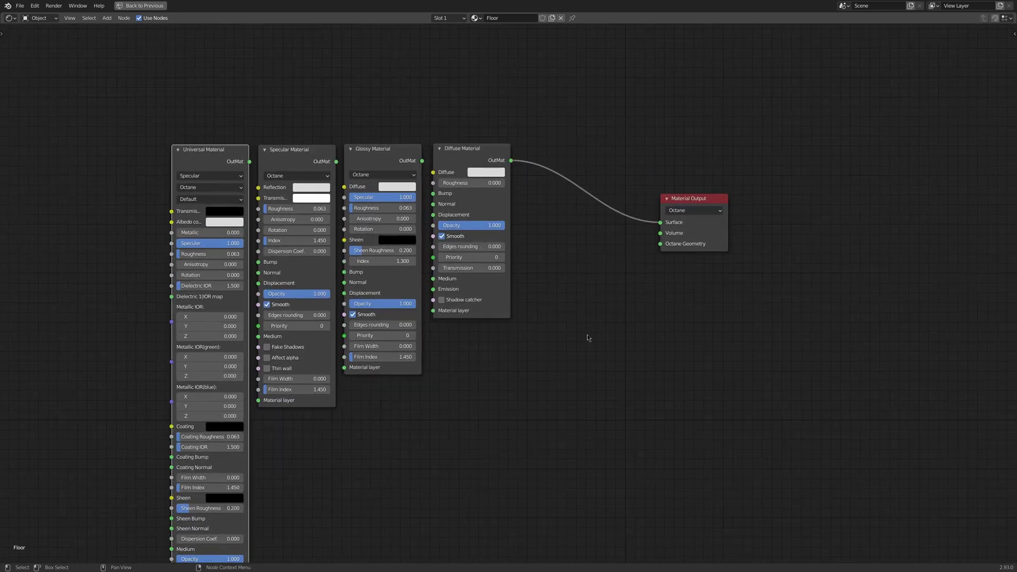
scroll(588, 341, "up", 1)
key("shift+a")
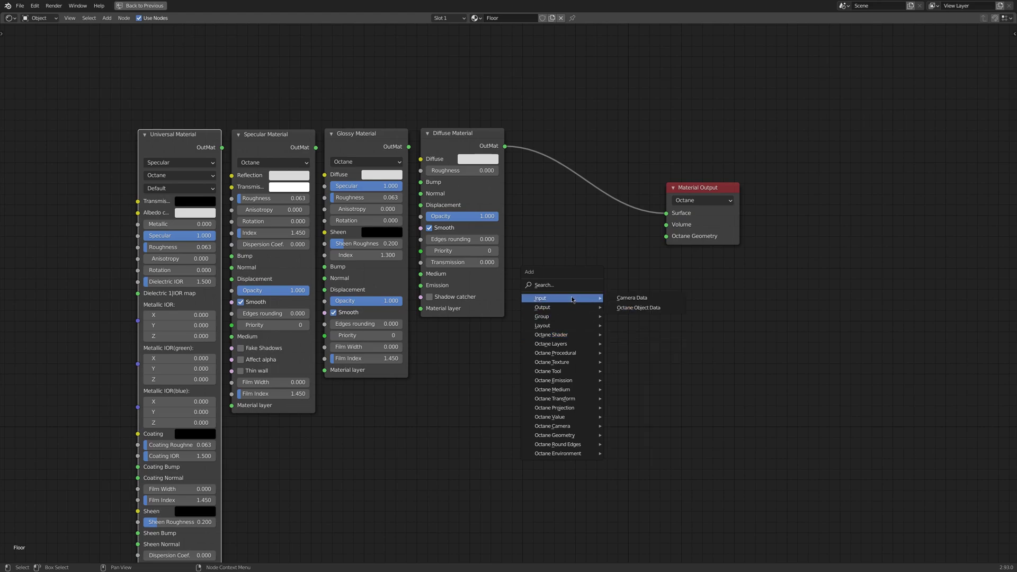
mouse_move(552, 362)
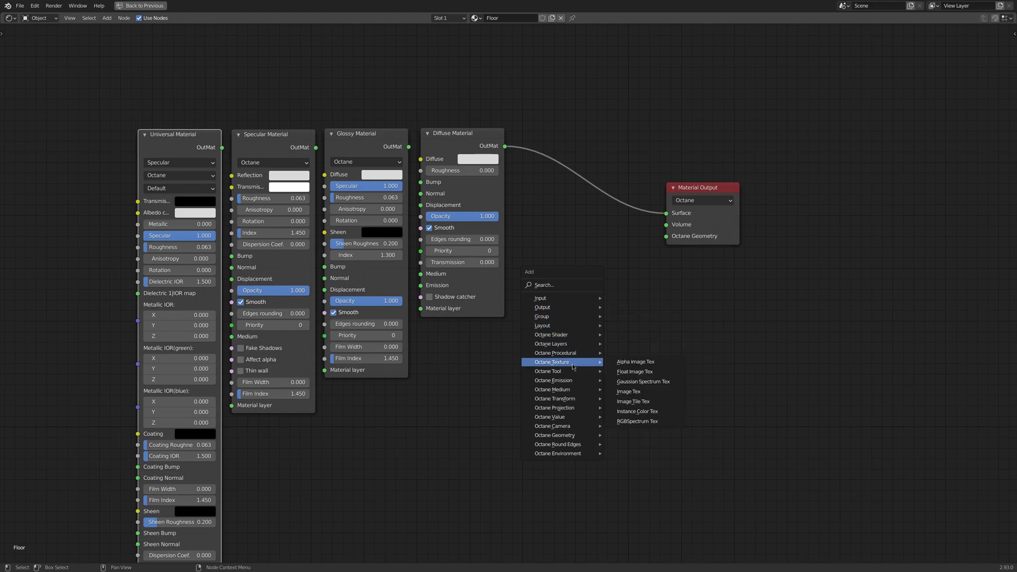
- Add an Image Tex node below the material nodes
left_click(642, 392)
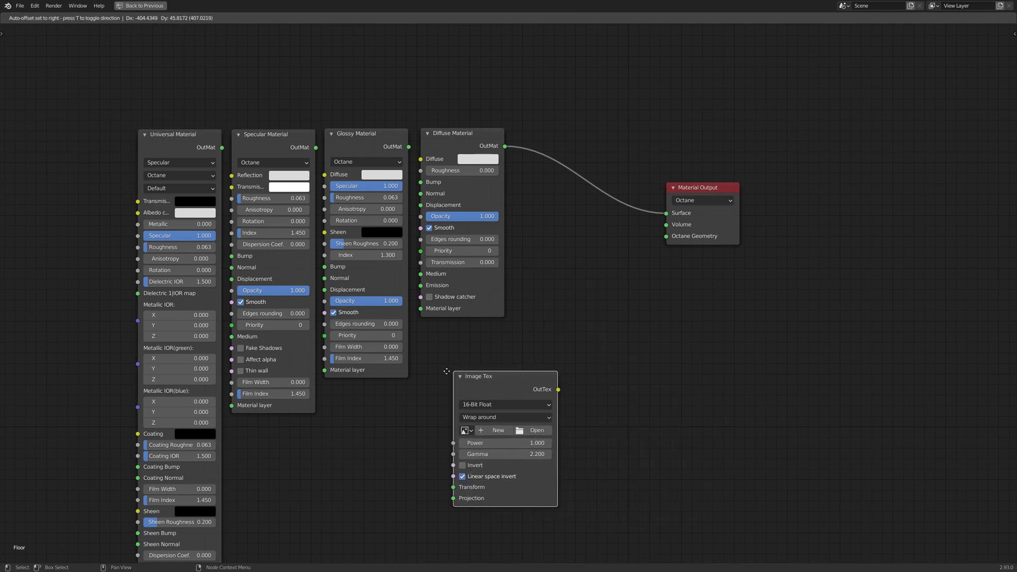
left_click(436, 381)
scroll(629, 404, "down", 3, "shift")
scroll(631, 392, "down", 2, "shift")
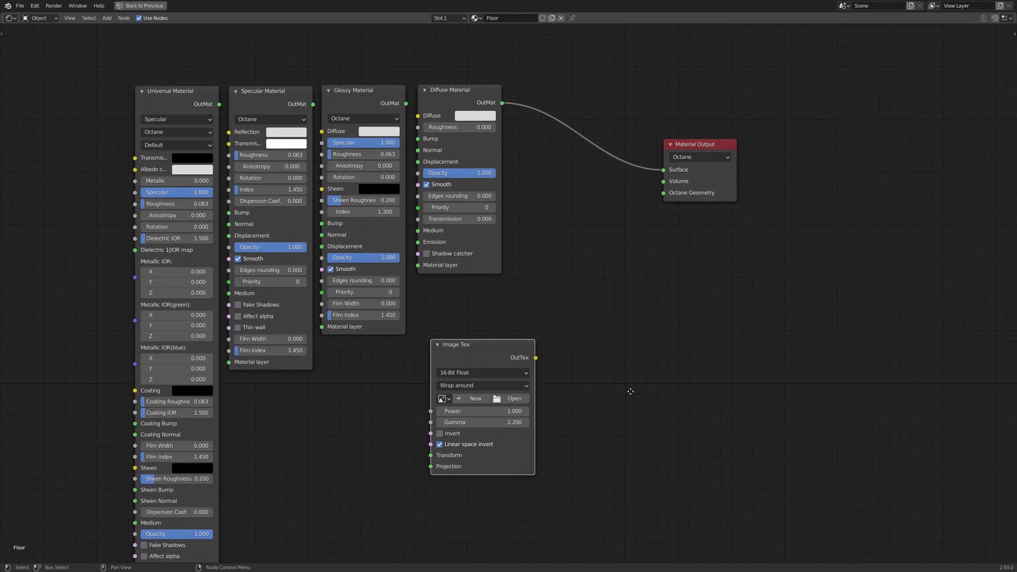
middle_click_drag(630, 389, 626, 387)
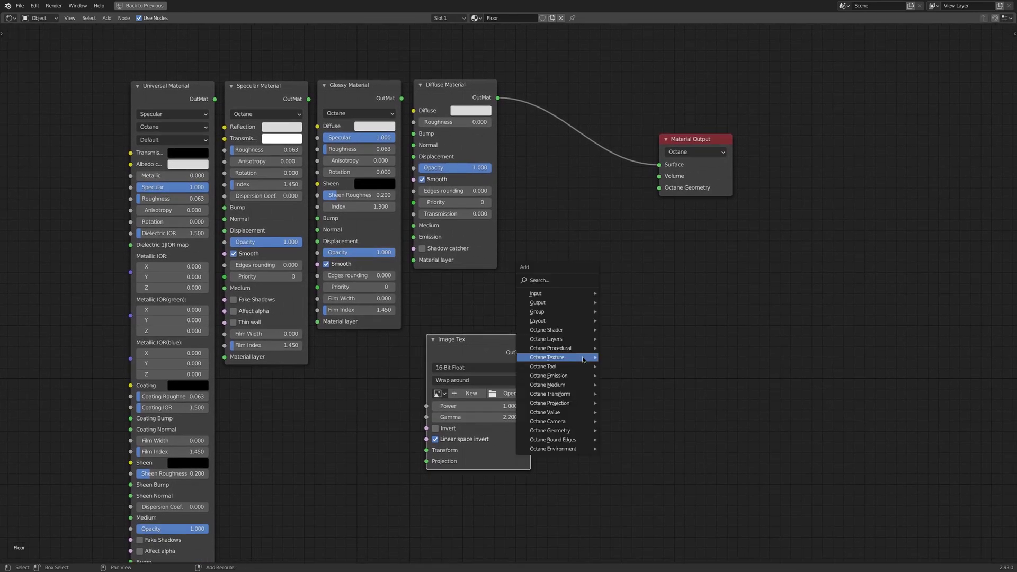
- Add a 2D Transform scaled to 1.060 feeding Image Tex's Transform input
key("shift+a")
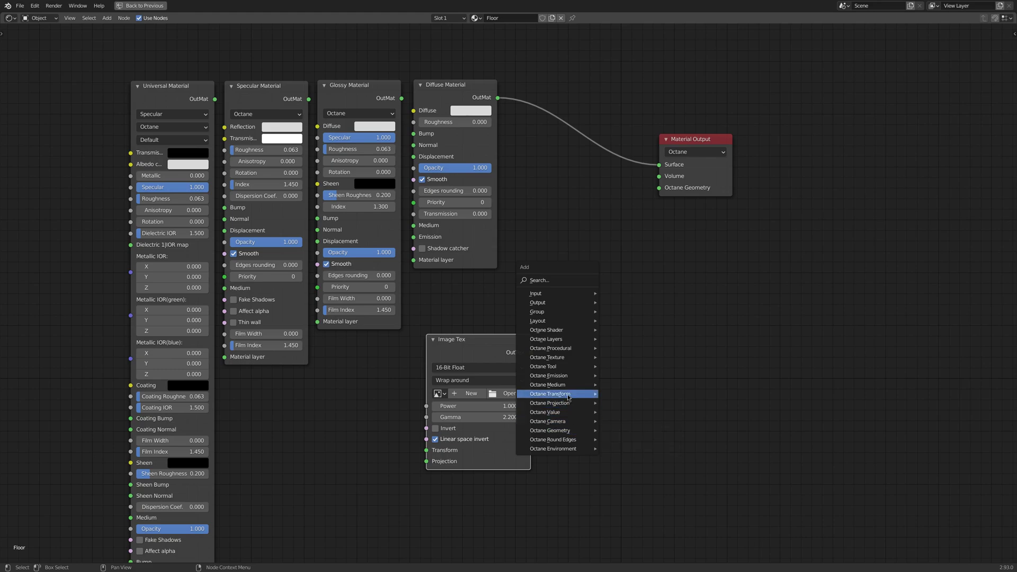
mouse_move(550, 393)
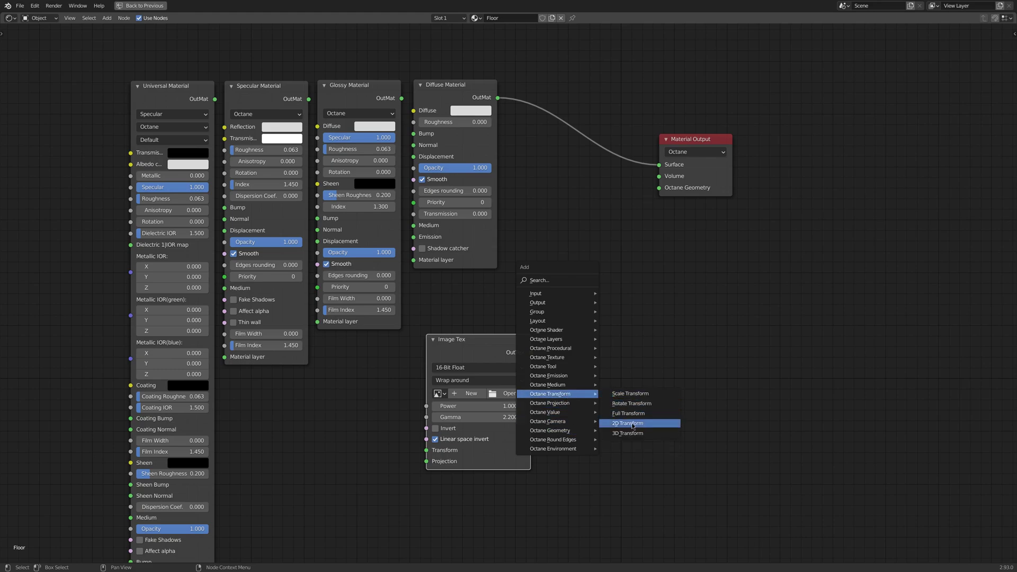
left_click(632, 423)
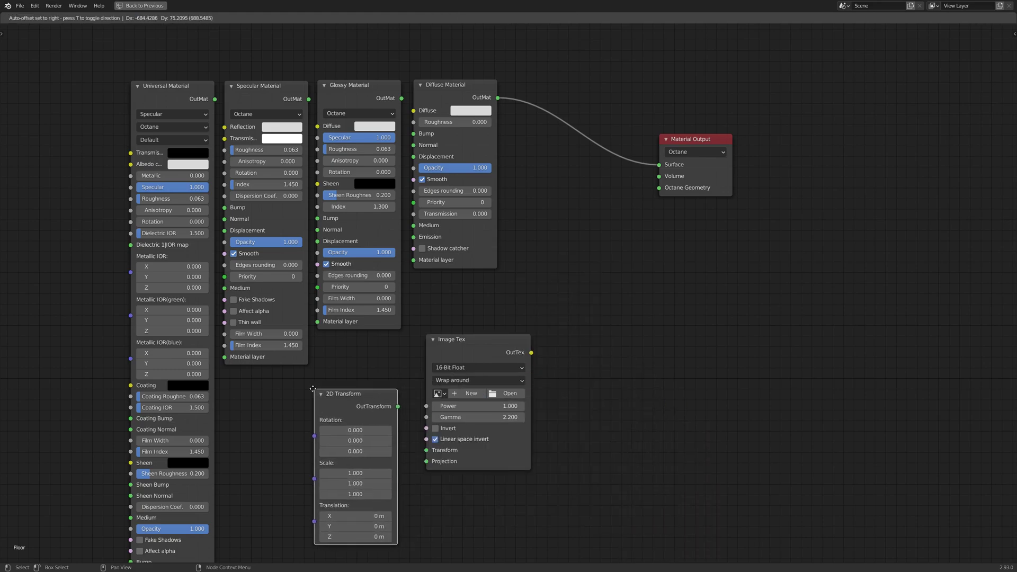
left_click(299, 367)
middle_click_drag(466, 359, 480, 258)
left_click_drag(481, 258, 606, 358)
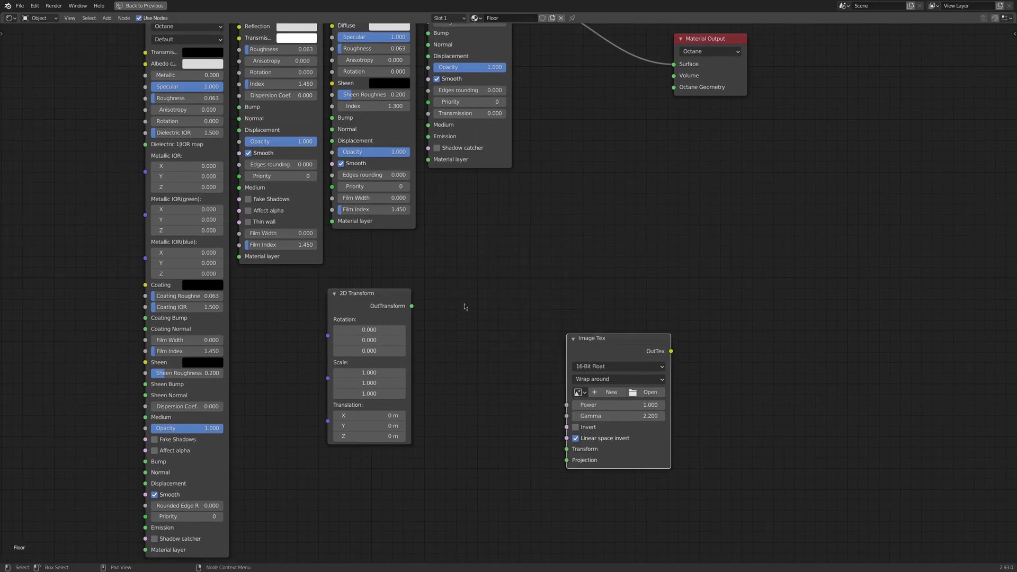
left_click_drag(381, 300, 566, 449)
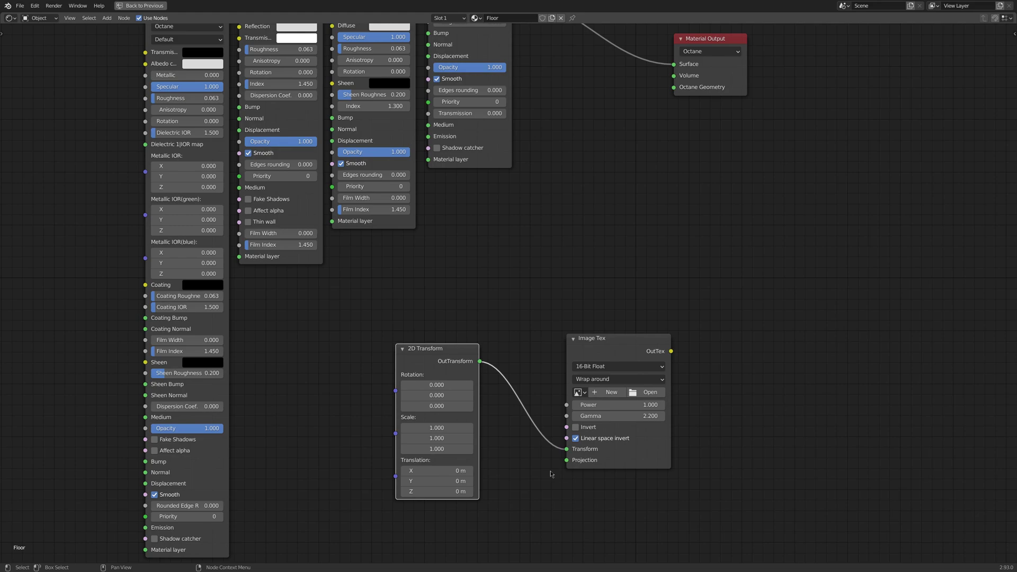
left_click_drag(437, 427, 418, 448)
left_click_drag(436, 428, 466, 428)
key("shift+a")
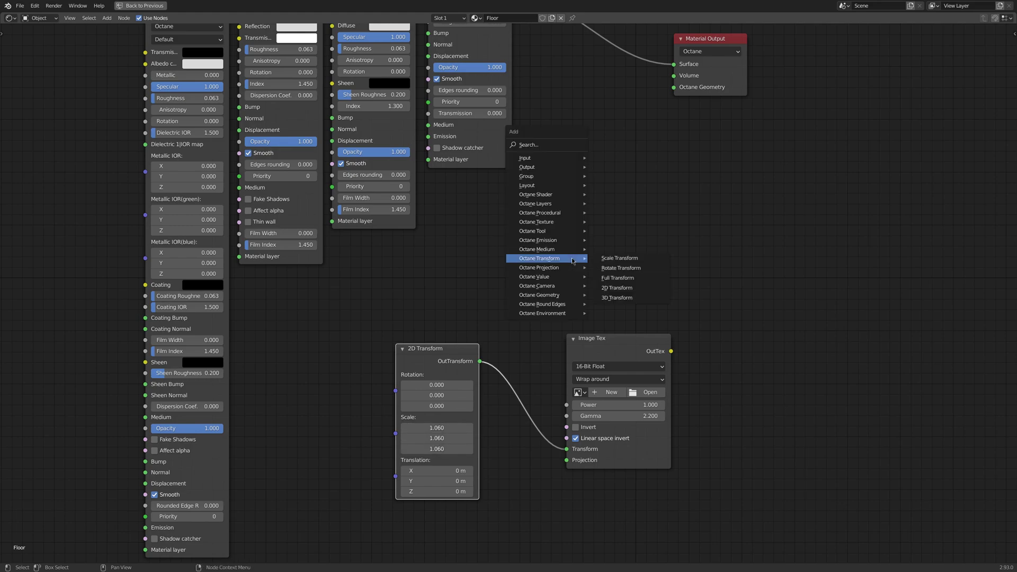
mouse_move(534, 230)
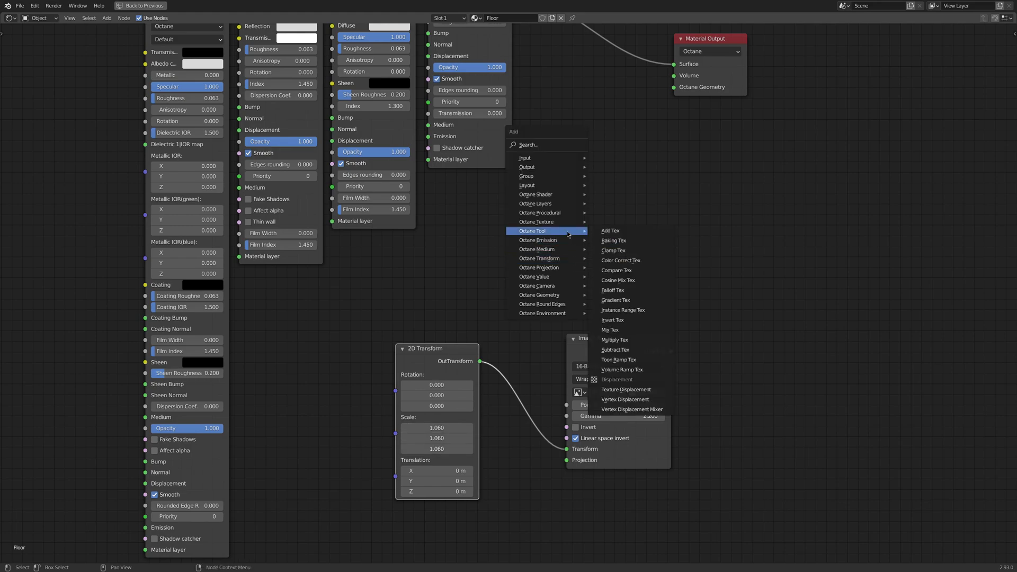
- Add a Color Correct Tex node fed by the Image Tex output
left_click(625, 261)
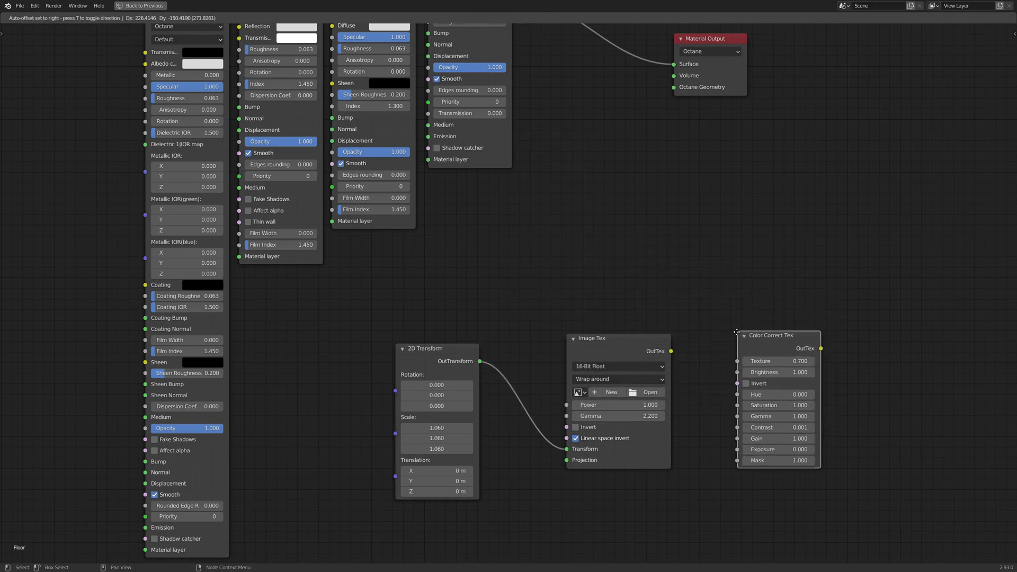
left_click(737, 332)
left_click_drag(766, 341, 704, 350)
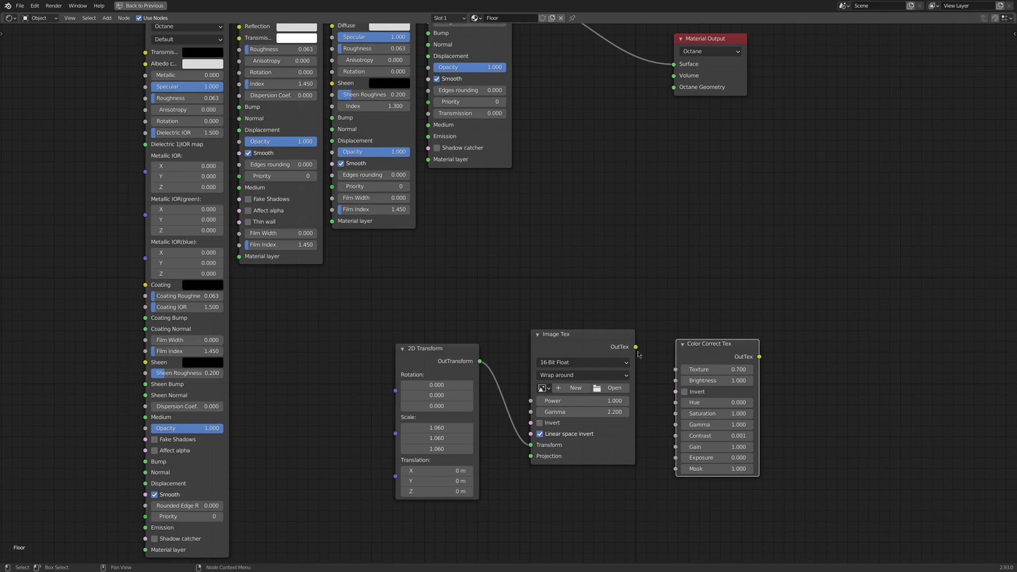
left_click_drag(636, 347, 676, 370)
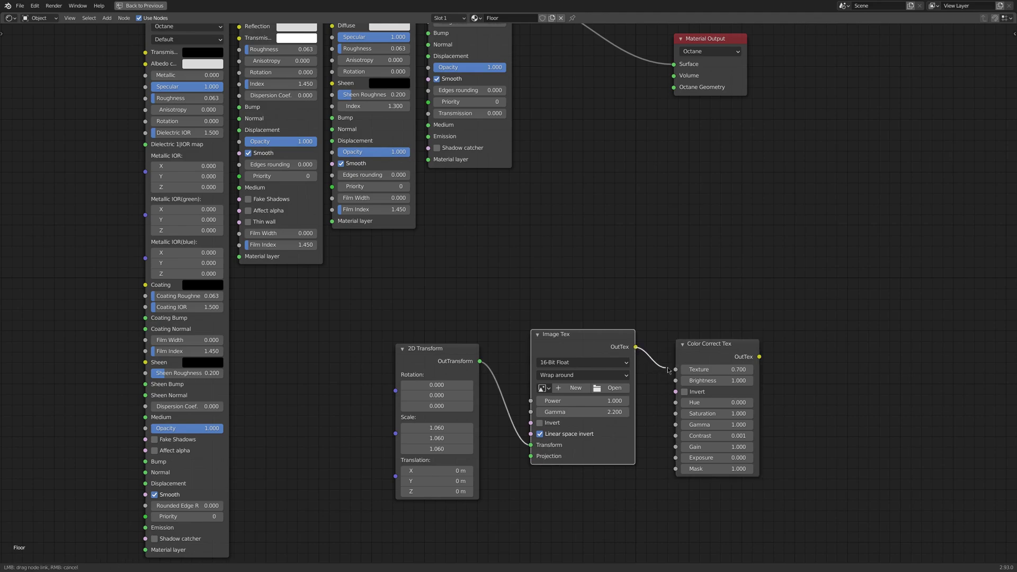
left_click_drag(714, 340, 723, 324)
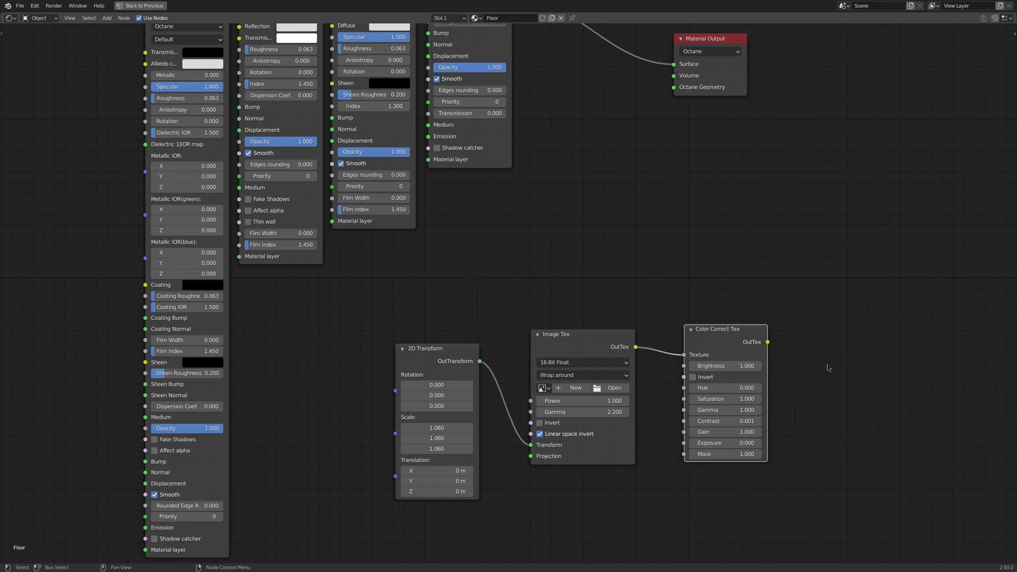
- Bring up the Shading workspace showing the Wall material and orbit toward the table
left_click_drag(836, 352, 728, 398)
left_click_drag(914, 470, 760, 412)
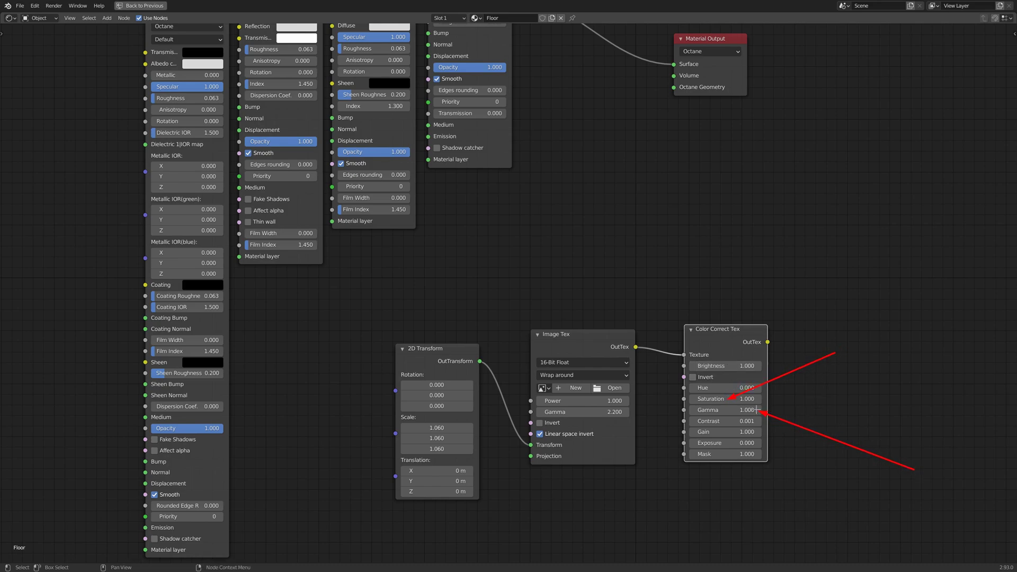
left_click_drag(850, 524, 759, 424)
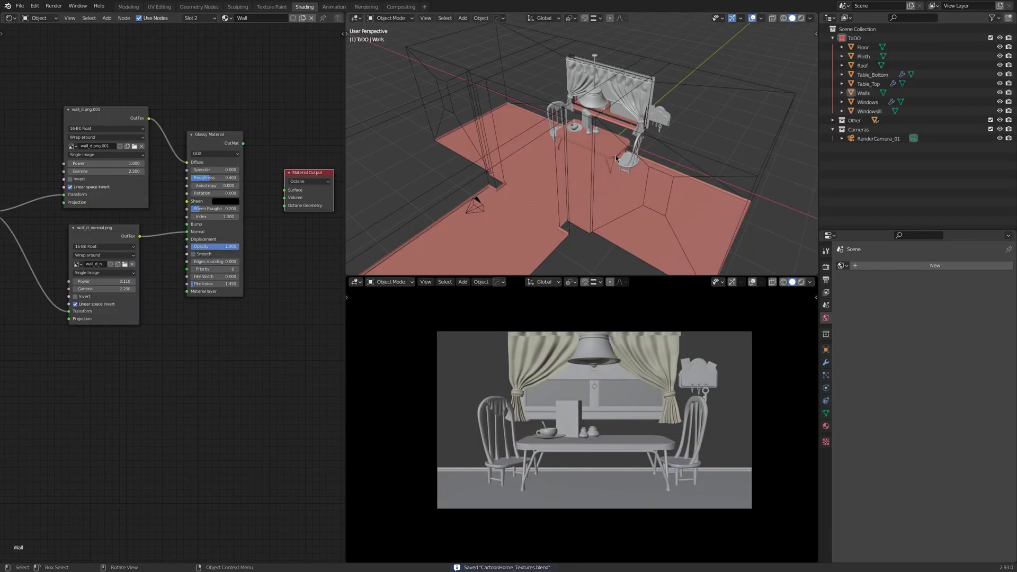
mouse_move(589, 169)
middle_mouse_down()
mouse_move(617, 144)
mouse_move(637, 161)
mouse_move(613, 134)
mouse_move(589, 180)
mouse_move(633, 151)
mouse_move(596, 155)
middle_mouse_up()
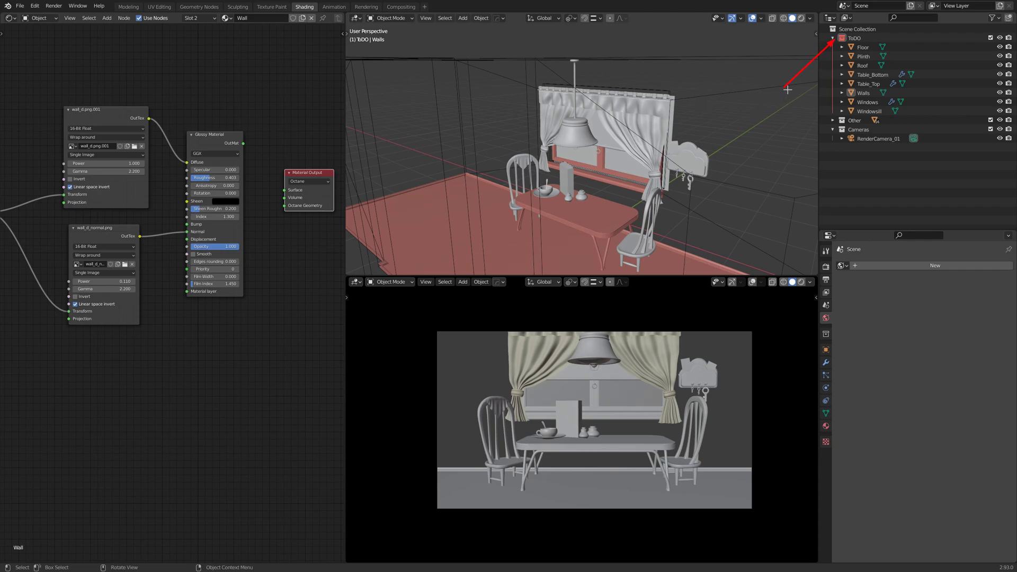
- Orbit around the room and inspect the Roof and Walls objects' settings
left_click_drag(784, 86, 836, 120)
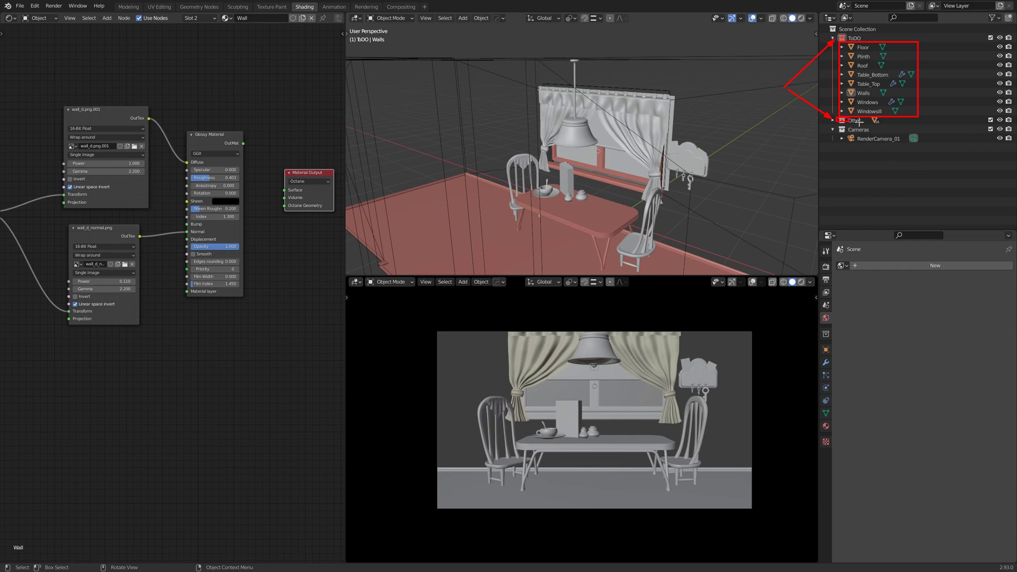
left_click_drag(837, 117, 883, 125)
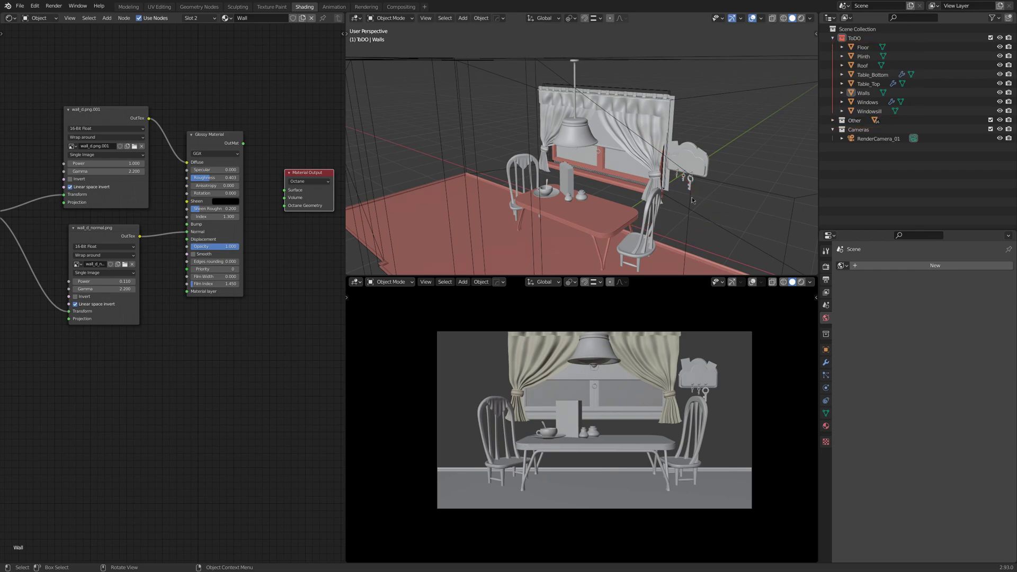
mouse_move(692, 197)
middle_mouse_down()
mouse_move(797, 190)
mouse_move(777, 187)
middle_mouse_up()
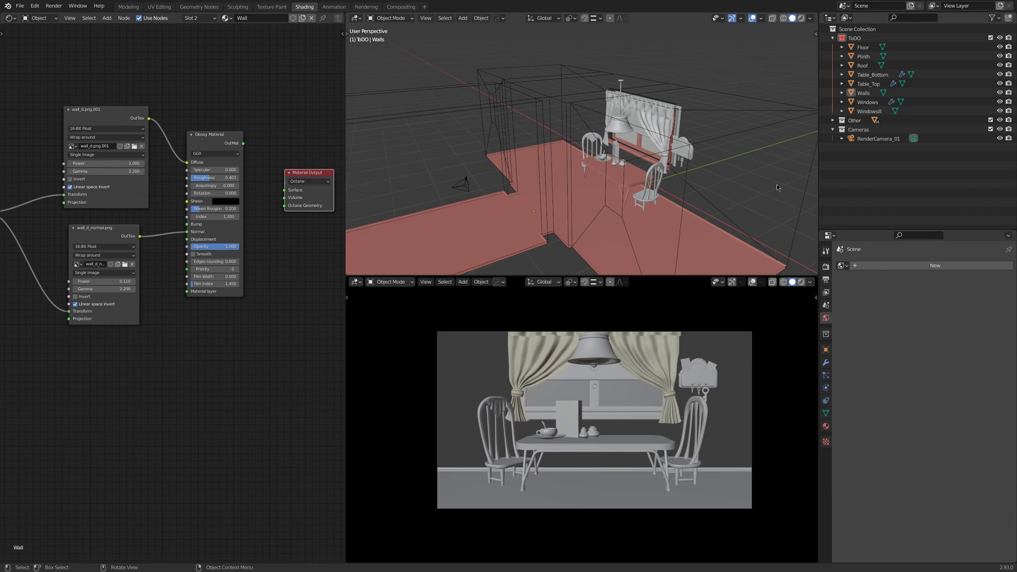
left_click(750, 131)
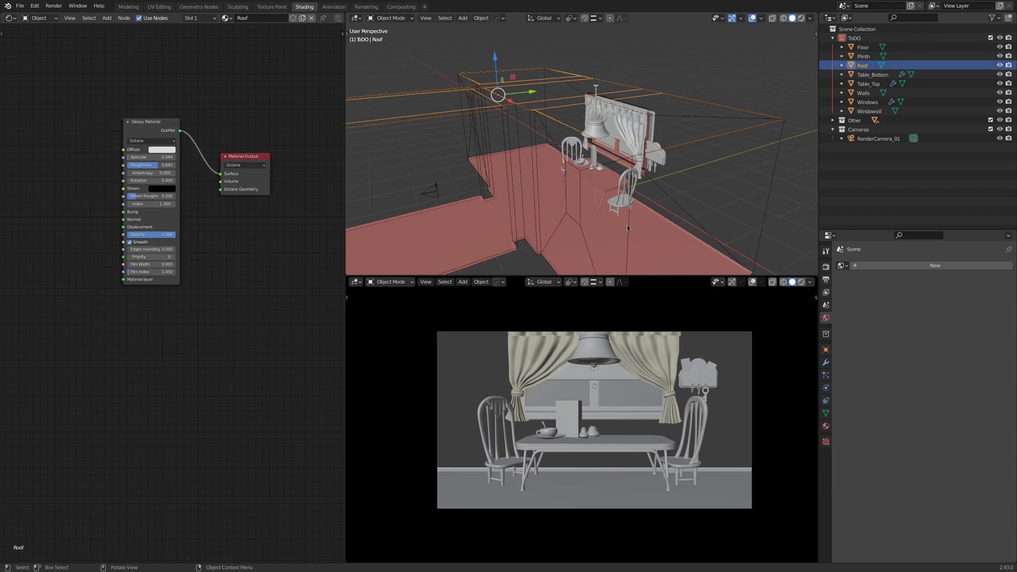
left_click(628, 226)
middle_click_drag(628, 225, 604, 228)
left_click(825, 351)
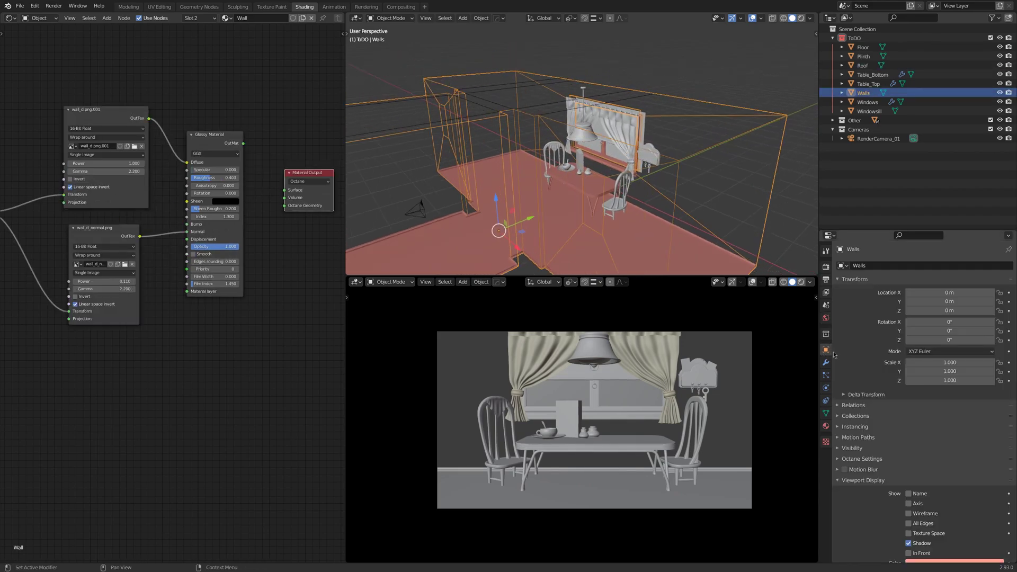
scroll(883, 485, "down", 3)
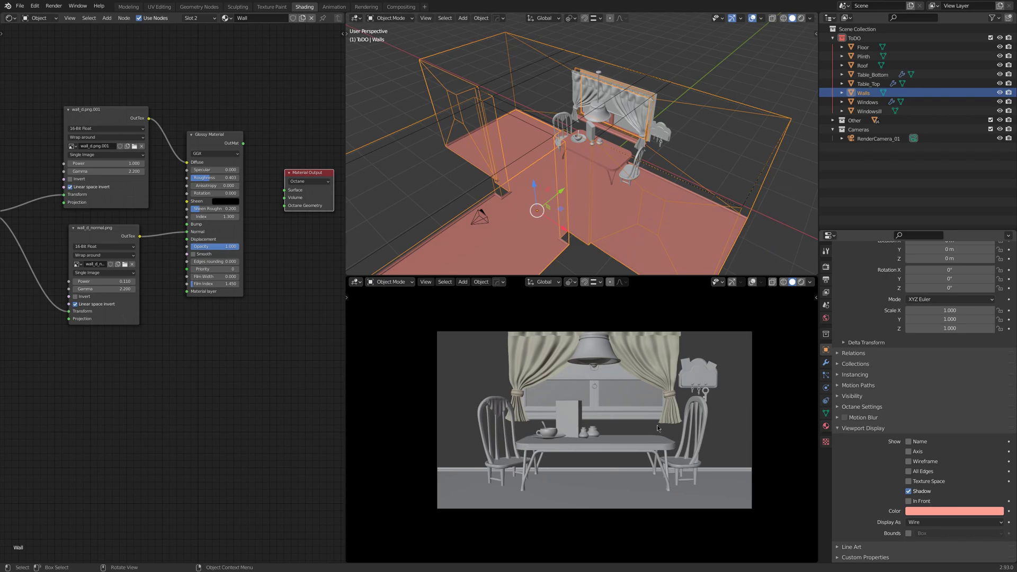
- Set the lower viewport to Rendered shading, select the Floor, and hide the Other collection
left_click(633, 399)
key("z")
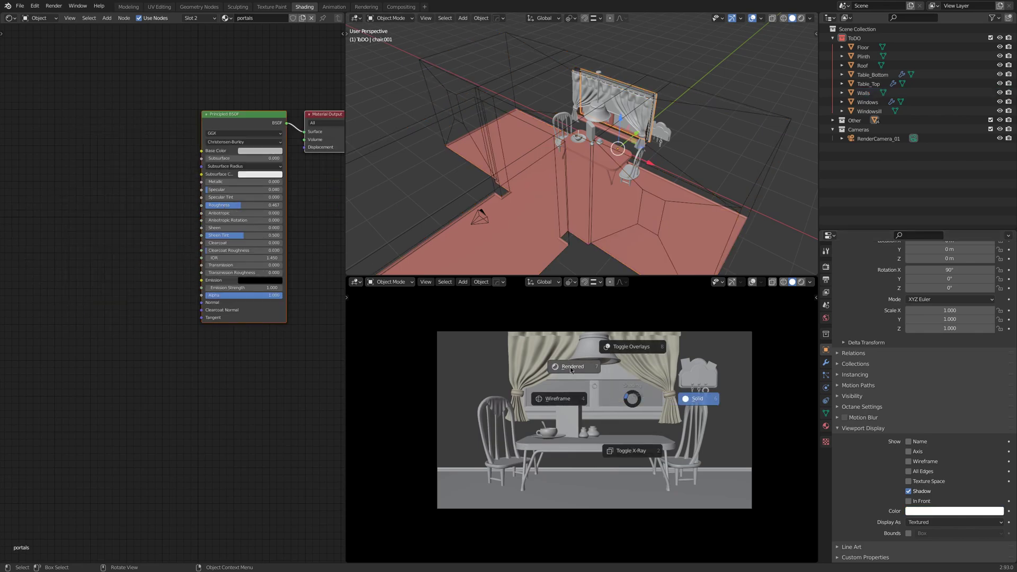
left_click(697, 393)
left_click(614, 214)
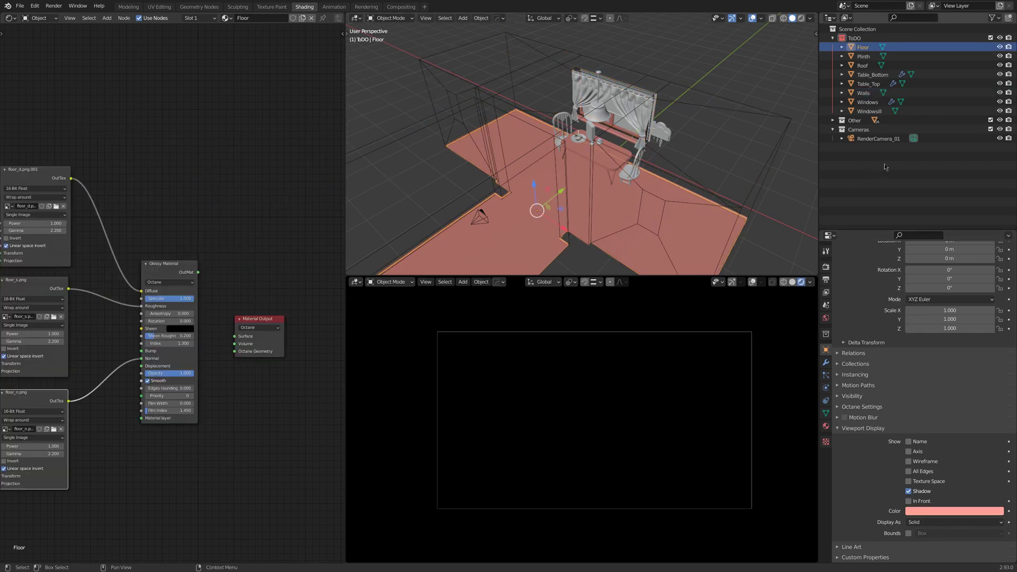
left_click(991, 120)
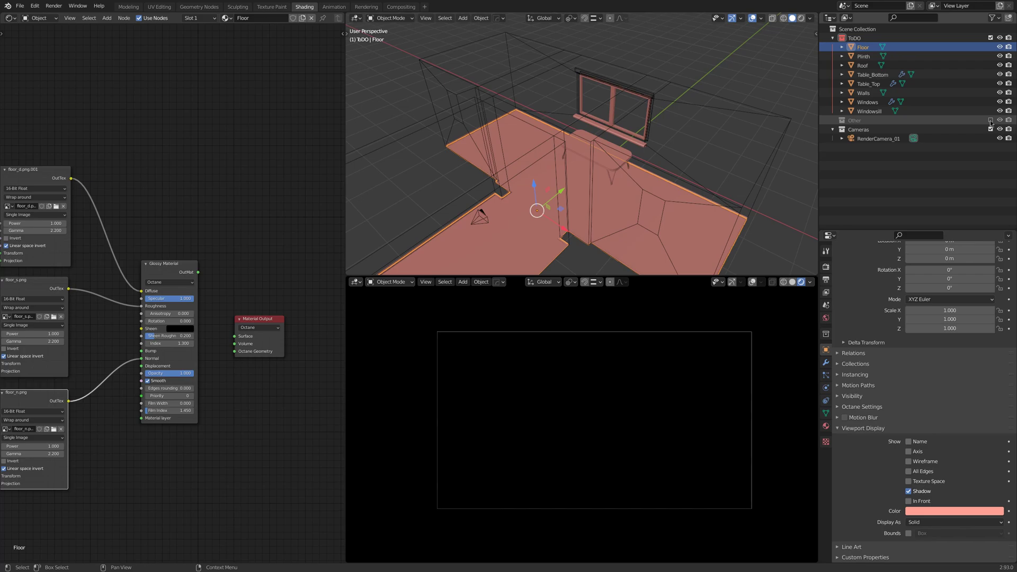
- Create a new world set to Octane Daylight Environment and browse the Sun direction inputs
left_click(826, 318)
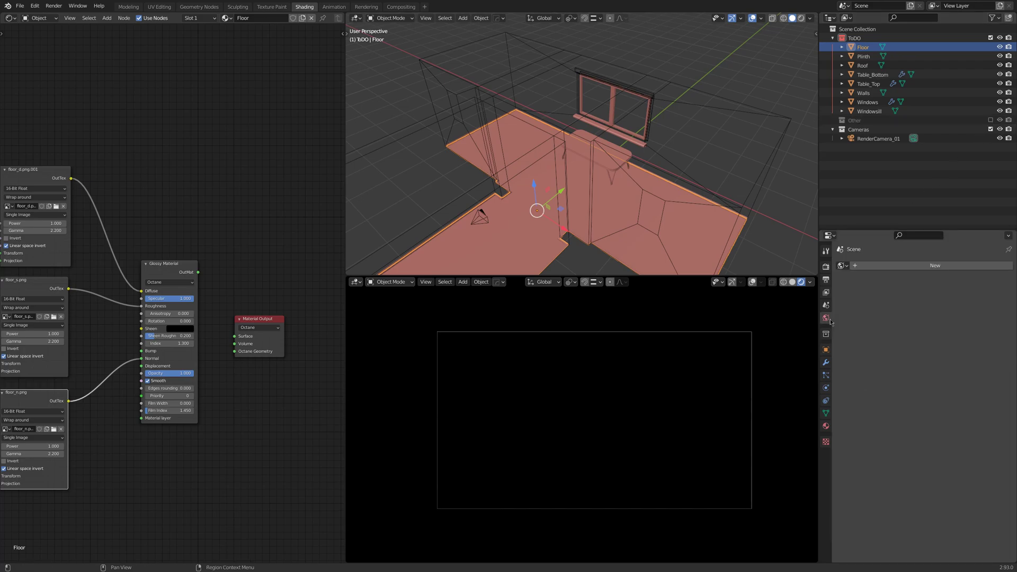
left_click(933, 266)
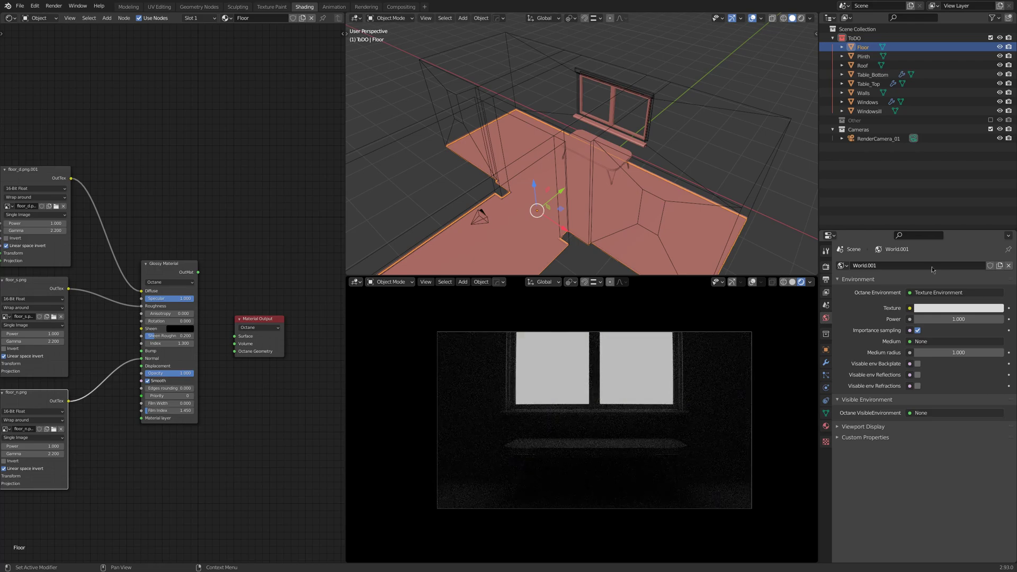
left_click(927, 293)
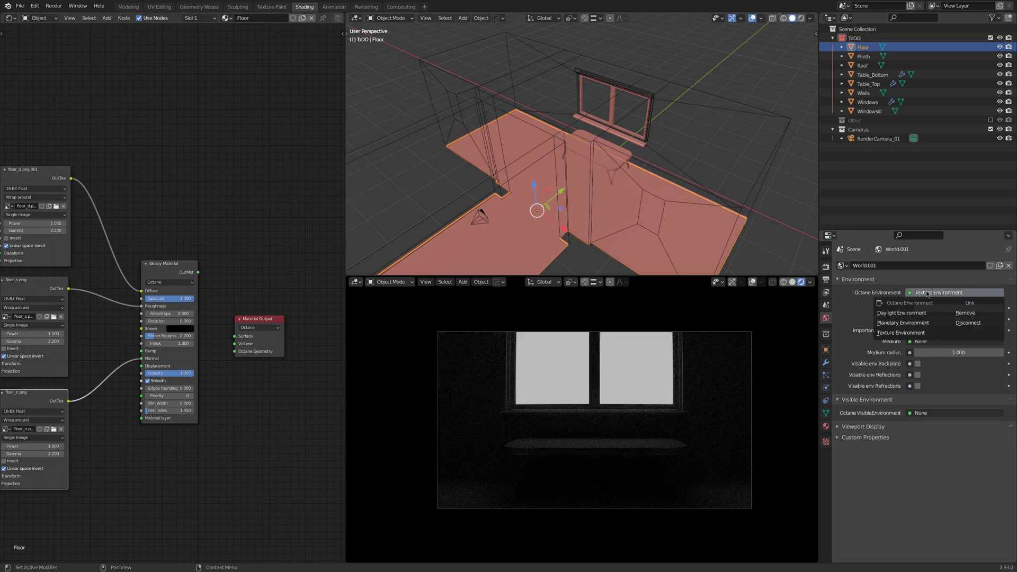
left_click(902, 313)
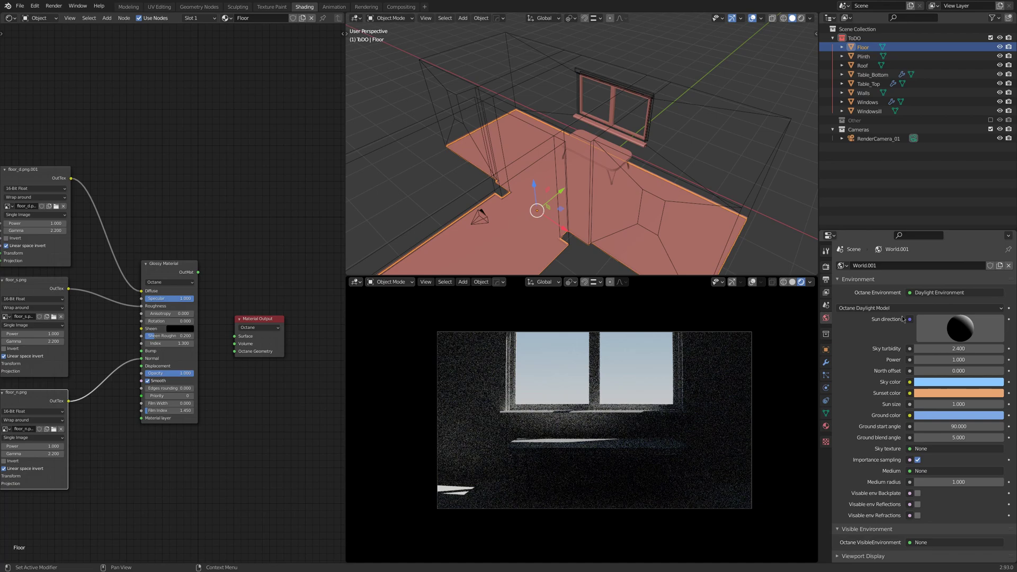
left_click(911, 320)
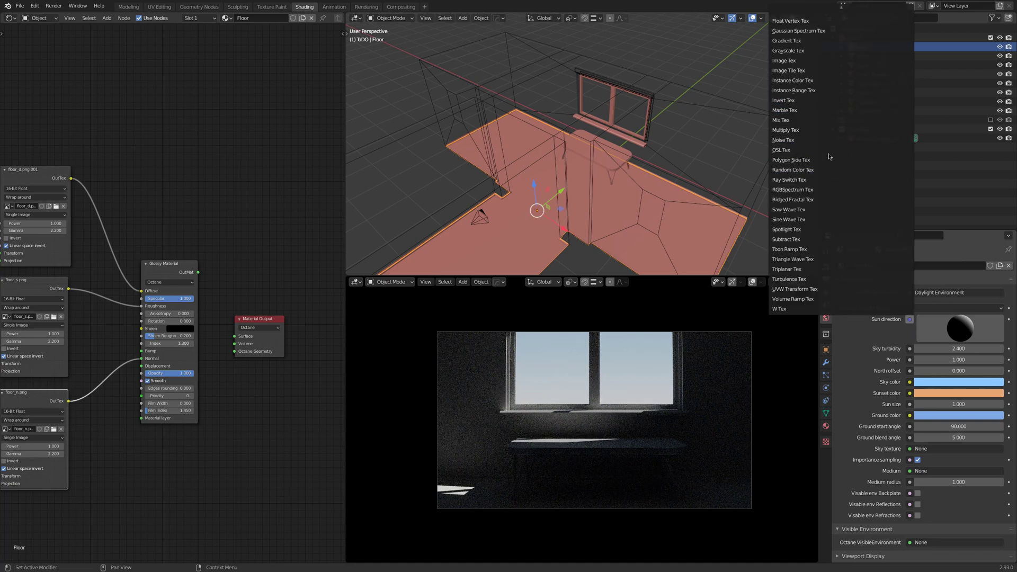
key("Up")
key("Up")
key("Up")
key("Up")
key("Up")
key("Up")
key("Up")
key("Up")
key("Up")
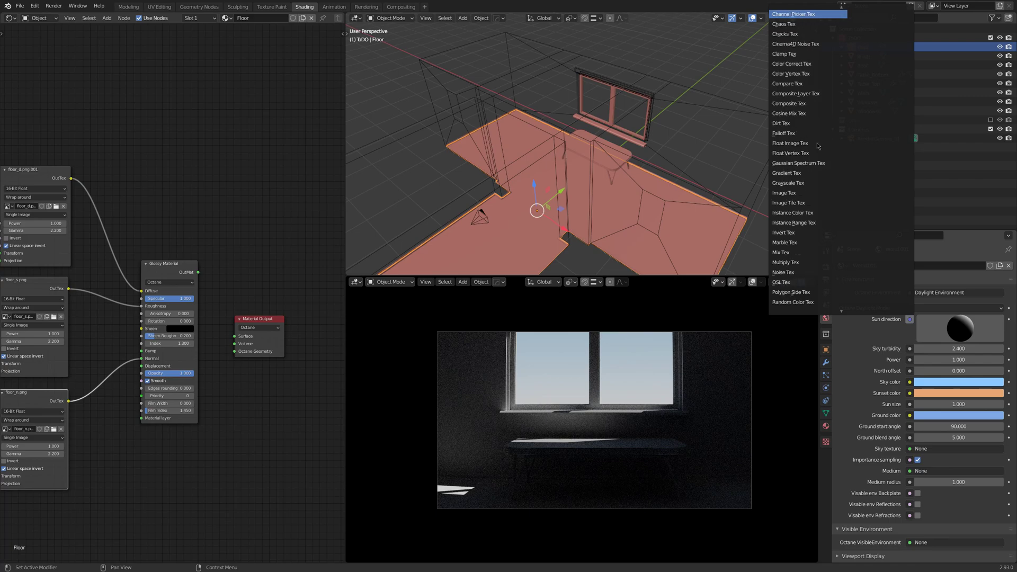
key("Up")
key("Up")
key("Up")
- Drive Sun direction with a Sun Direction node and give it a North offset of -0.560
left_click(860, 35)
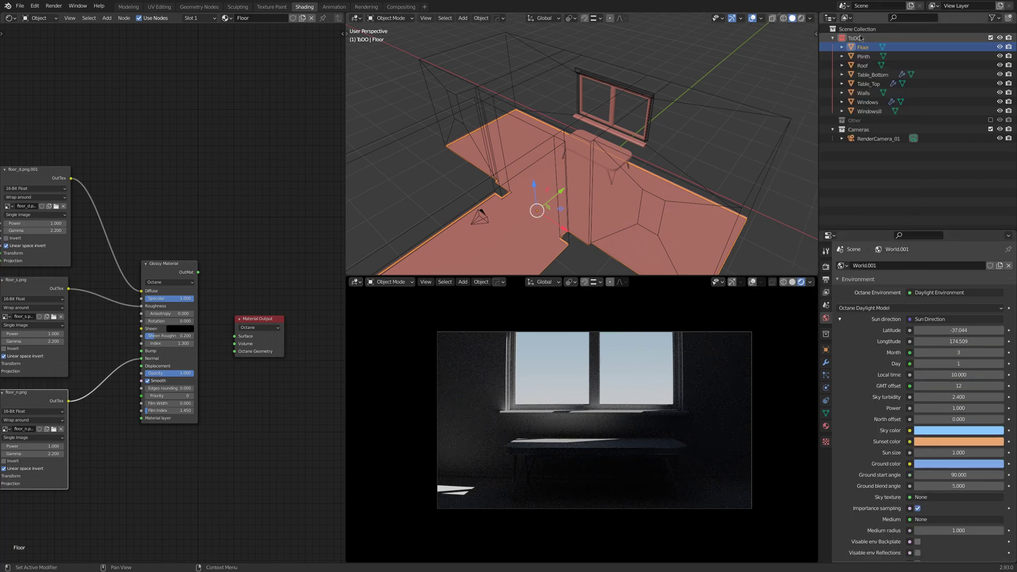
left_click_drag(948, 330, 957, 330)
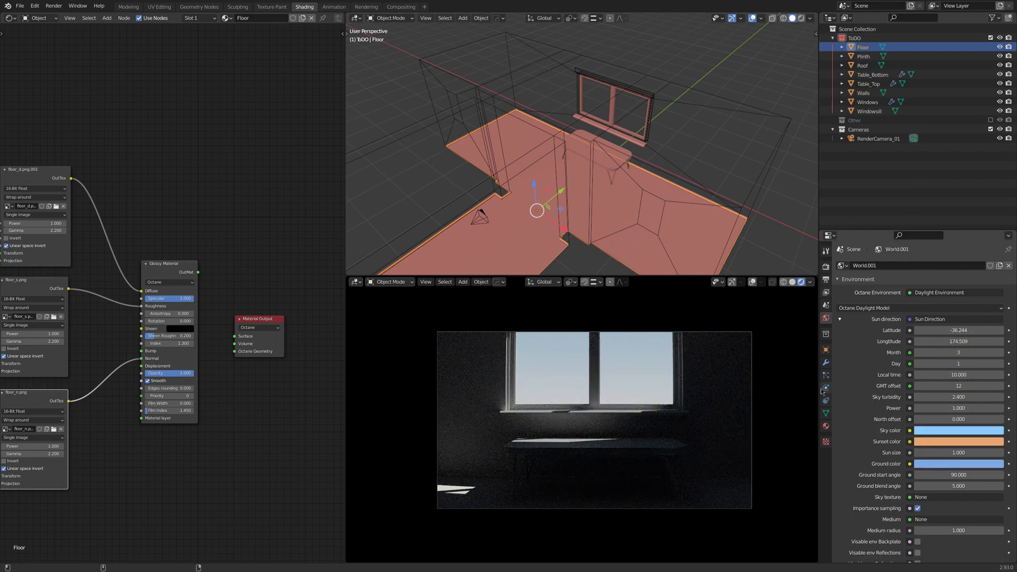
left_click_drag(876, 327, 1008, 350)
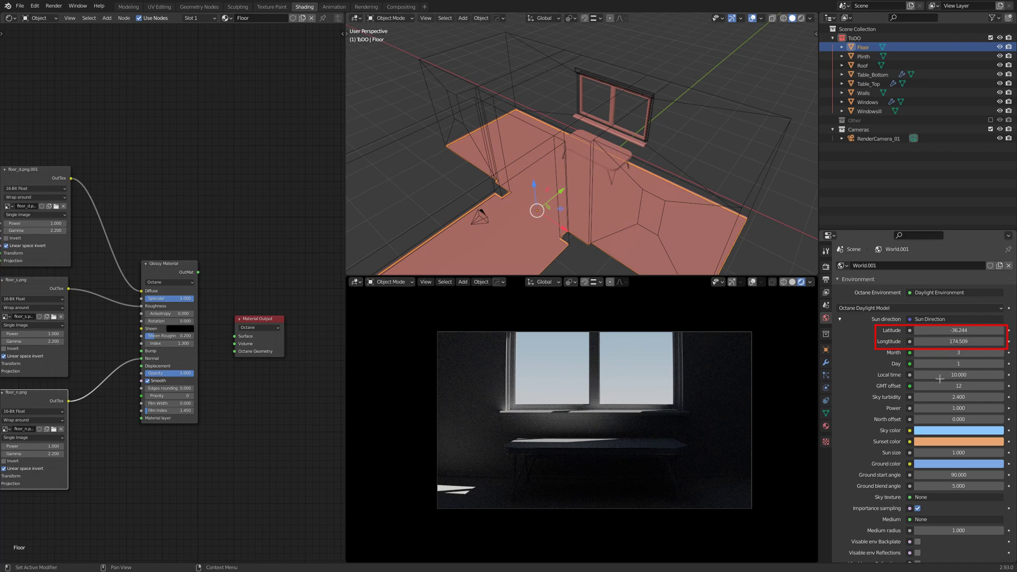
left_click_drag(870, 405, 1007, 423)
left_click_drag(876, 446, 1006, 459)
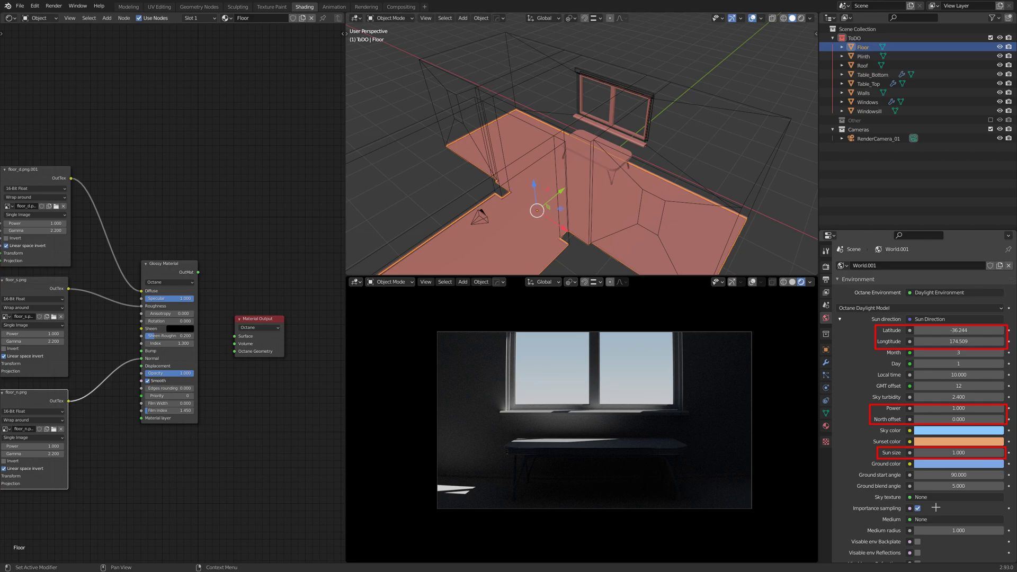
key("ctrl+z")
key("ctrl+z")
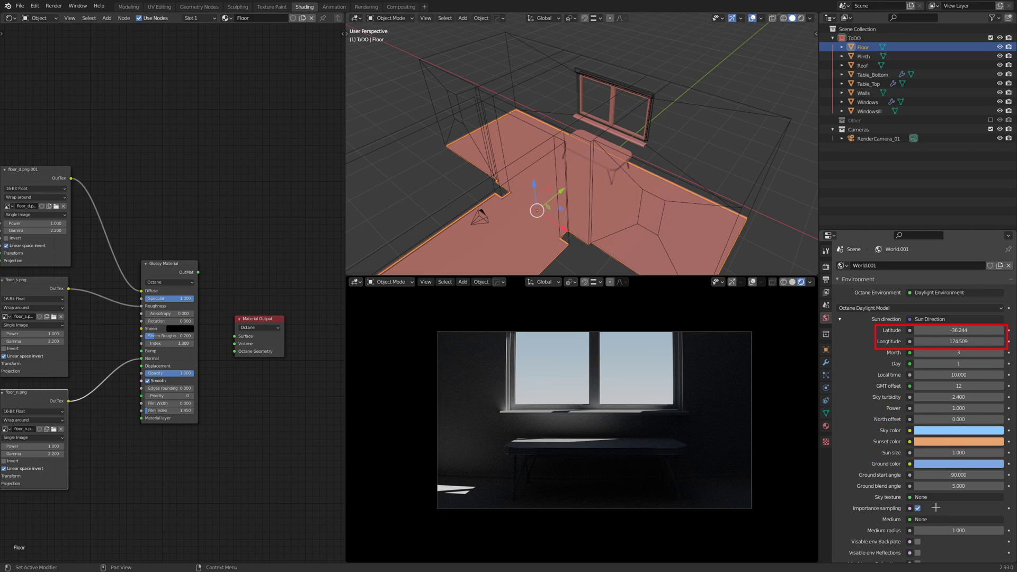
key("ctrl+z")
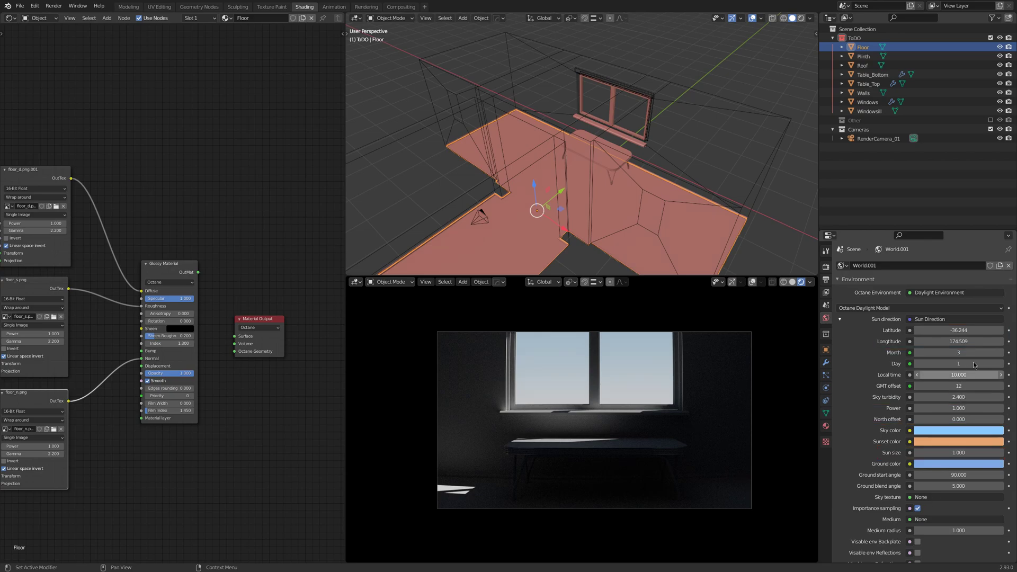
mouse_move(959, 419)
left_mouse_down()
mouse_move(938, 419)
mouse_move(947, 418)
left_mouse_up()
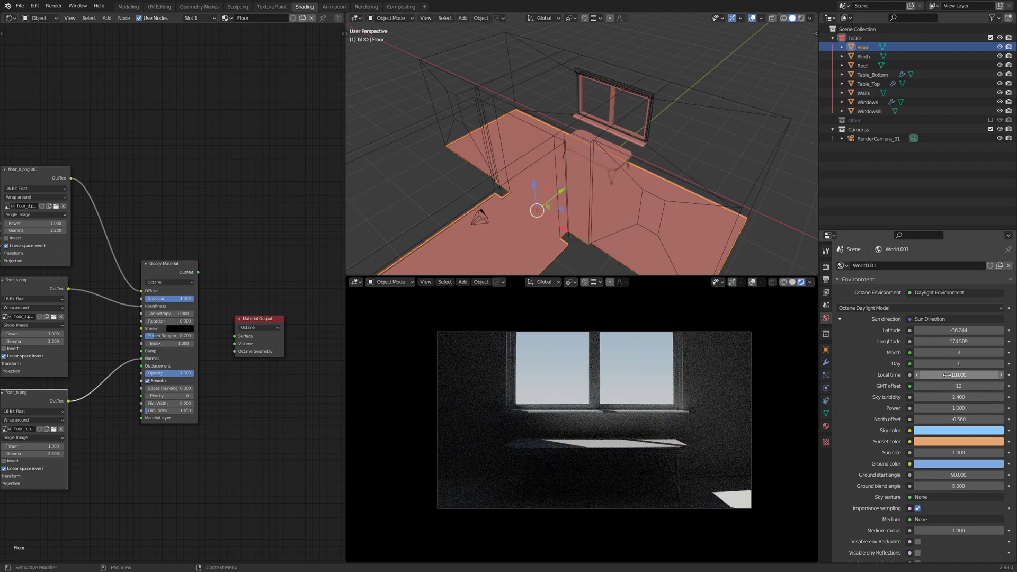
- Set the sun Power to 3 and Sun size to 3
left_click(945, 405)
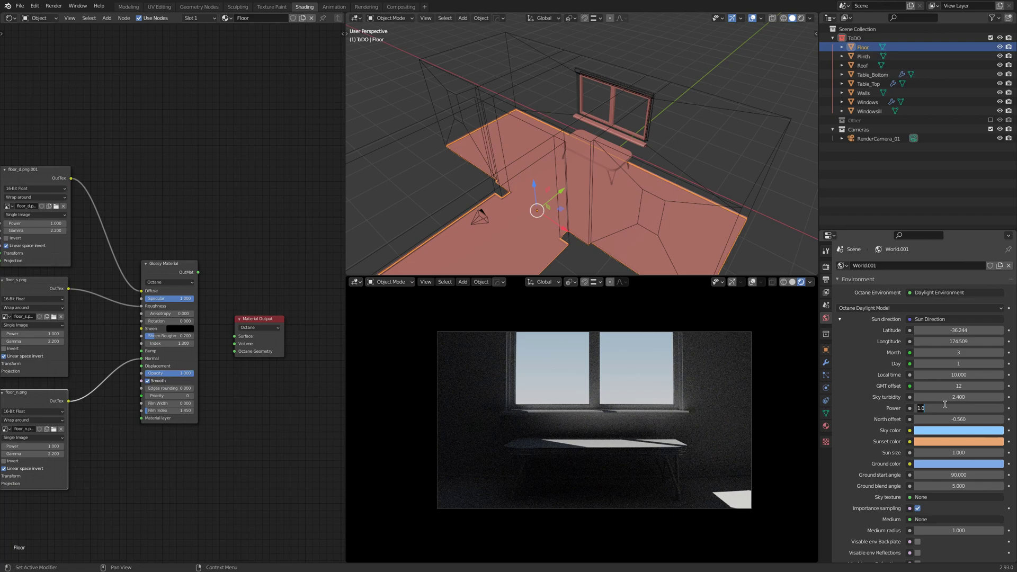
type("3")
key("Return")
left_click(954, 452)
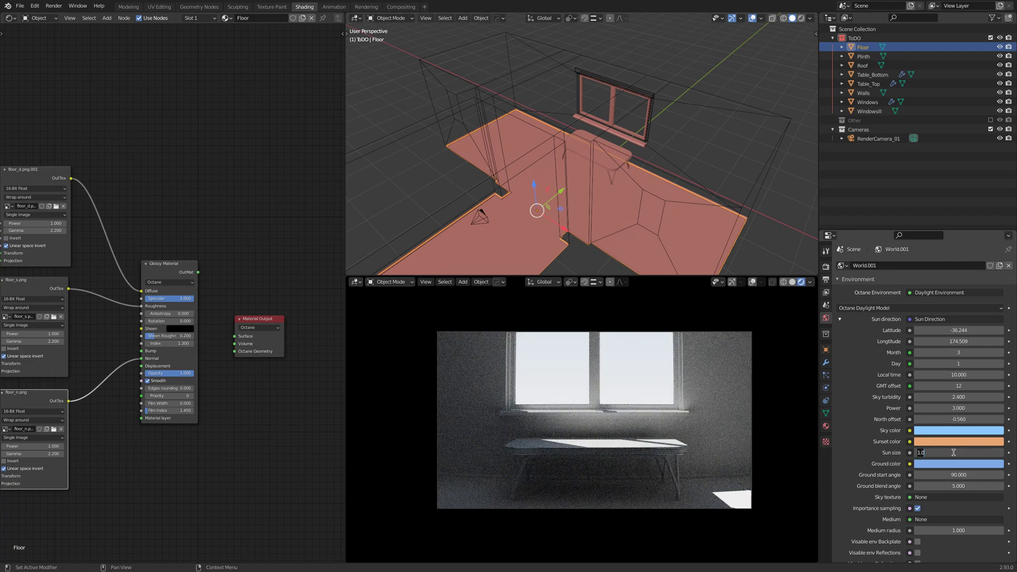
type("3")
key("Return")
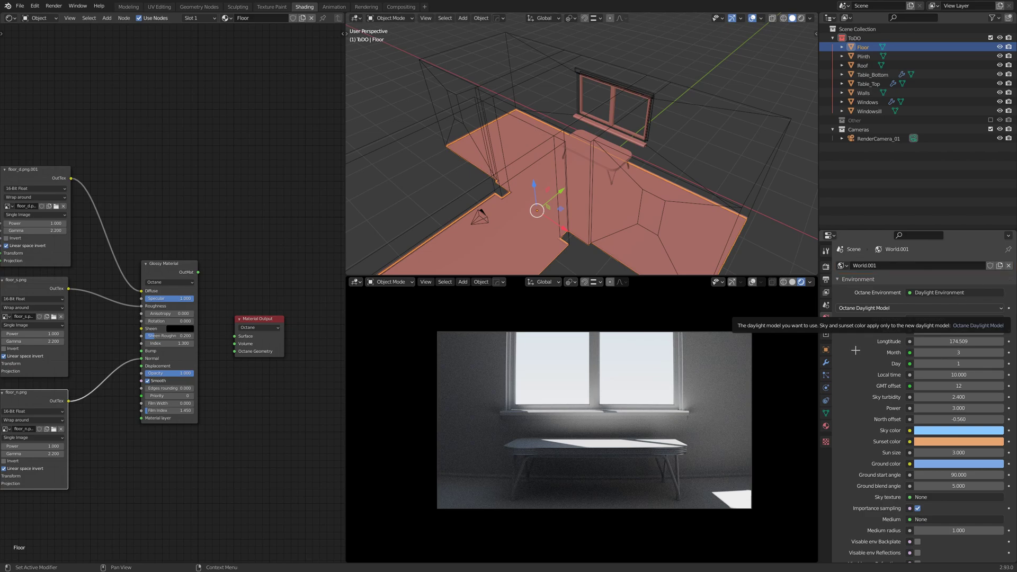
- Compare World_v01 and World.001, settling on World_v01 (Power 7, Sun size 8)
left_click(843, 266)
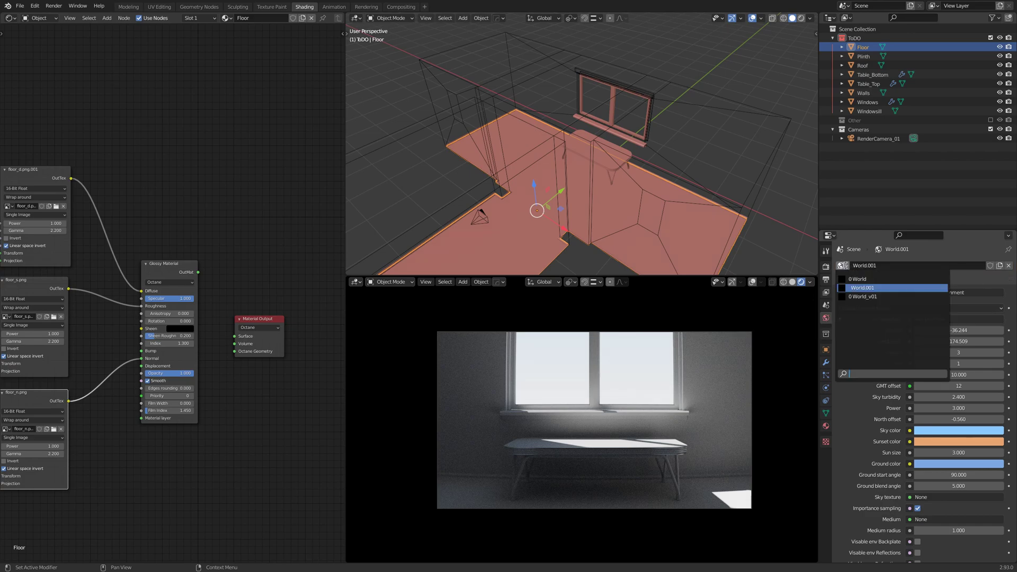
left_click(879, 297)
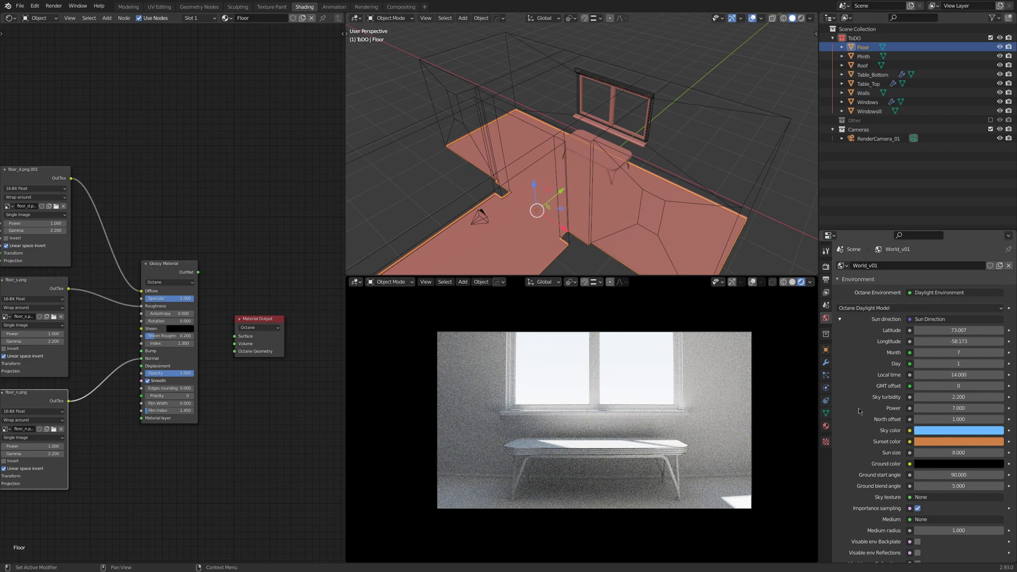
left_click(842, 266)
left_click(864, 288)
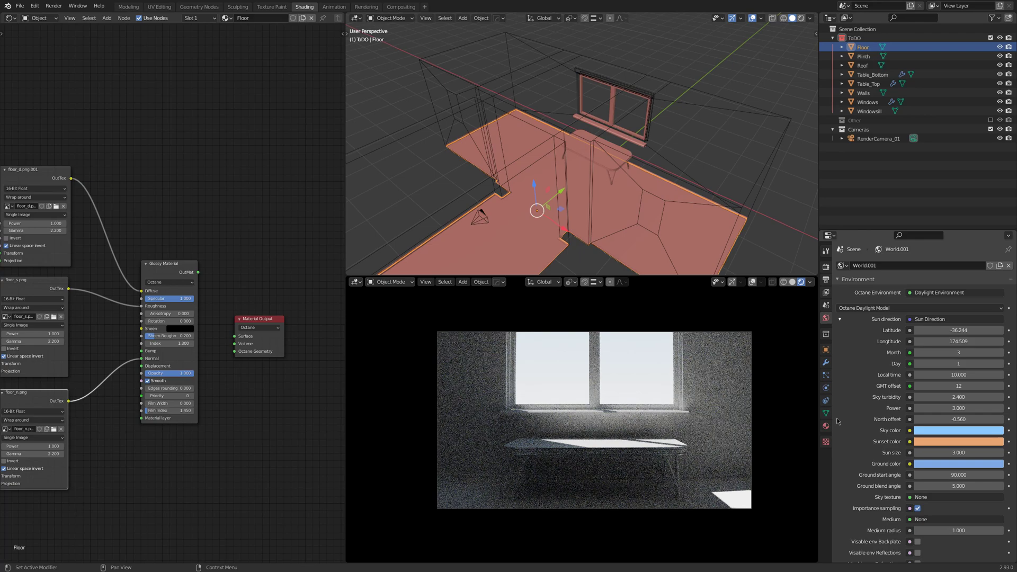
left_click(841, 266)
left_click(861, 297)
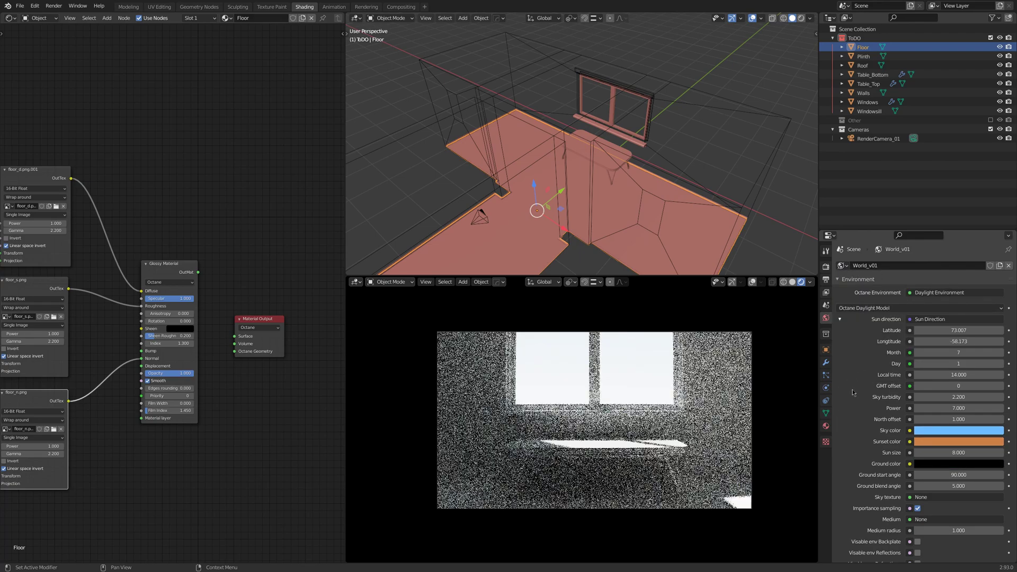
- Select RenderCamera_01 and show its camera data properties
left_click(479, 216)
scroll(479, 216, "up", 3)
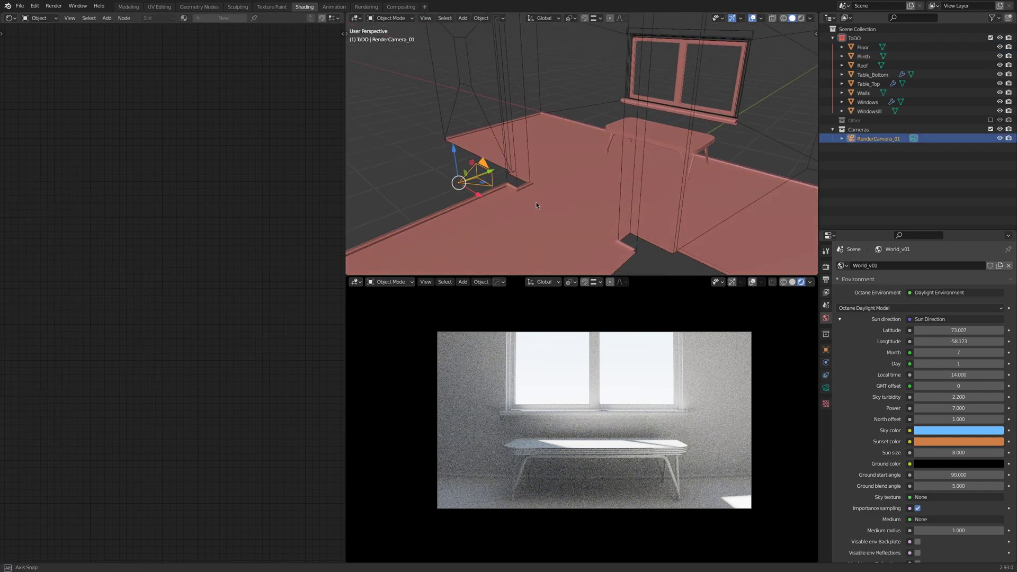
left_click(825, 390)
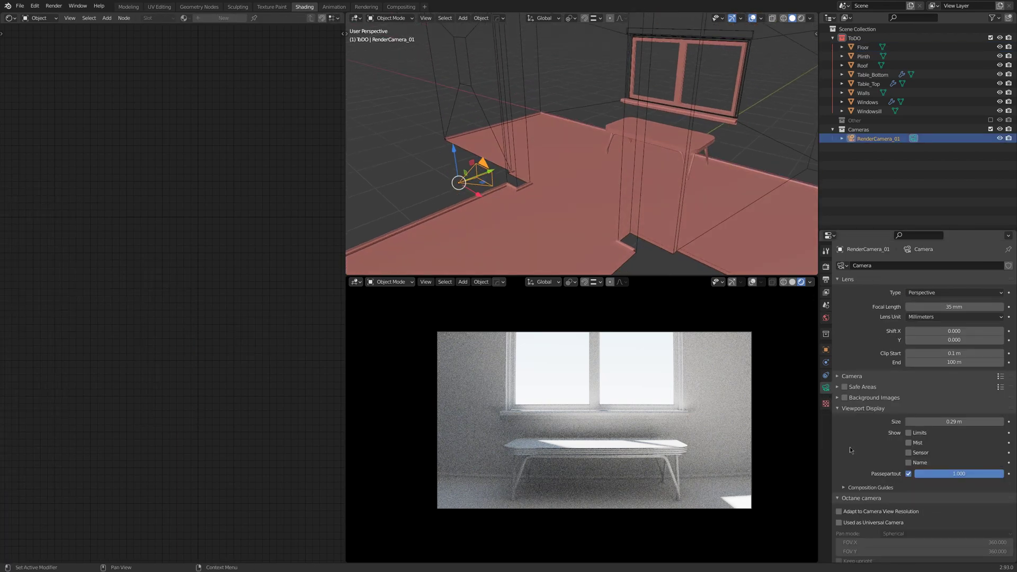
scroll(850, 446, "down", 2)
scroll(853, 458, "down", 5)
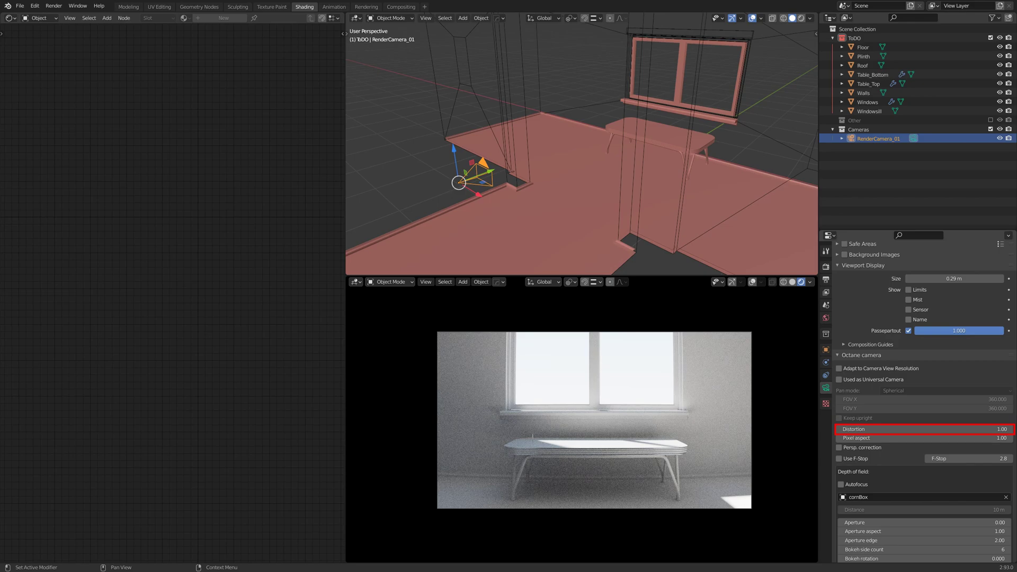
left_click_drag(495, 428, 698, 464)
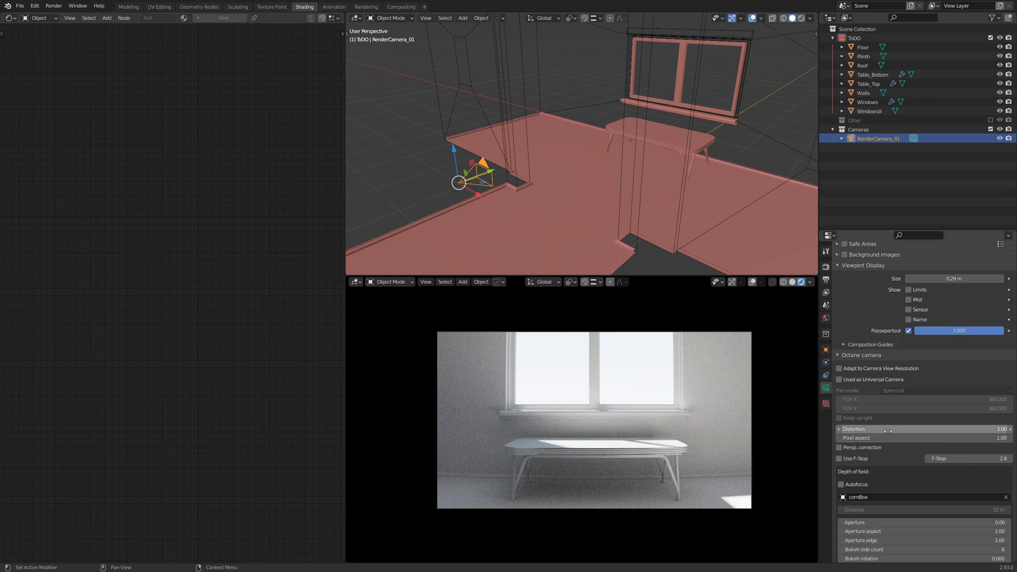
- Try a camera Distortion of 0 in solid shading, then revert to 1.00 and rendered shading
left_click(925, 429)
type("0")
key("Return")
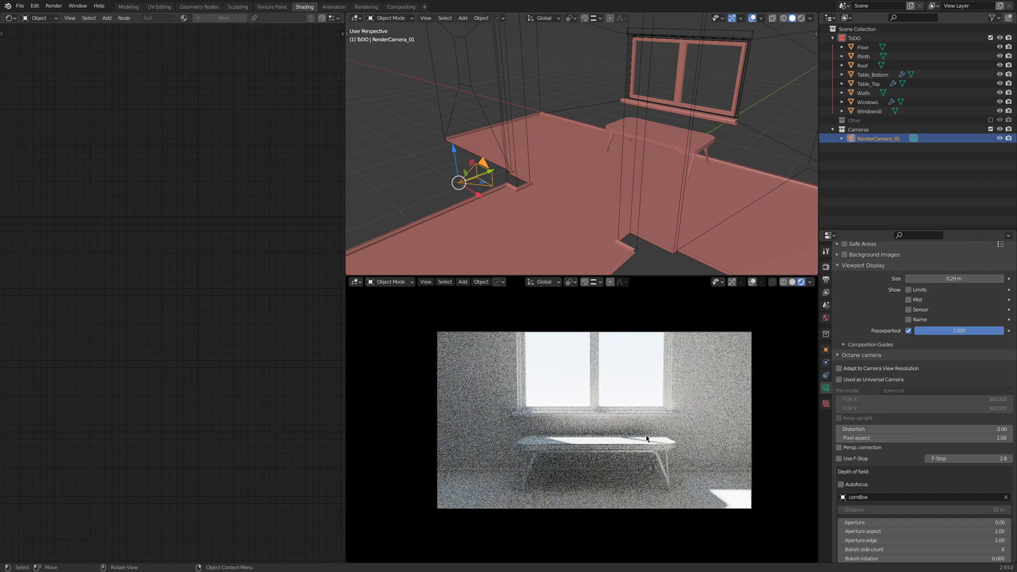
key("z")
left_click(713, 436)
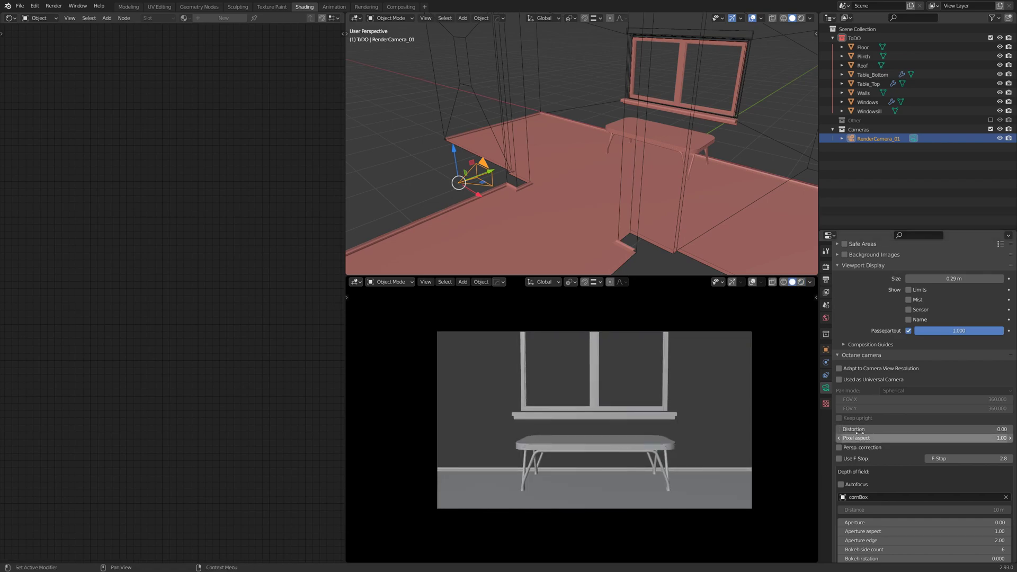
key("ctrl+z")
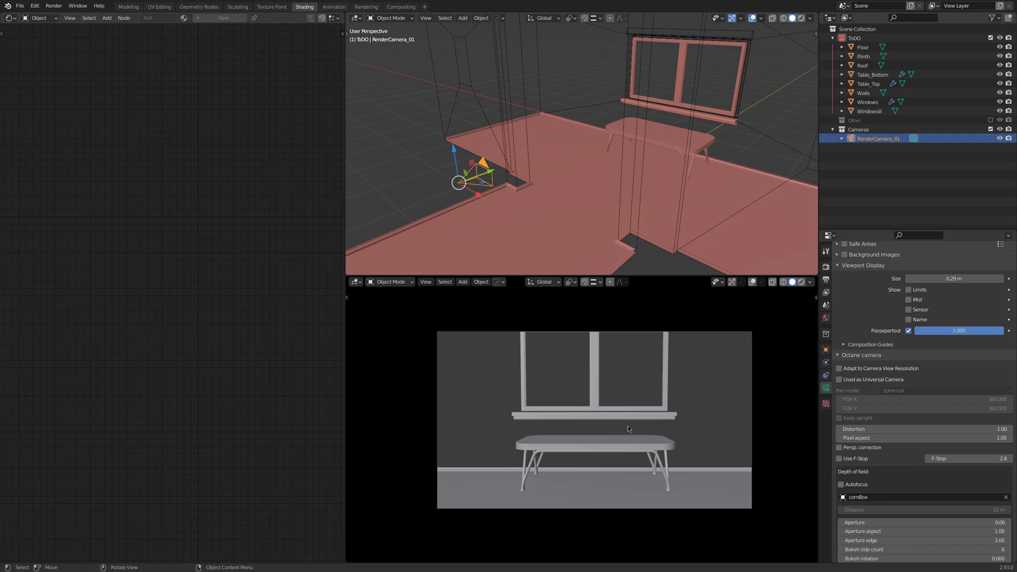
key("z")
left_click(569, 396)
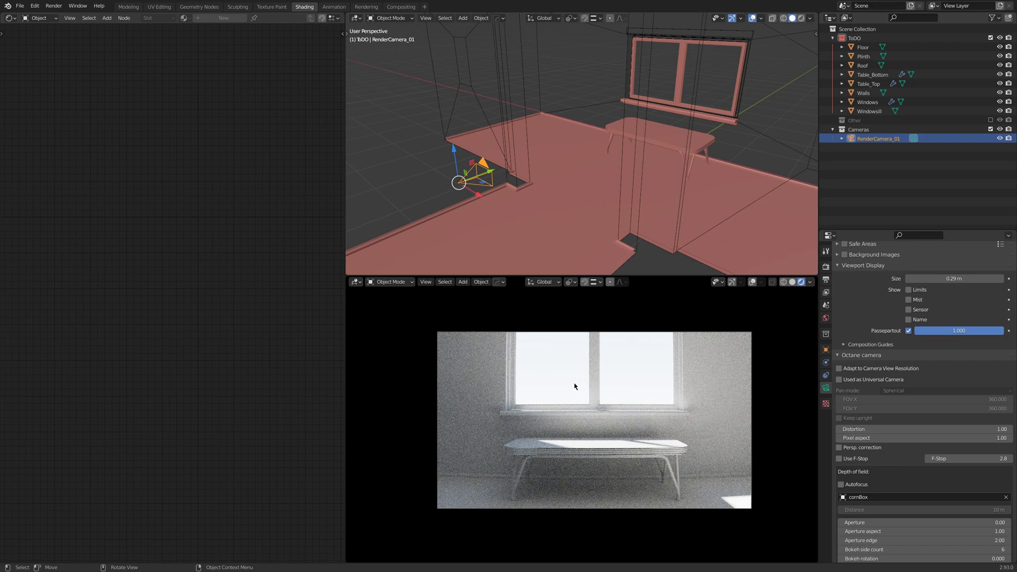
- Enlarge RenderCamera_01's viewport display size to 0.41 m
scroll(1015, 351, "up", 3)
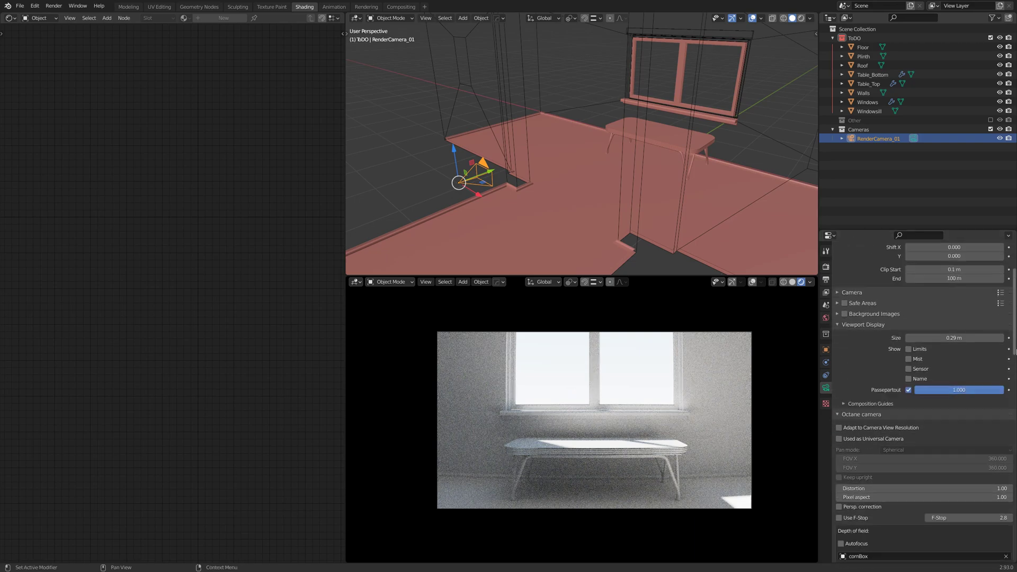
left_click_drag(1015, 351, 1015, 311)
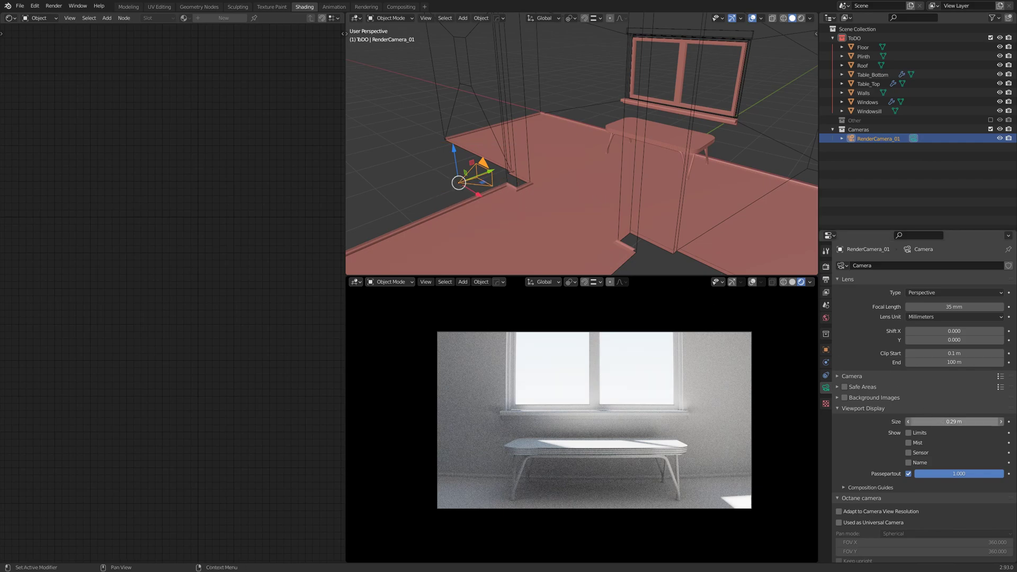
left_click_drag(953, 421, 975, 421)
mouse_move(644, 145)
middle_mouse_down()
mouse_move(669, 174)
mouse_move(775, 176)
middle_mouse_up()
- On the Walls object, link the Glossy Material node to the Material Output Surface
left_click(640, 199)
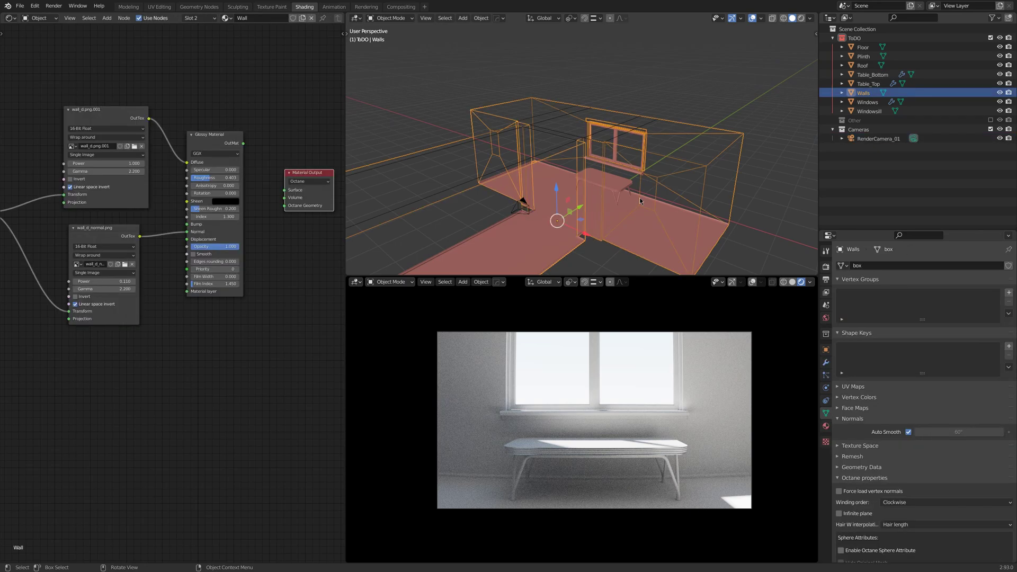
scroll(263, 322, "down", 2)
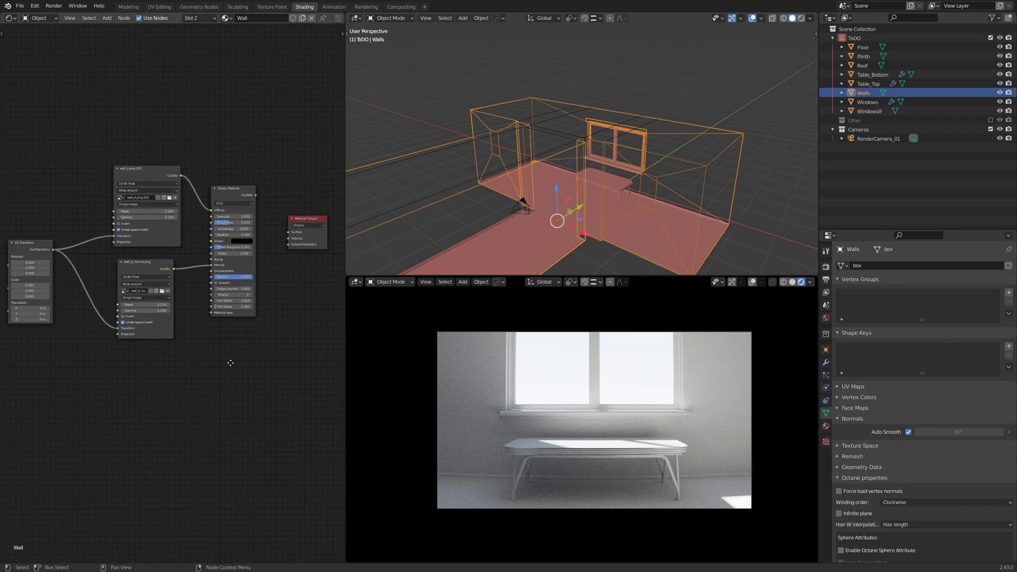
scroll(260, 365, "up", 1)
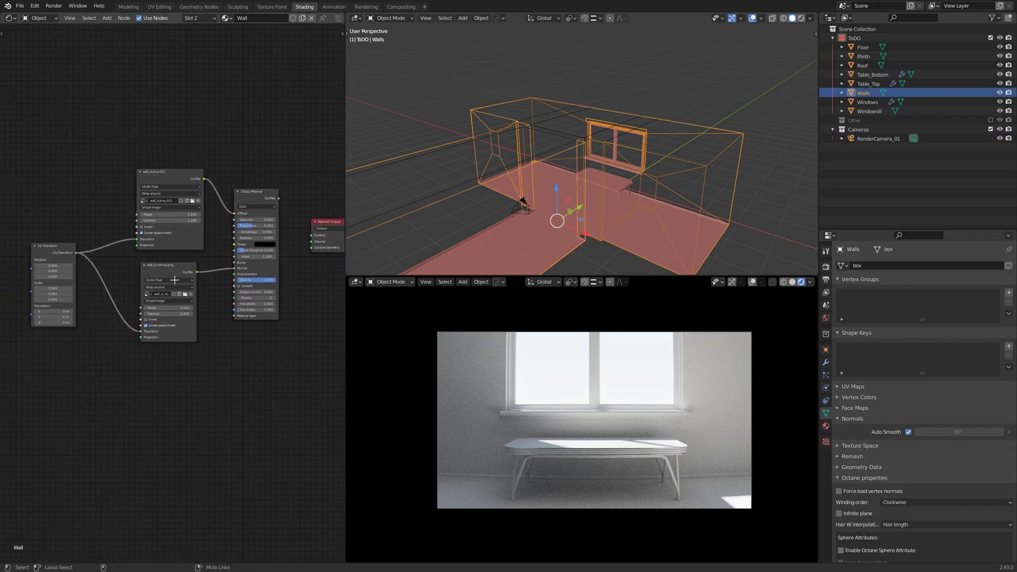
mouse_move(22, 154)
left_mouse_down()
mouse_move(184, 288)
mouse_move(290, 354)
left_mouse_up()
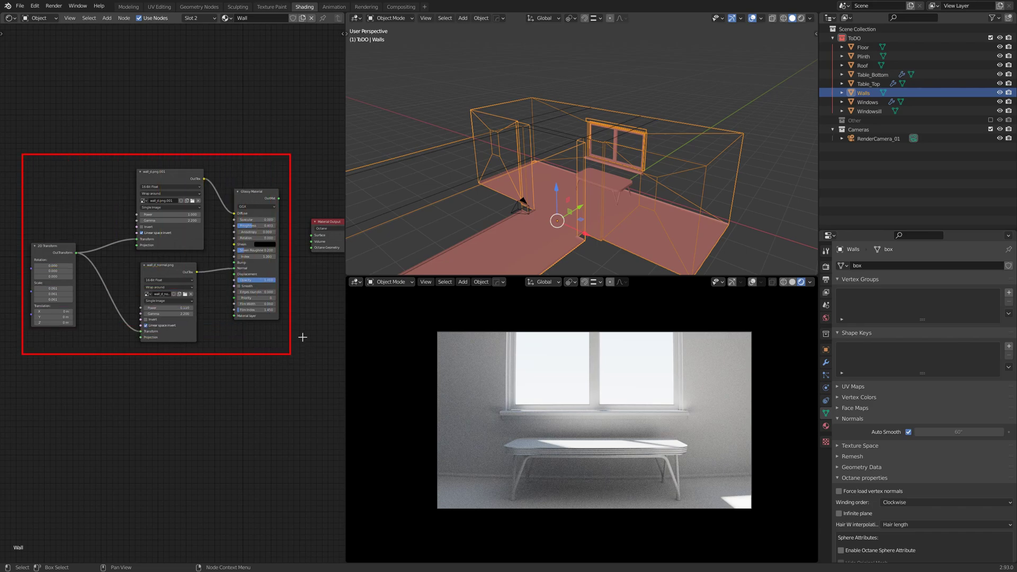
scroll(291, 295, "up", 2)
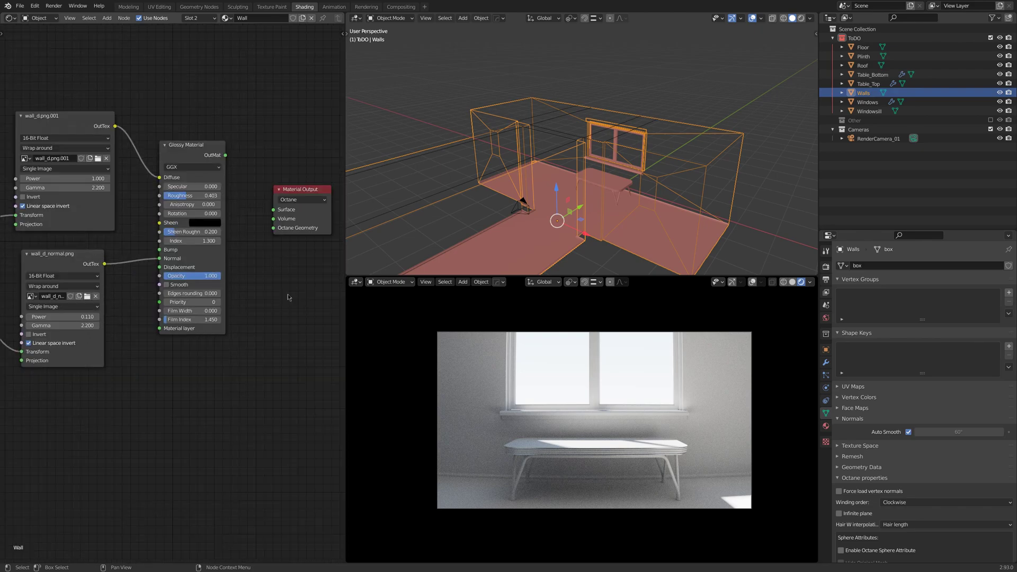
scroll(212, 239, "up", 1)
left_click(153, 194)
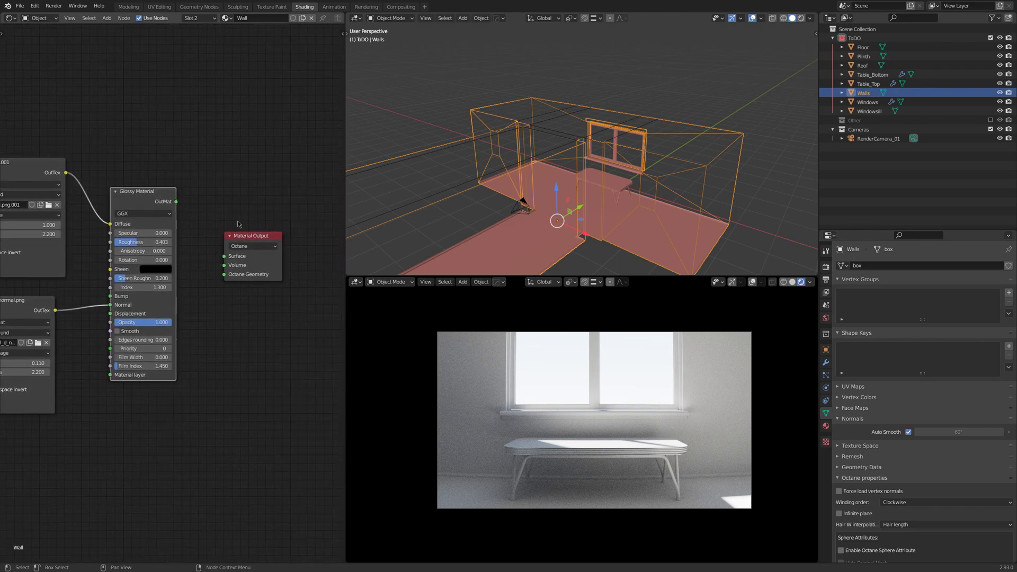
left_click(241, 237, "shift")
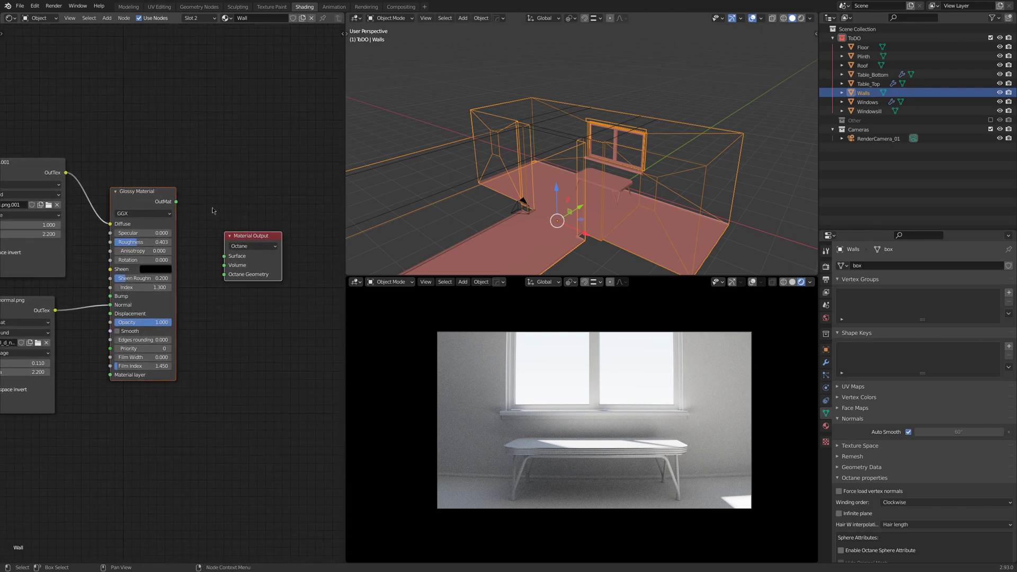
key("f")
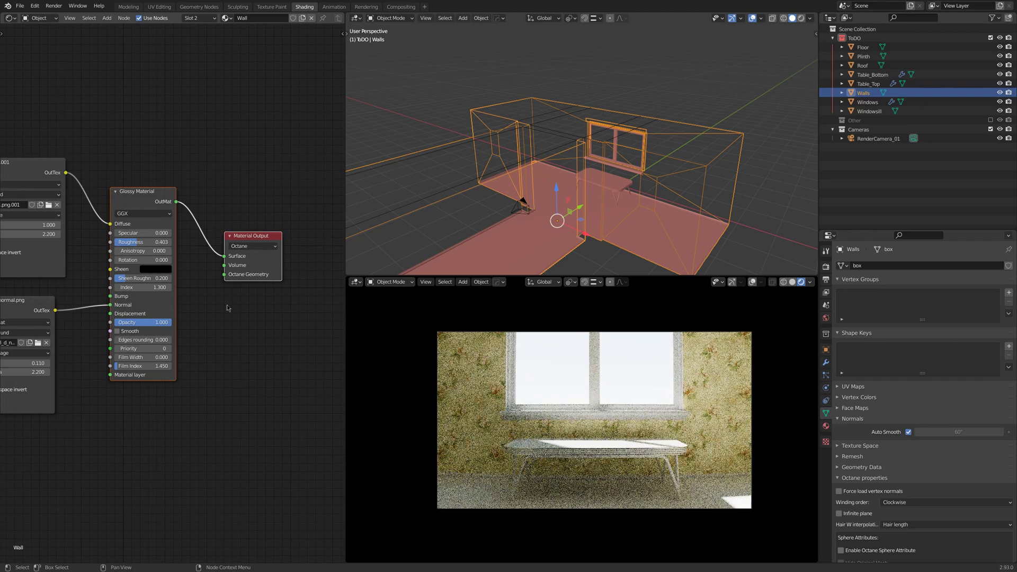
- Pan to the wall texture nodes and undo a stray node adjustment
middle_click_drag(227, 304, 186, 338)
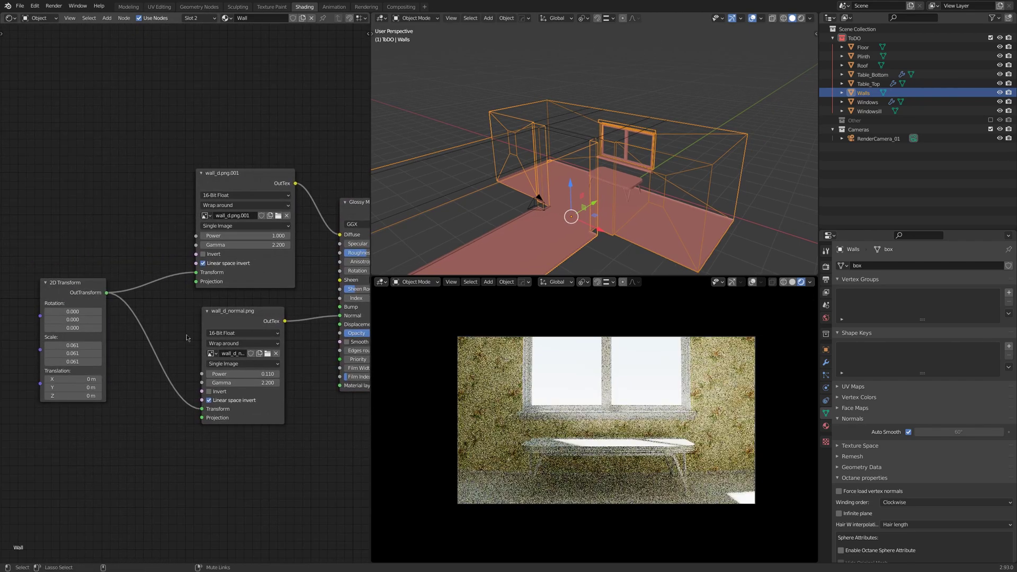
left_click_drag(37, 274, 108, 405)
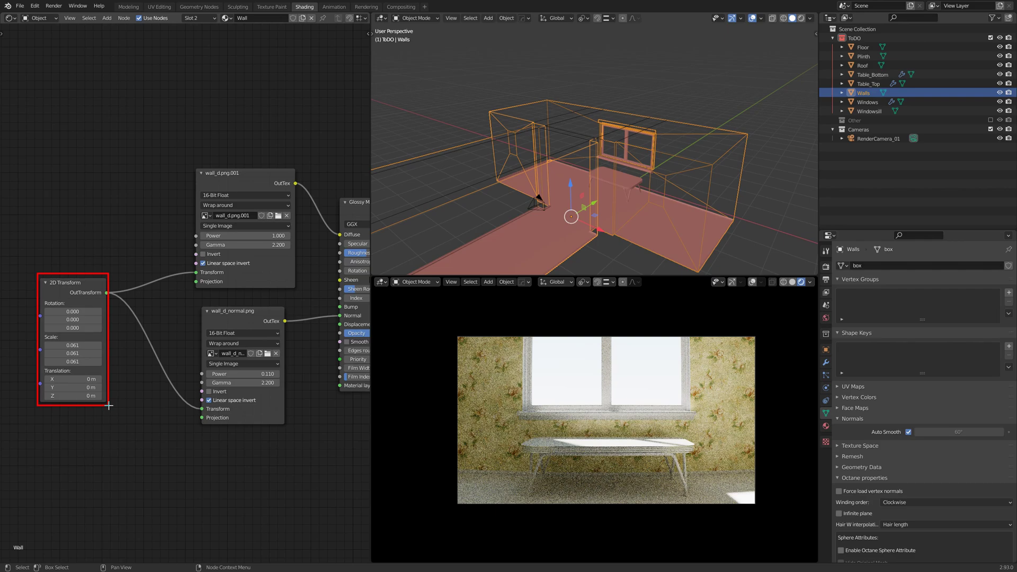
mouse_move(42, 335)
left_mouse_down()
mouse_move(73, 365)
mouse_move(105, 370)
mouse_move(496, 366)
left_mouse_up()
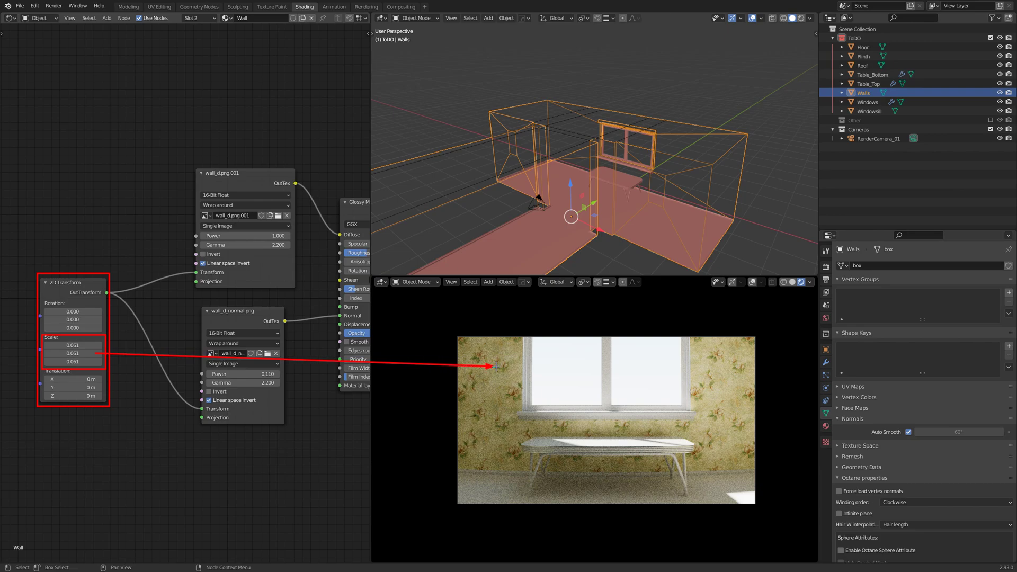
left_click_drag(454, 365, 498, 425)
mouse_move(473, 365)
left_mouse_down()
mouse_move(502, 347)
mouse_move(516, 441)
left_mouse_up()
key("ctrl+z")
key("ctrl+z")
key("ctrl+z")
key("ctrl+z")
key("ctrl+z")
key("ctrl+z")
key("ctrl+z")
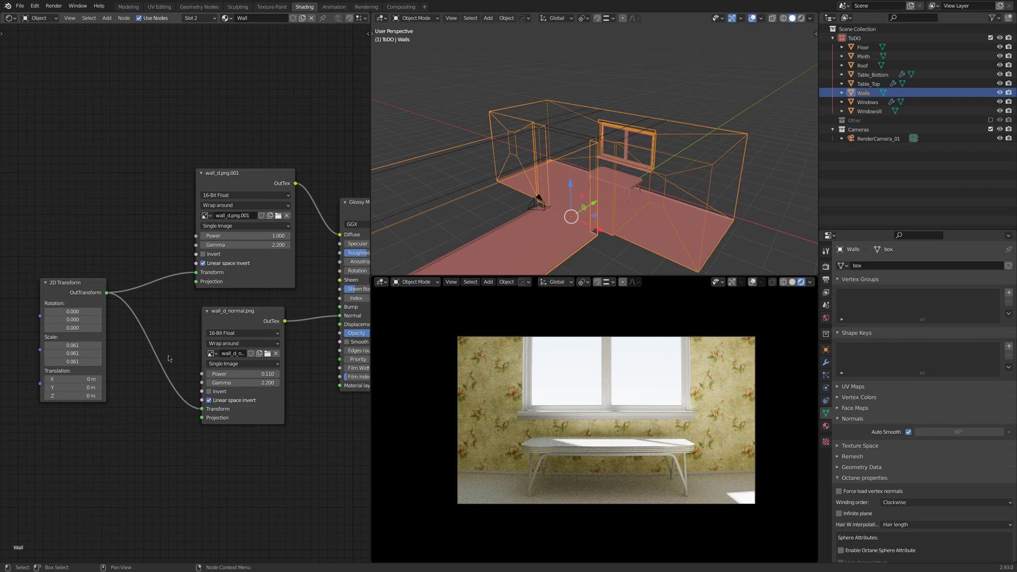
- Connect wall_d.png.001 to the Glossy Material's Diffuse and wall_d_normal.png to its Normal
middle_click_drag(168, 359, 75, 368)
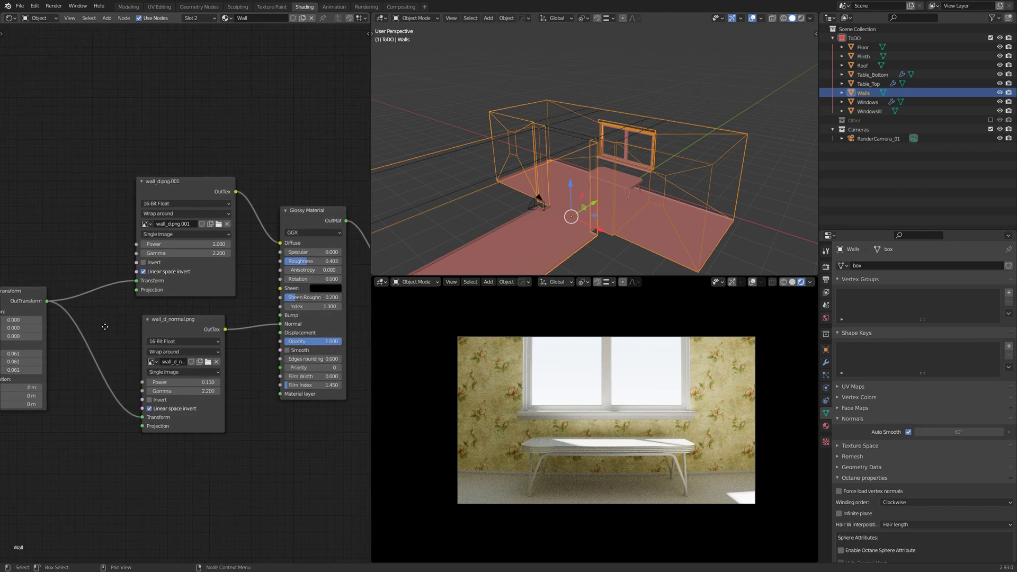
left_click_drag(116, 318, 114, 319)
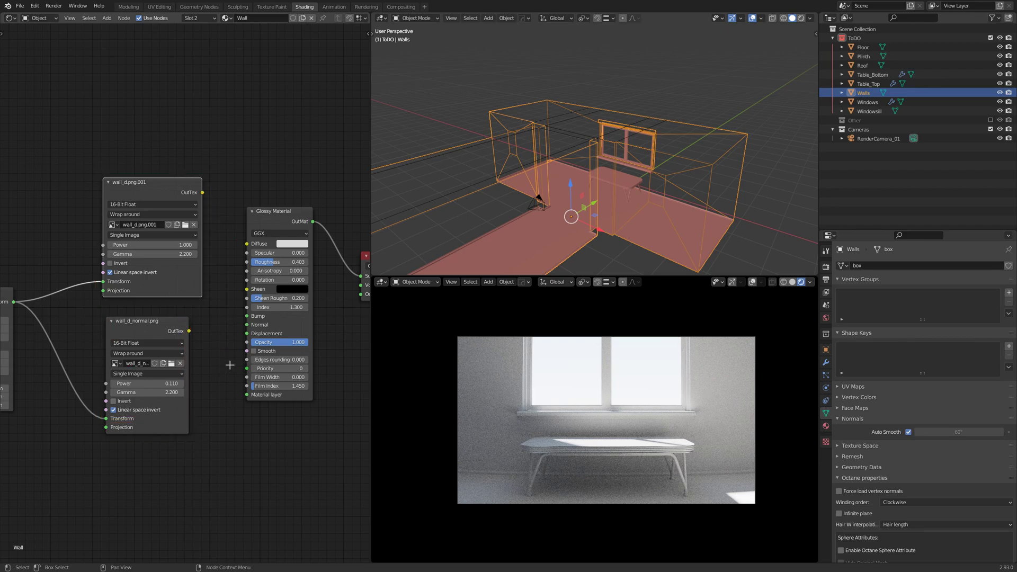
left_click_drag(202, 192, 246, 244)
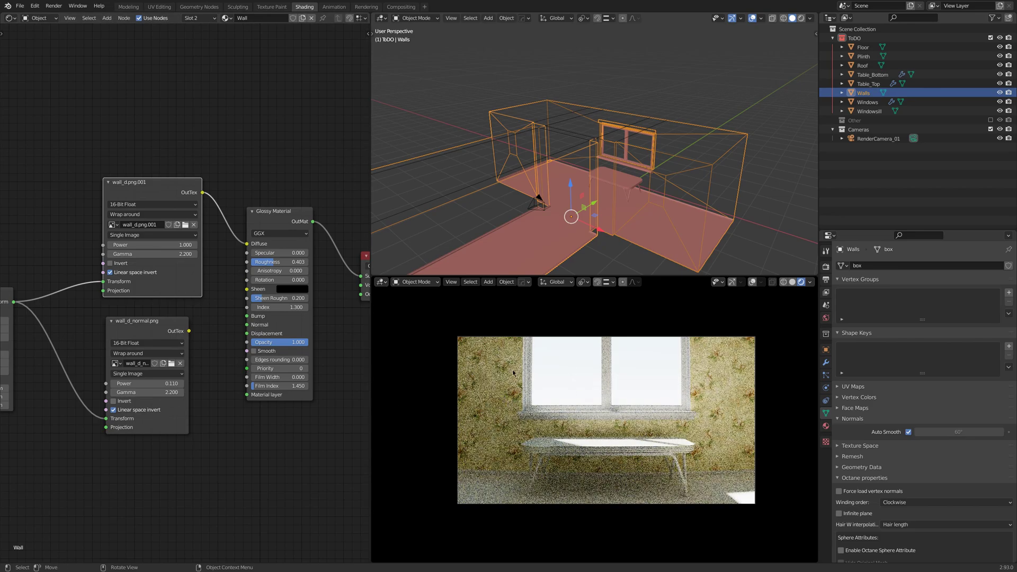
mouse_move(189, 331)
left_mouse_down()
mouse_move(209, 374)
mouse_move(247, 325)
left_mouse_up()
scroll(164, 459, "up", 1)
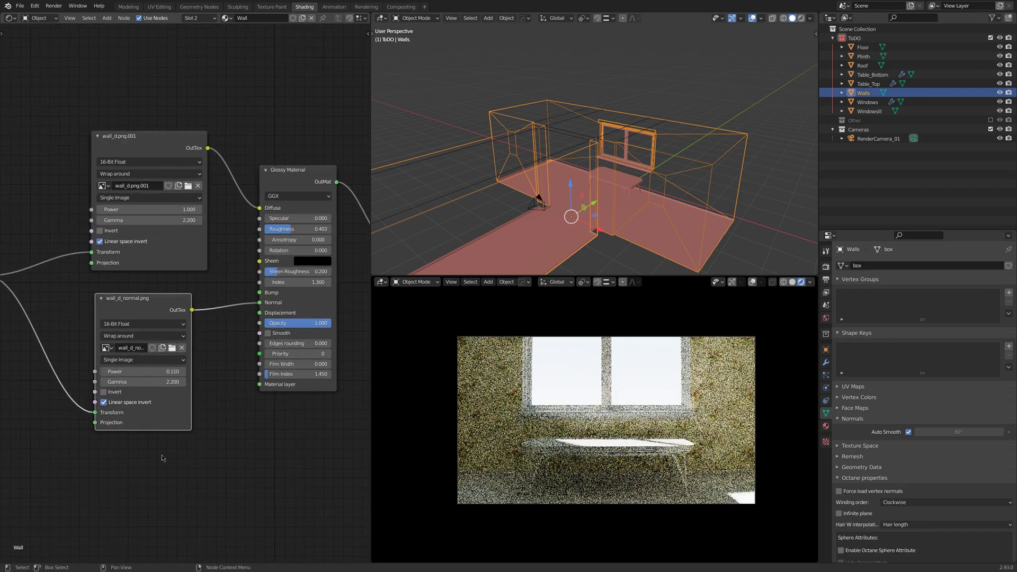
scroll(79, 375, "up", 1)
scroll(78, 375, "up", 1)
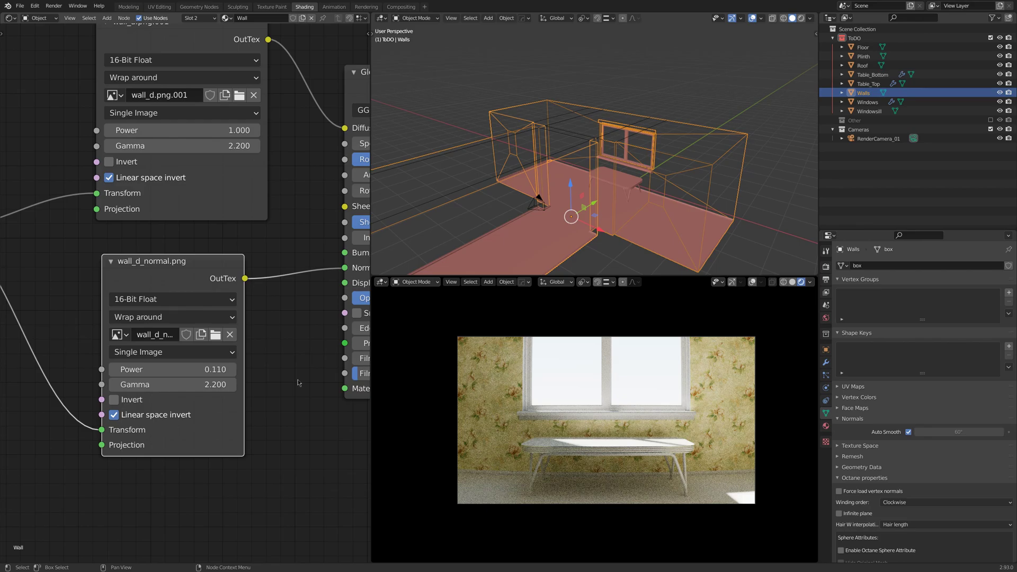
scroll(502, 365, "up", 3)
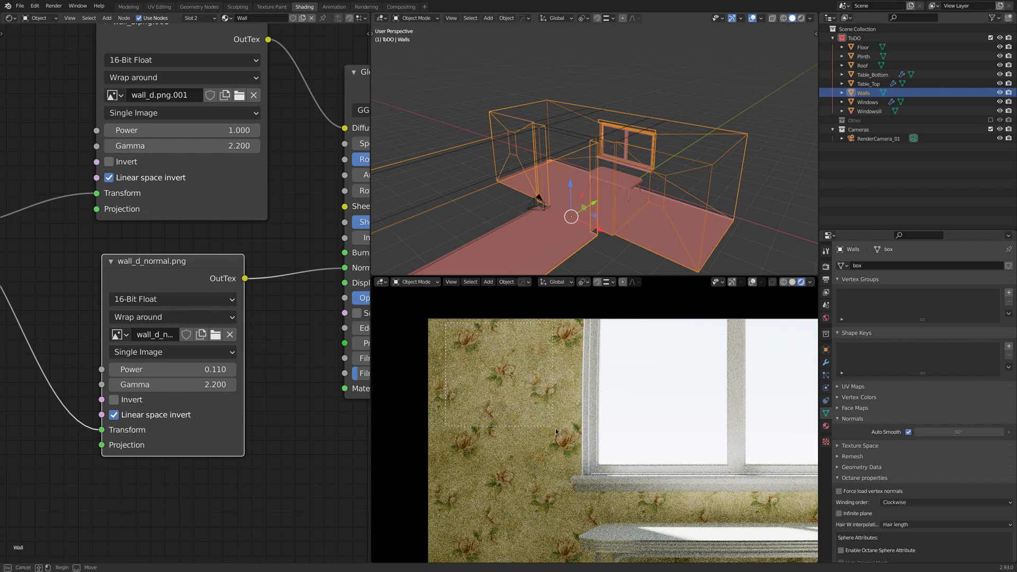
- Set wall normal Power to 0.230, Glossy Specular 0.020, BRDF GGX and Roughness 0.700
key("ctrl+z")
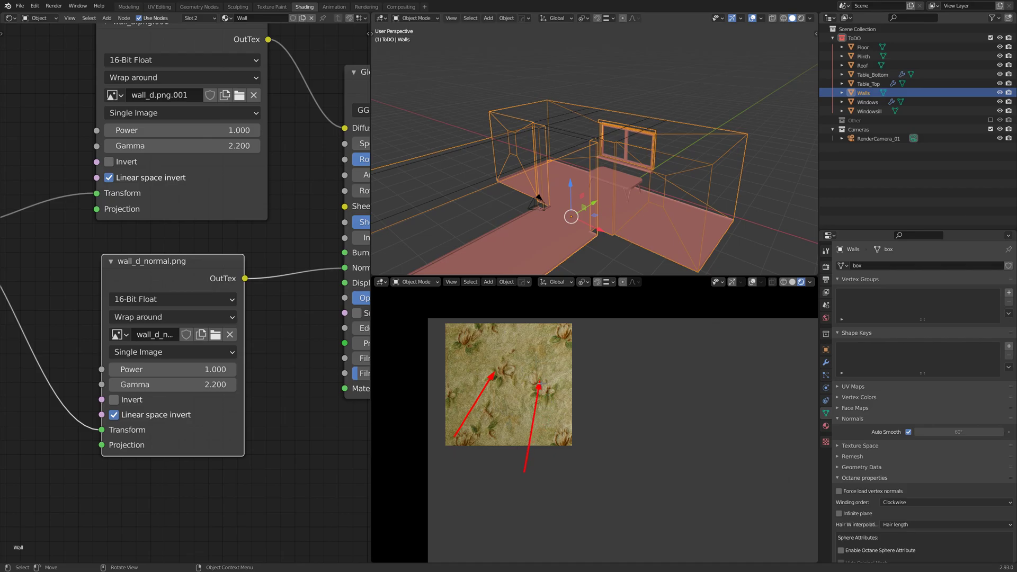
left_click_drag(175, 369, 153, 370)
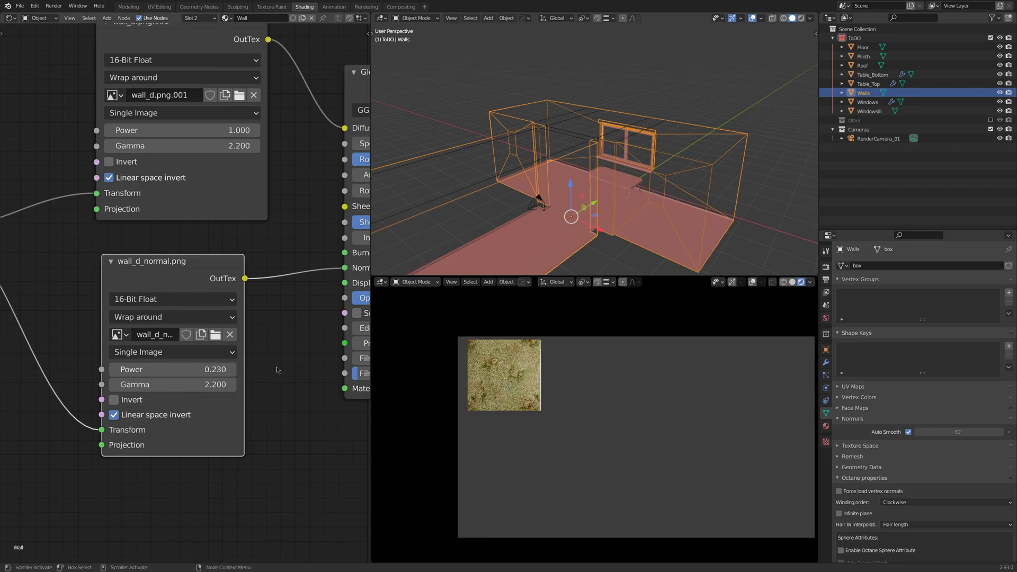
middle_click_drag(365, 144, 197, 189)
left_click_drag(197, 189, 211, 188)
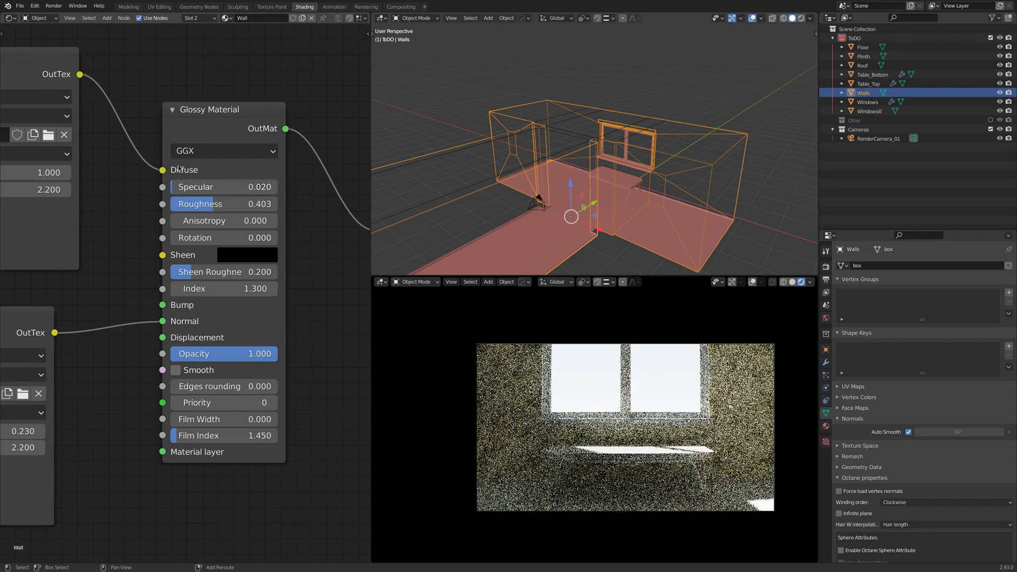
left_click(197, 151)
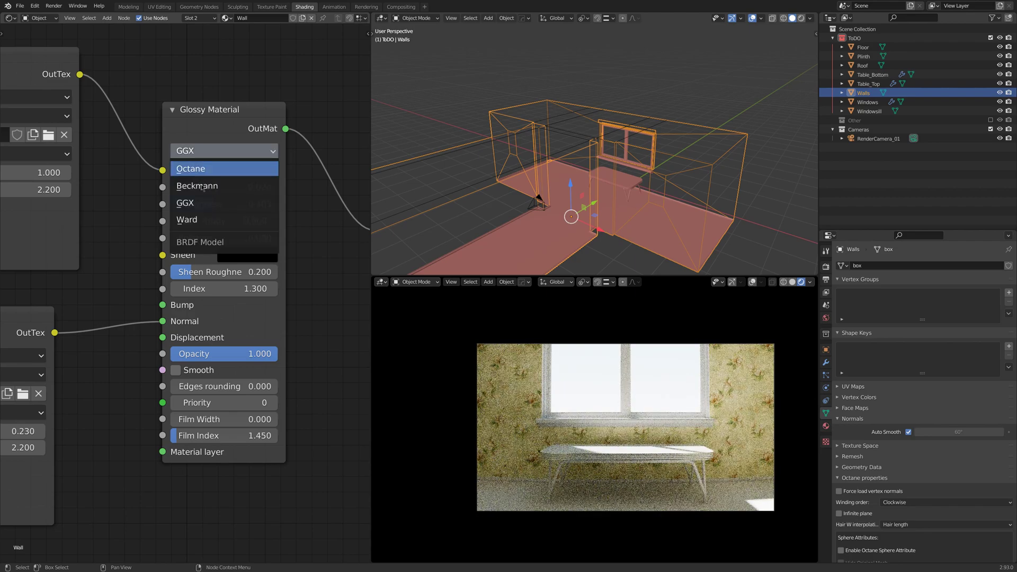
left_click(191, 205)
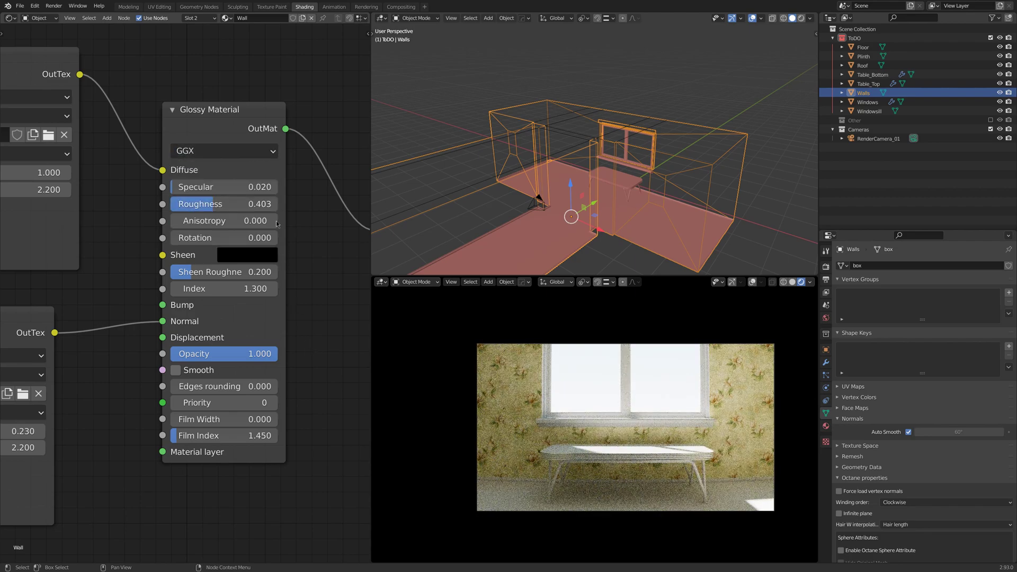
left_click_drag(260, 204, 290, 204)
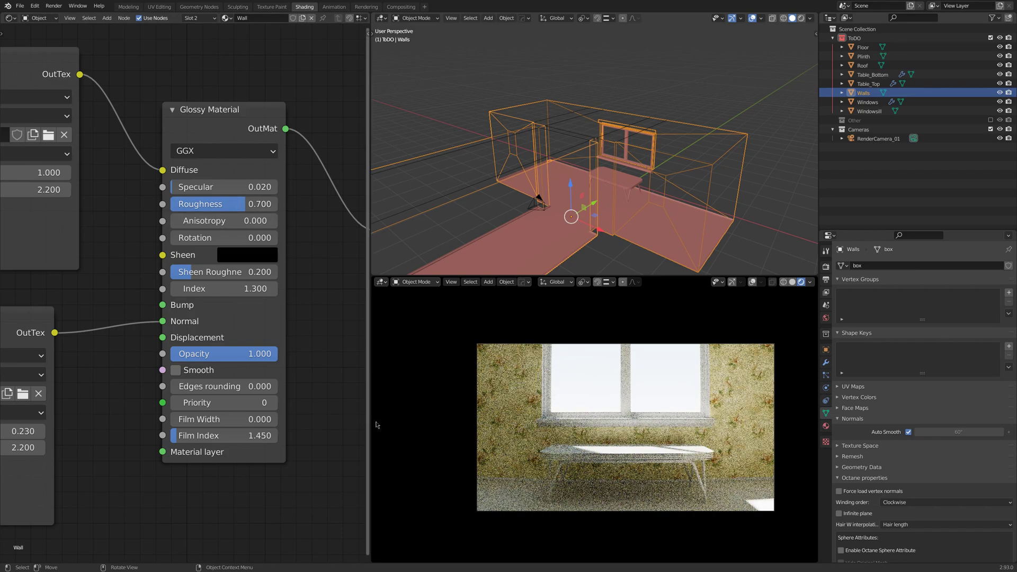
scroll(320, 399, "down", 2)
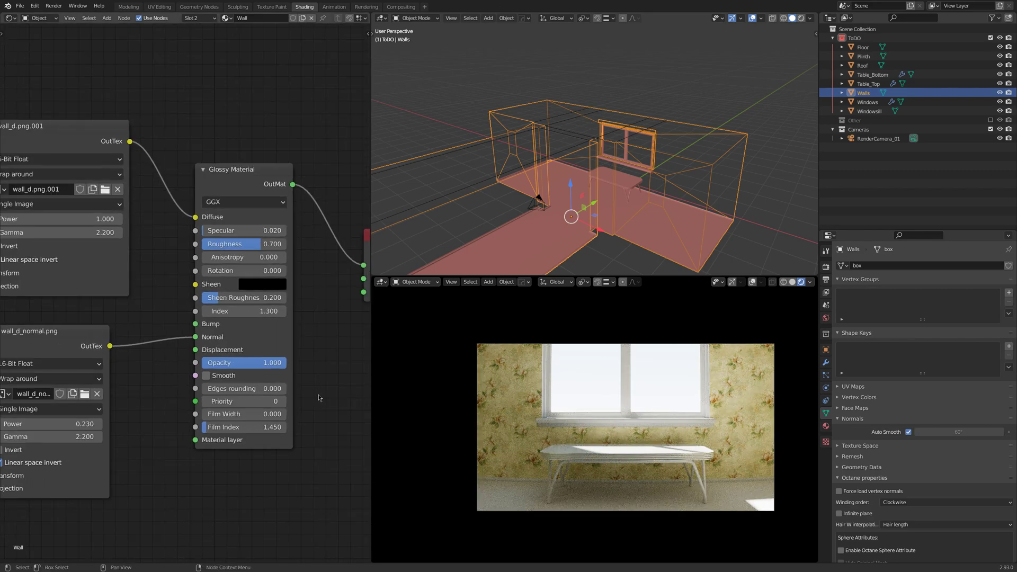
- Select the Floor and bring its Glossy Material and 2D Transform nodes into view
left_click(562, 189)
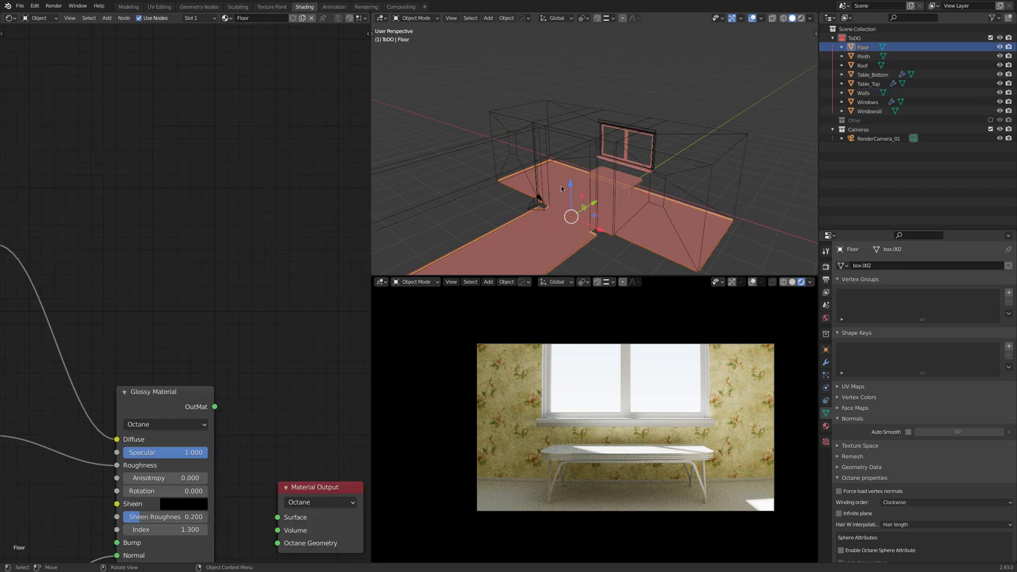
scroll(286, 339, "down", 1)
scroll(281, 350, "down", 2)
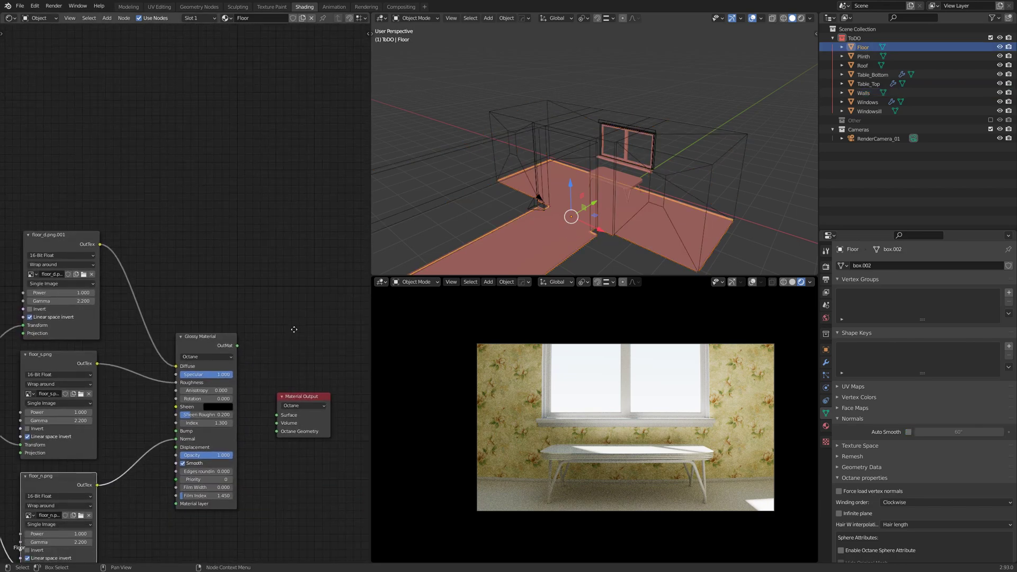
scroll(293, 313, "down", 1)
left_click(231, 306)
left_click(309, 359, "shift")
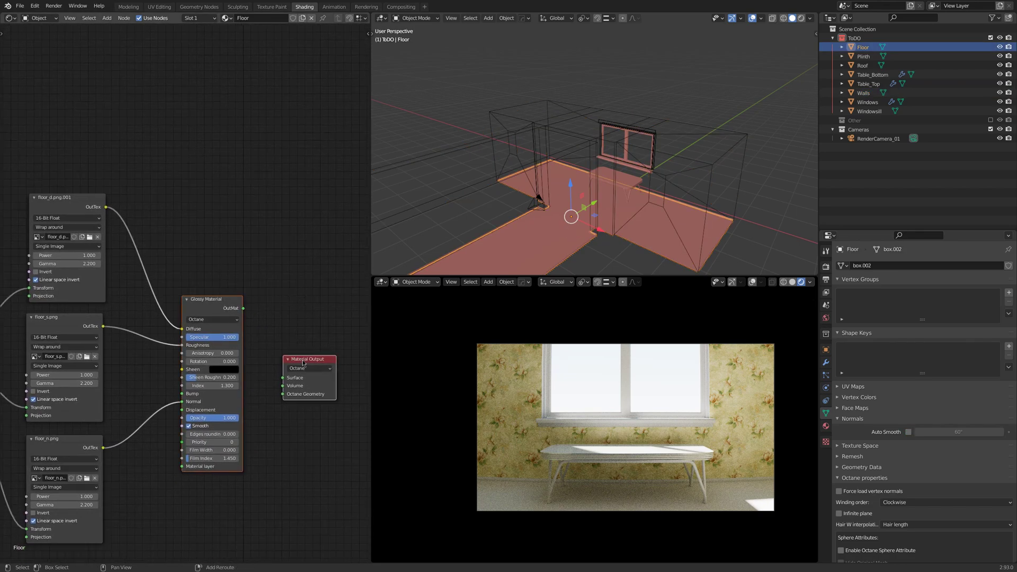
middle_click_drag(160, 382, 343, 341)
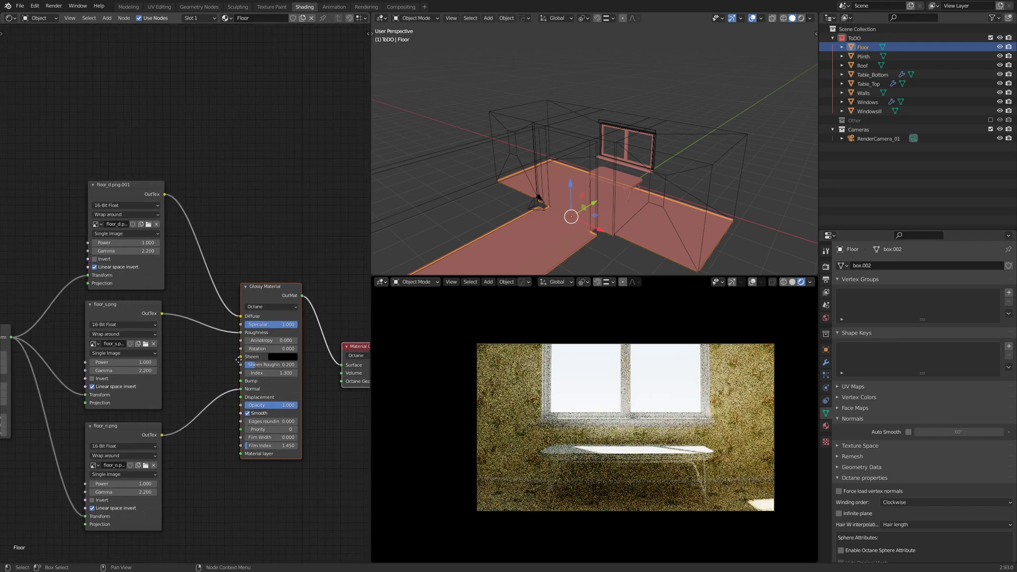
scroll(159, 408, "up", 1)
scroll(220, 392, "up", 1)
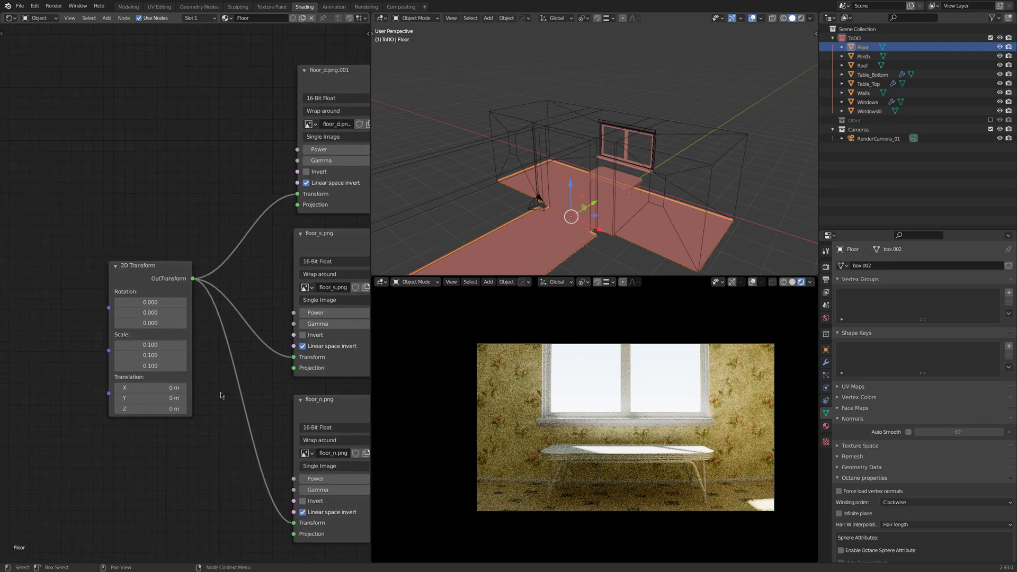
scroll(226, 379, "up", 2)
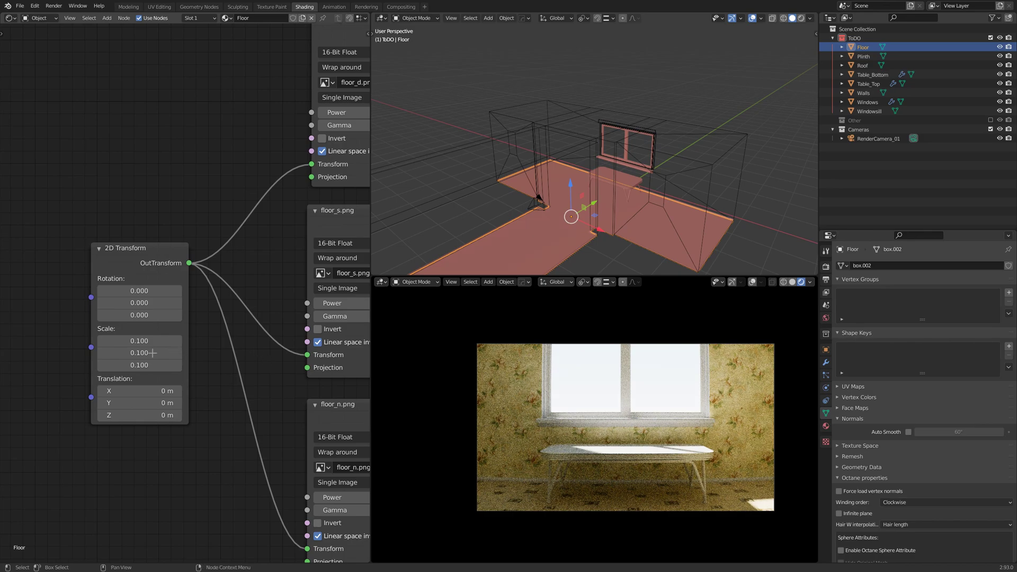
left_click_drag(106, 339, 185, 375)
- Add a new 2D Transform node, then delete it again
right_click(209, 372)
key("Escape")
key("shift+a")
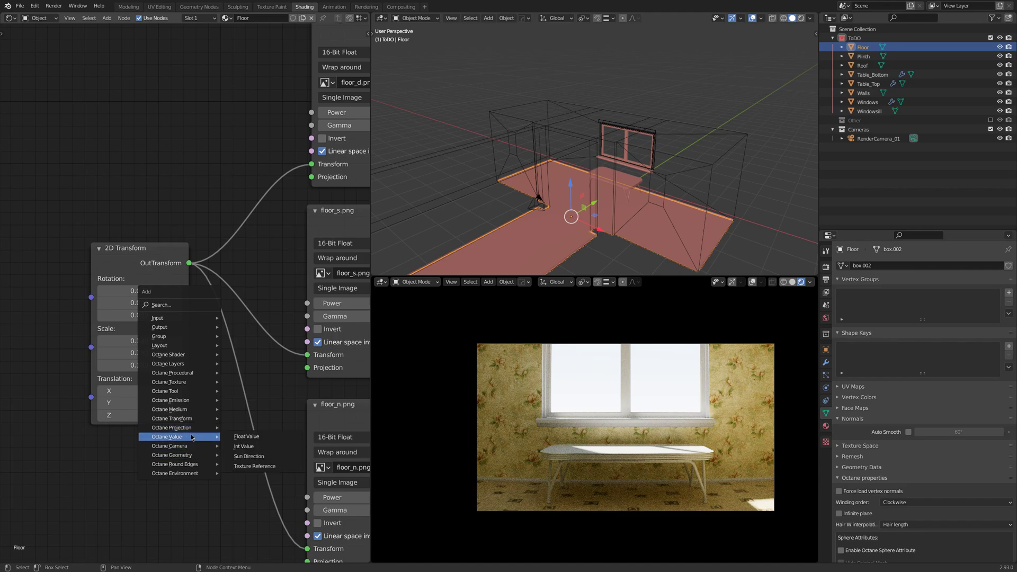
mouse_move(173, 418)
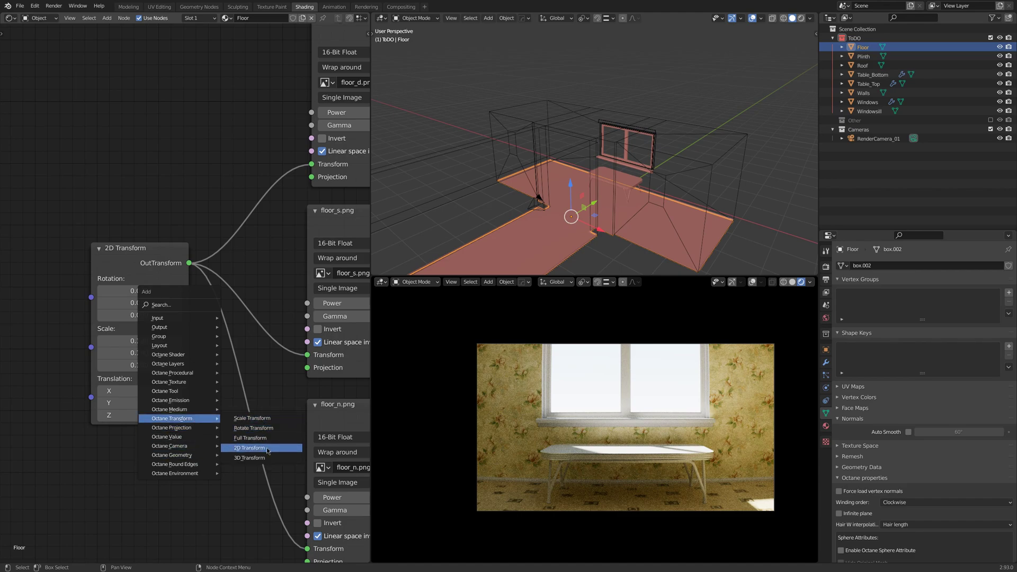
left_click(258, 448)
left_click(106, 450)
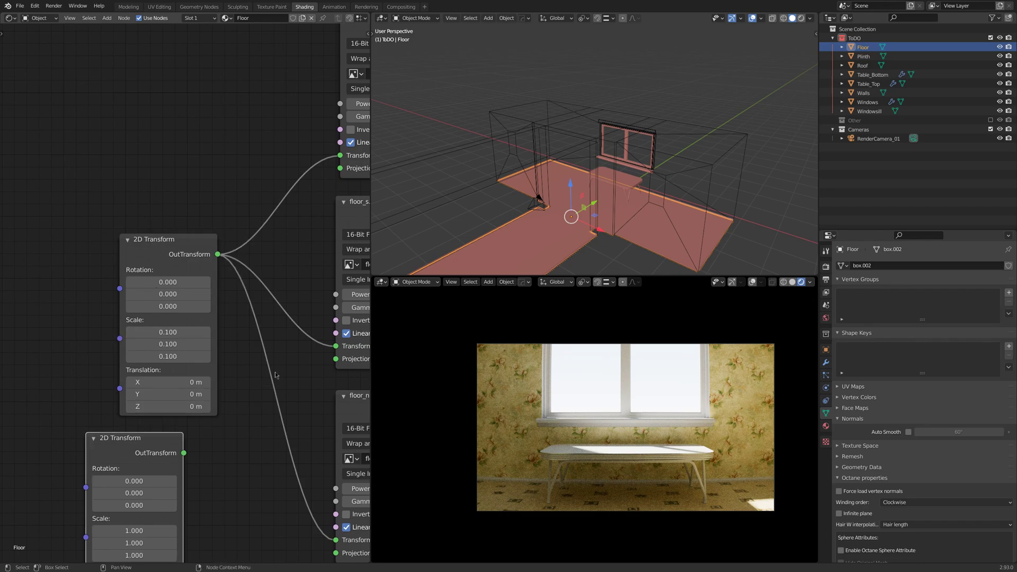
key("x")
- Lower the floor_n.png normal texture's Power to 0.240
middle_click_drag(222, 459, 106, 424)
scroll(299, 340, "down", 3)
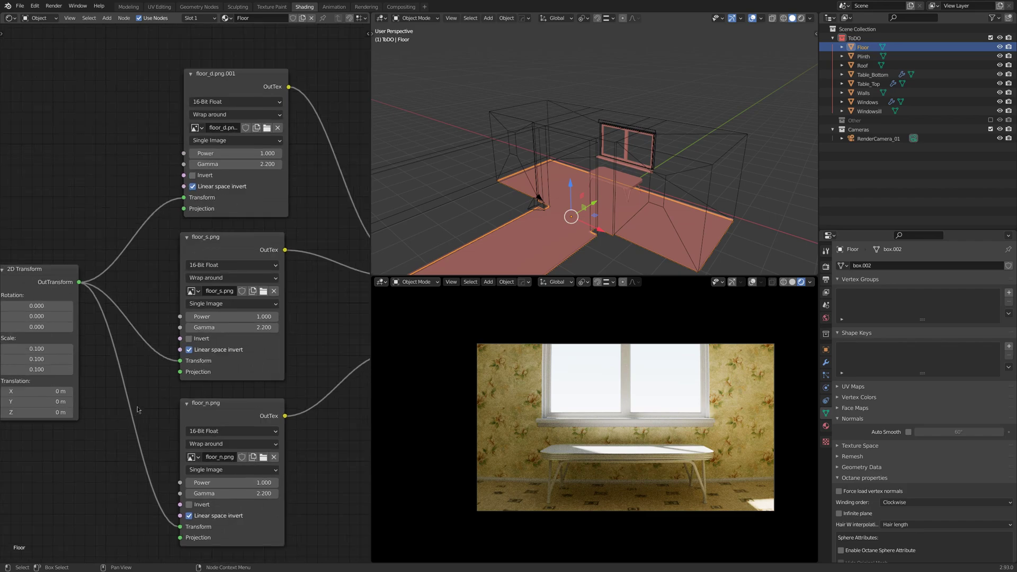
scroll(299, 340, "up", 1)
mouse_move(298, 339)
middle_mouse_down()
mouse_move(223, 335)
mouse_move(234, 327)
middle_mouse_up()
left_click(143, 175)
left_click(137, 318)
left_click(147, 472)
scroll(146, 472, "up", 1)
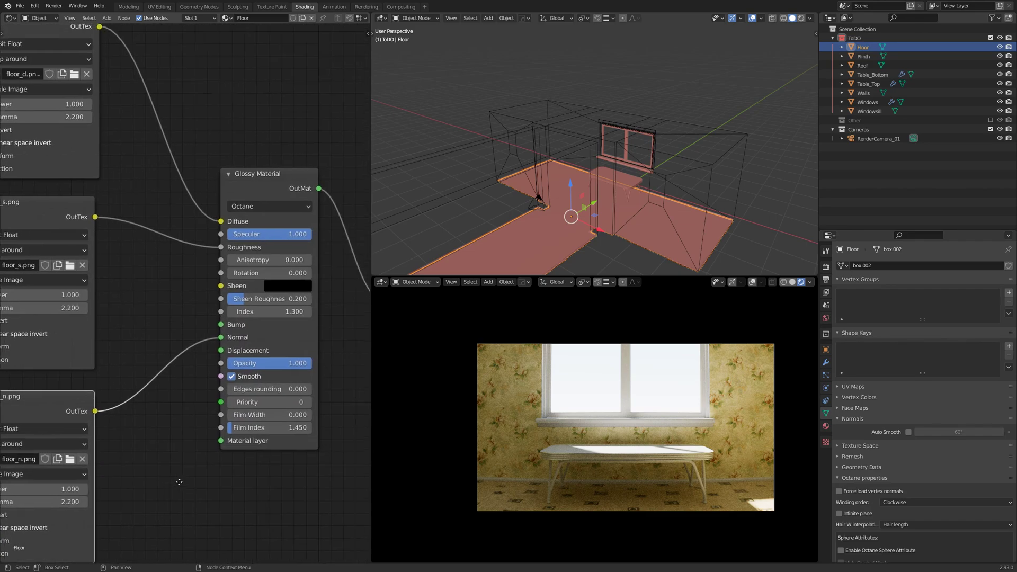
middle_click_drag(146, 472, 136, 437)
left_click_drag(136, 437, 116, 438)
scroll(239, 247, "down", 1)
middle_click_drag(239, 247, 180, 318)
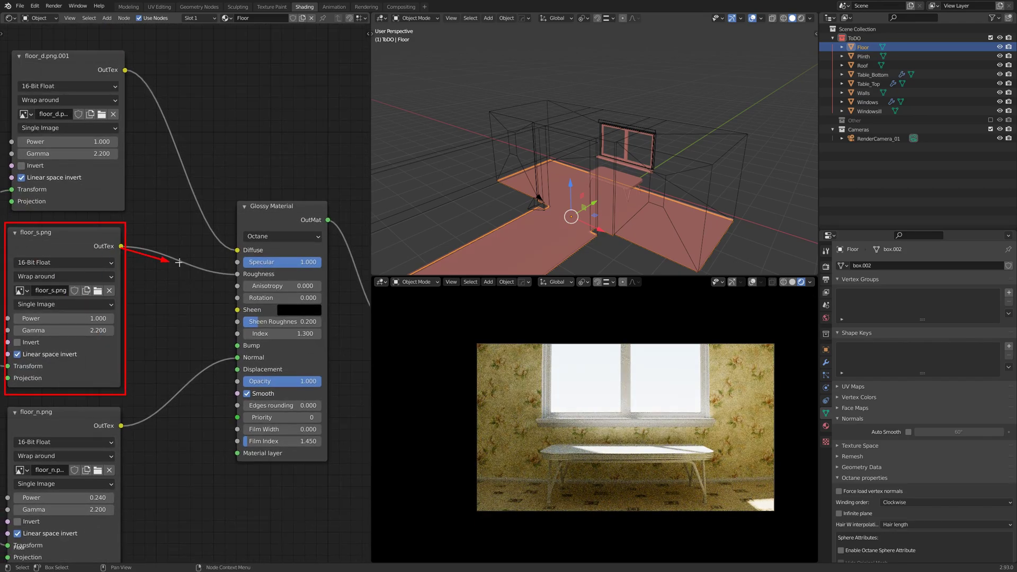
middle_click_drag(180, 350, 107, 313)
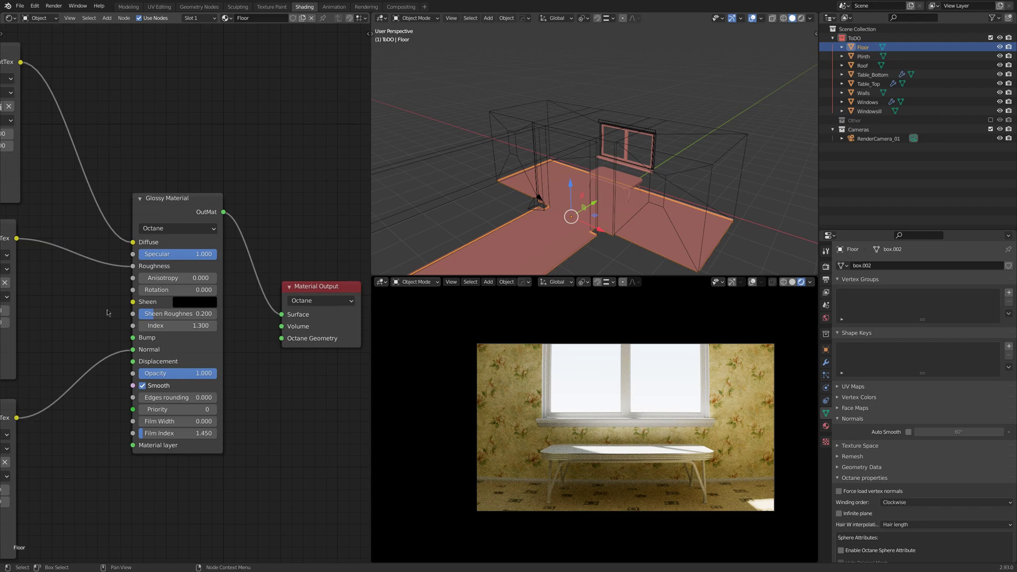
- Select the Roof and adjust its Glossy Material's Roughness and Diffuse colour
left_click(705, 148)
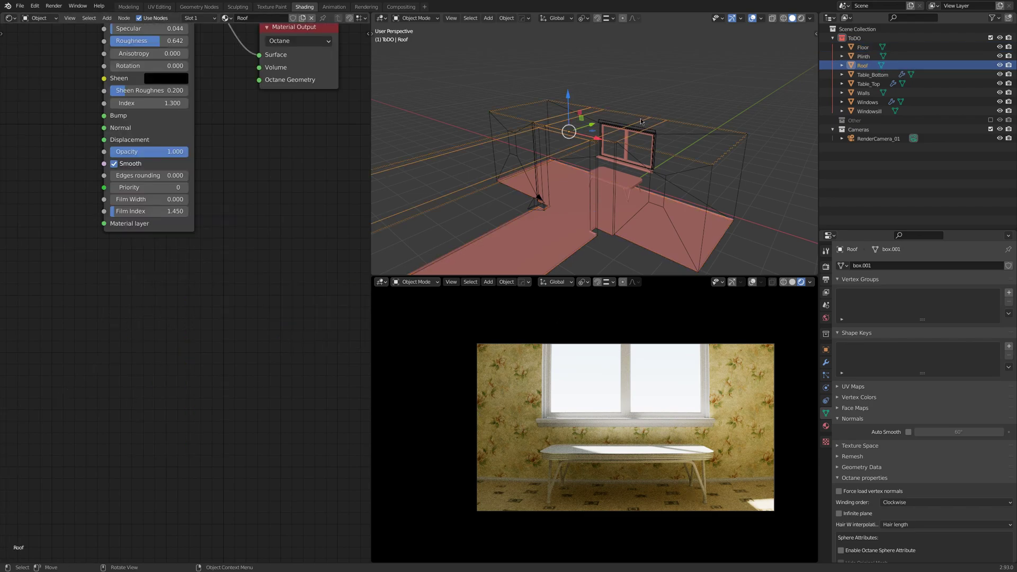
left_click(826, 426)
middle_click_drag(663, 191, 600, 186)
key("Home")
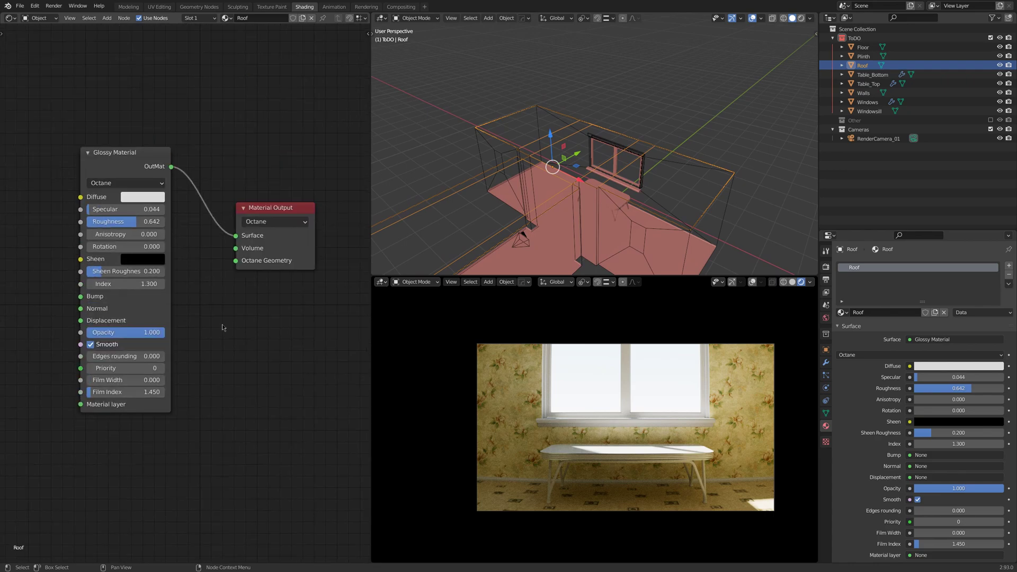
left_click(147, 162)
key("shift+a")
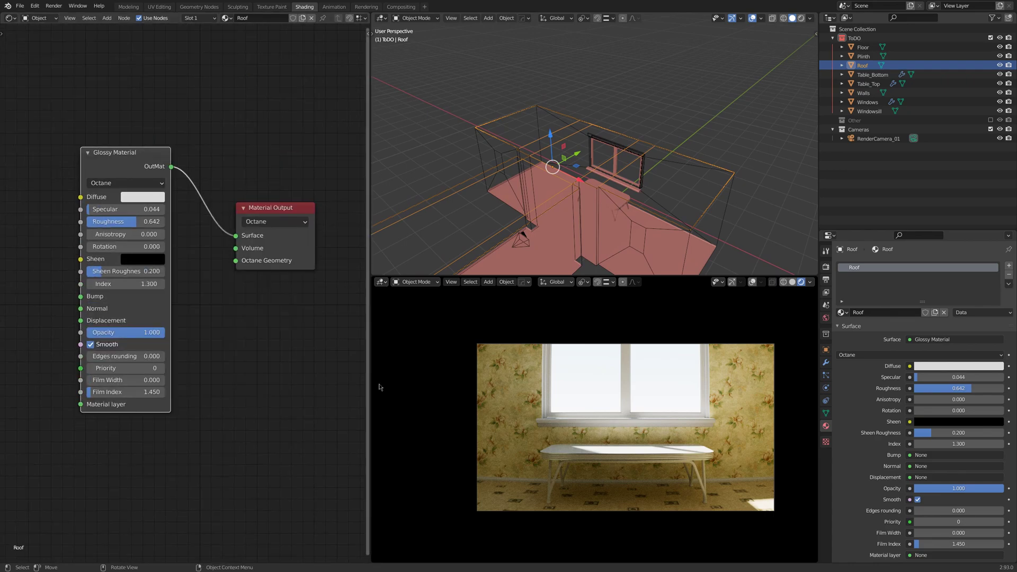
mouse_move(136, 221)
left_mouse_down()
mouse_move(148, 221)
mouse_move(140, 210)
left_mouse_up()
left_click(138, 200)
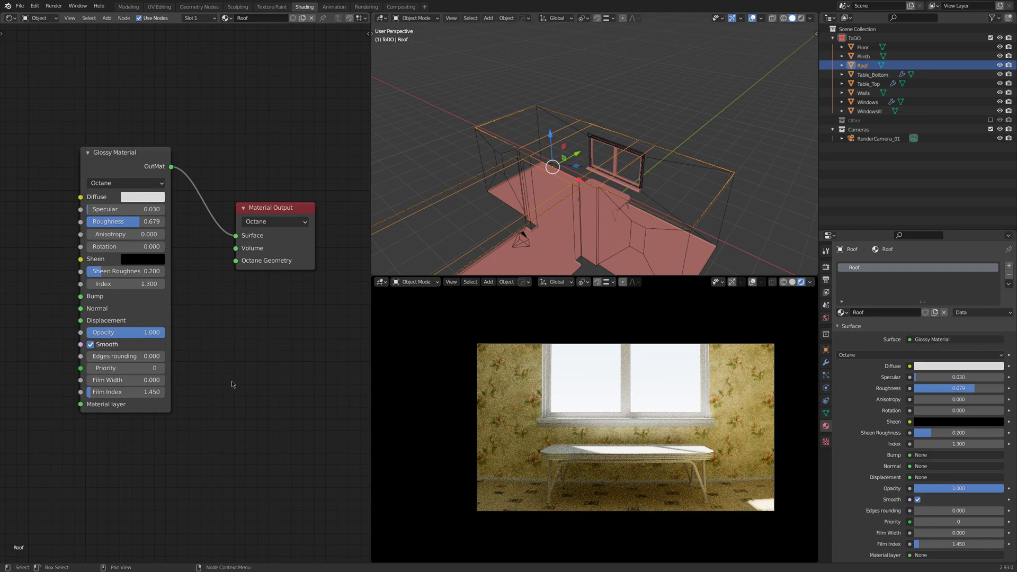
scroll(231, 381, "down", 1)
scroll(622, 156, "up", 3)
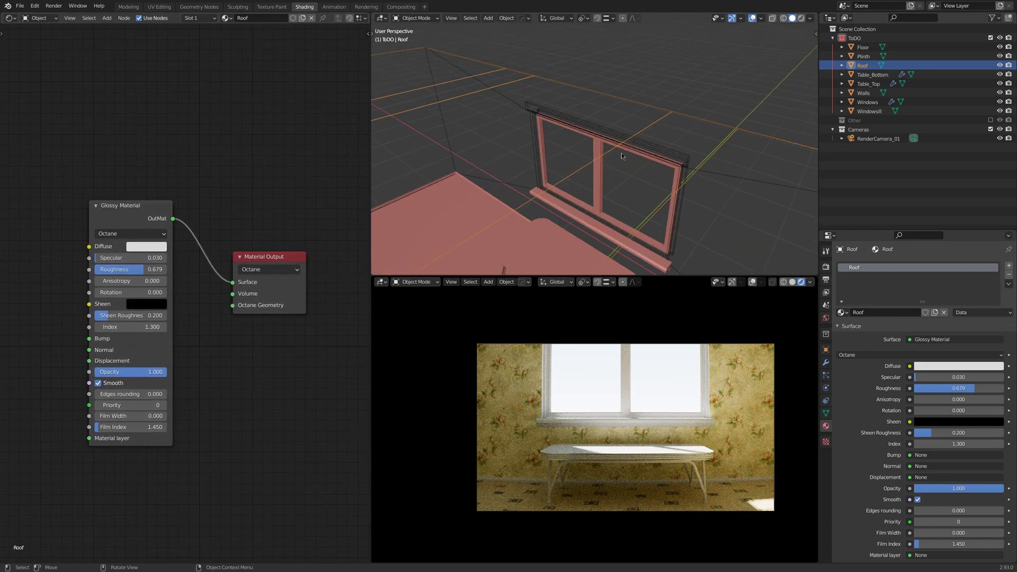
- Select the Windows object and raise its Glossy Specular to 0.132
left_click(622, 156)
key("KP_Decimal")
middle_click_drag(361, 268, 293, 262)
left_click(292, 262)
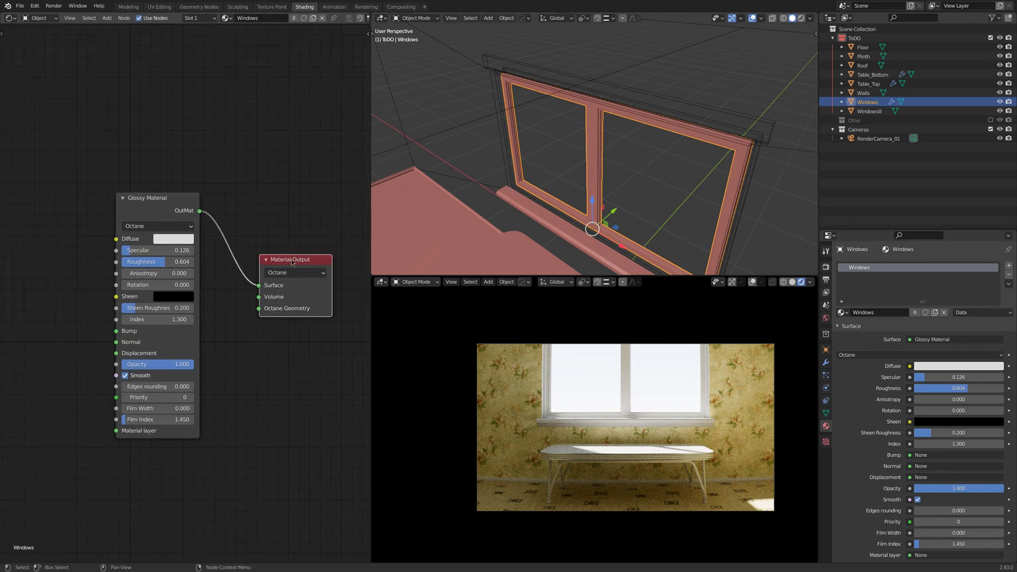
left_click_drag(133, 252, 170, 265)
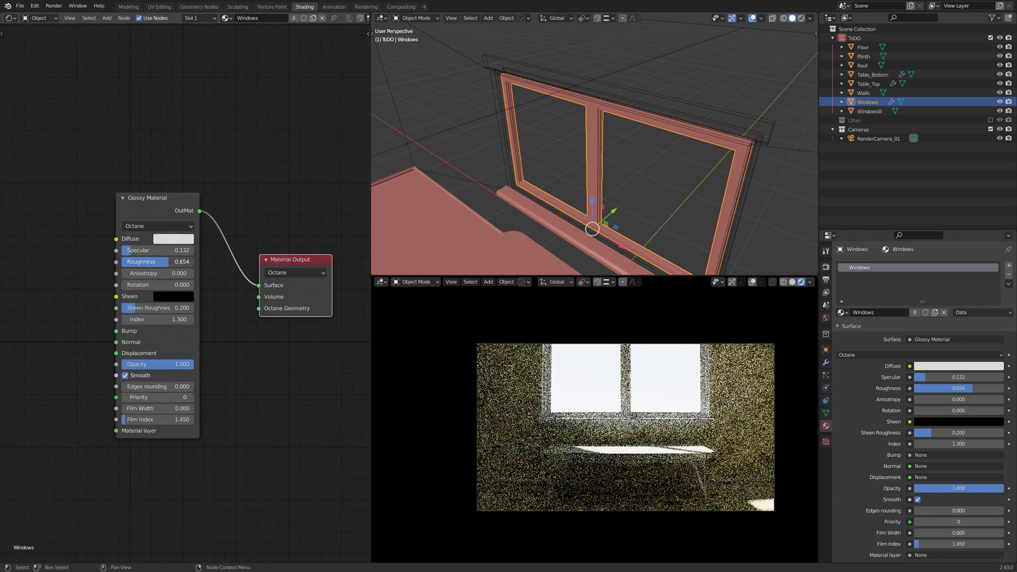
scroll(594, 419, "up", 3)
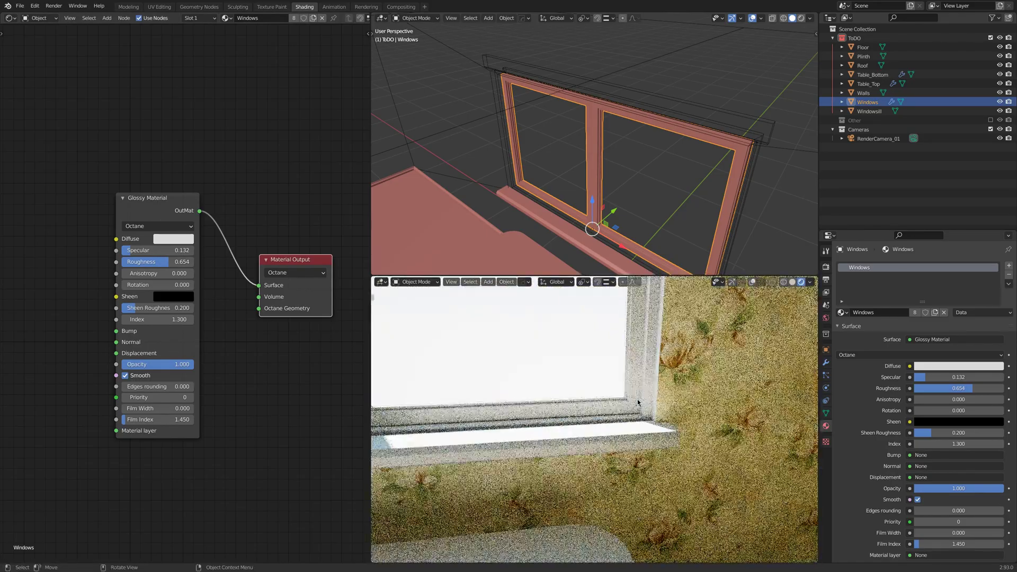
scroll(638, 403, "down", 5)
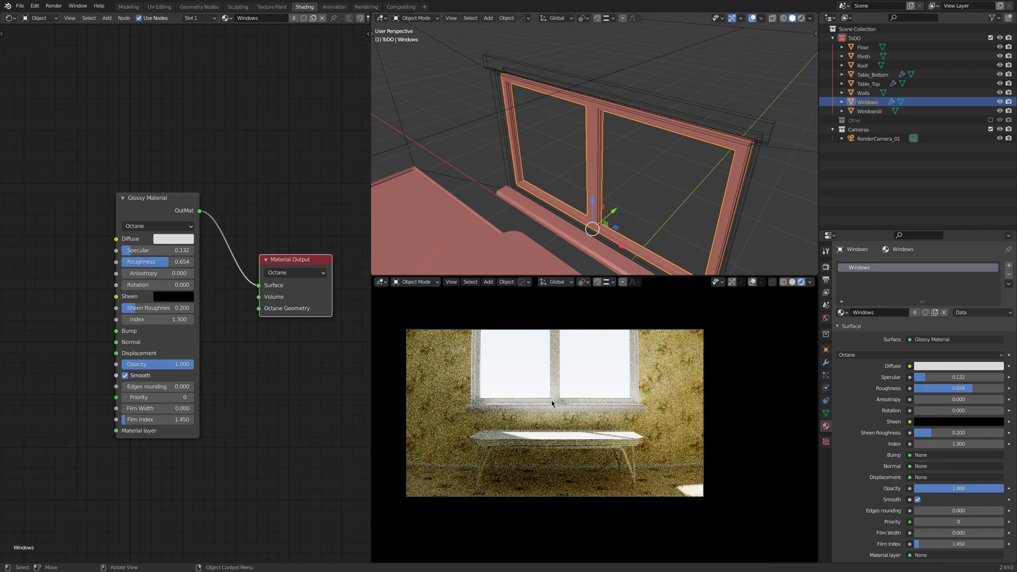
scroll(572, 193, "up", 3)
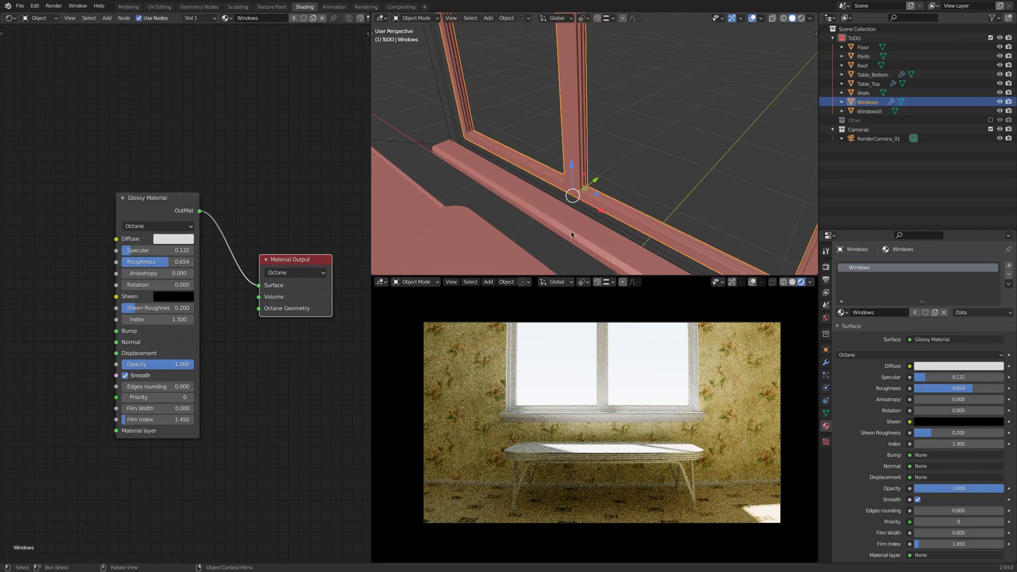
- Select the Windowsill and inspect its own material in the node editor
left_click(866, 111)
left_click(936, 312)
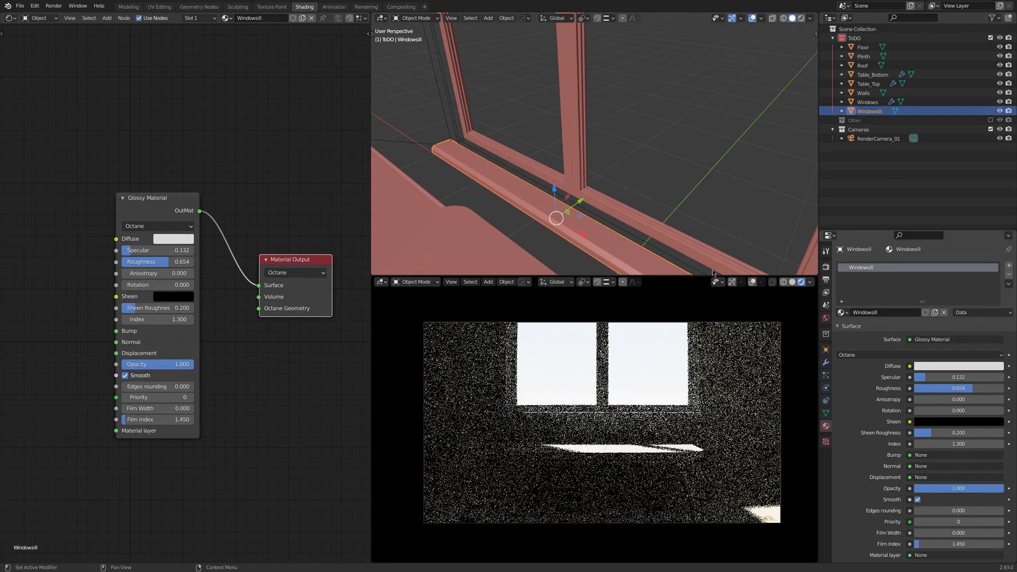
middle_click_drag(293, 340, 273, 326)
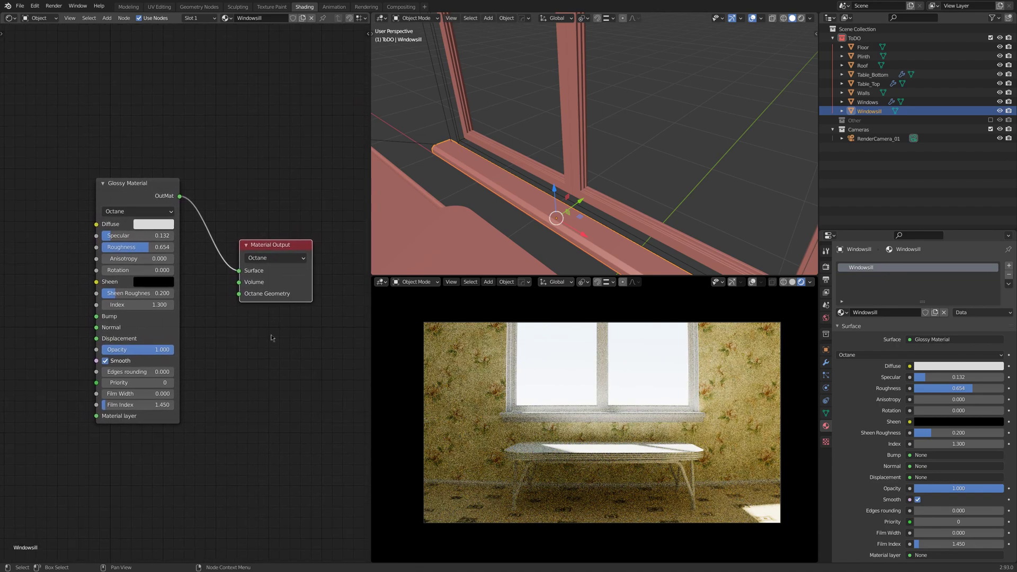
scroll(610, 203, "down", 3)
scroll(611, 203, "down", 2)
- On the Plinth, delete the lower Glossy node and wire the beige Glossy to Surface
left_click(529, 149)
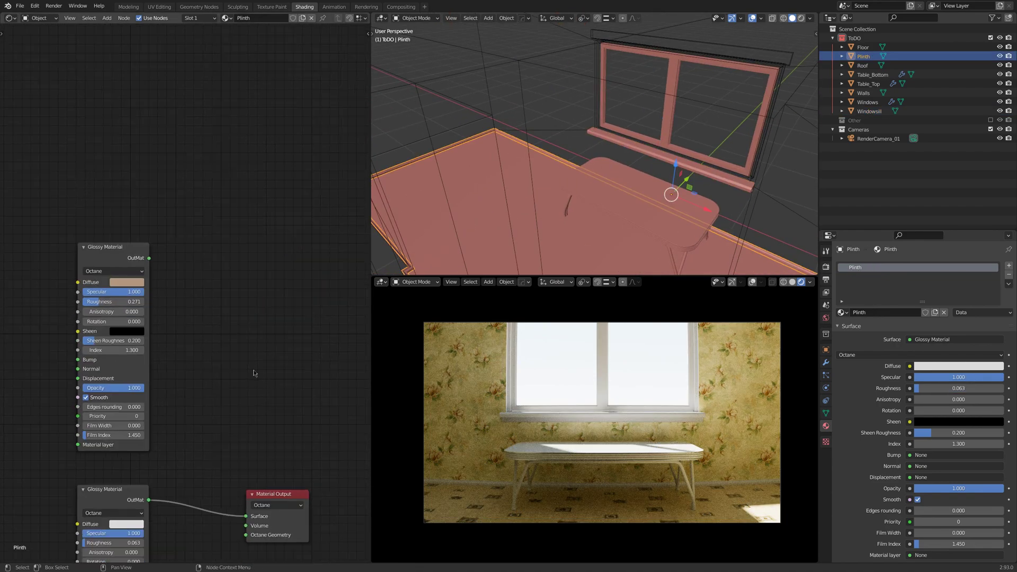
middle_click_drag(234, 440, 221, 278)
left_click(117, 317)
key("x")
left_click_drag(138, 77, 140, 265)
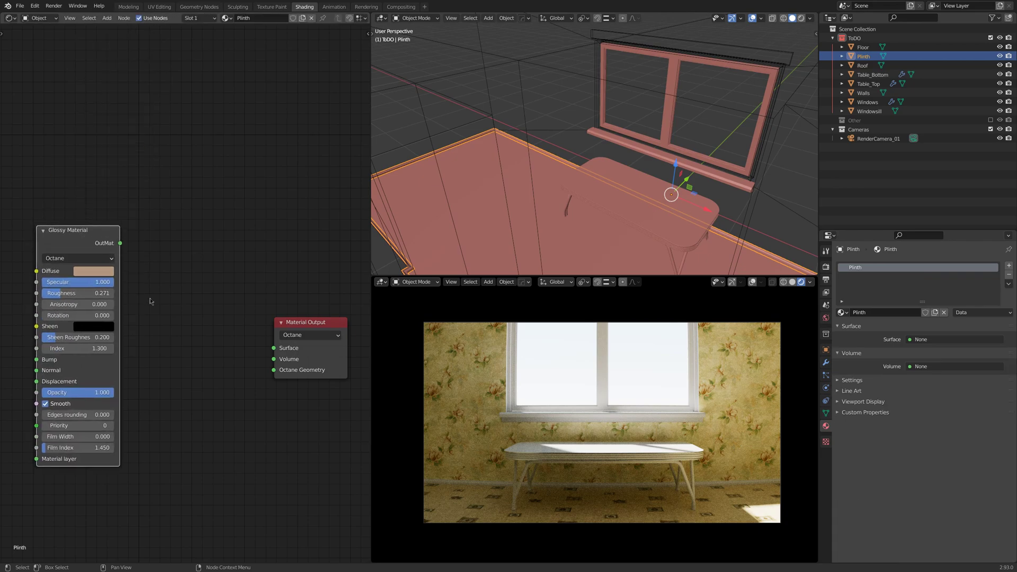
left_click_drag(77, 253, 160, 267)
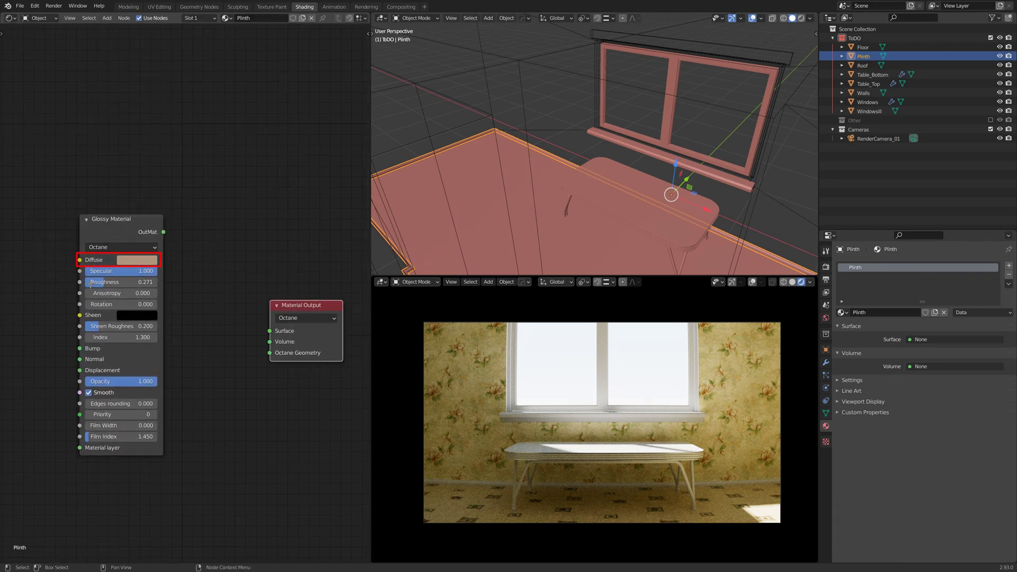
left_click_drag(84, 277, 108, 287)
key("e")
mouse_move(164, 232)
left_mouse_down()
mouse_move(275, 331)
mouse_move(262, 312)
left_mouse_up()
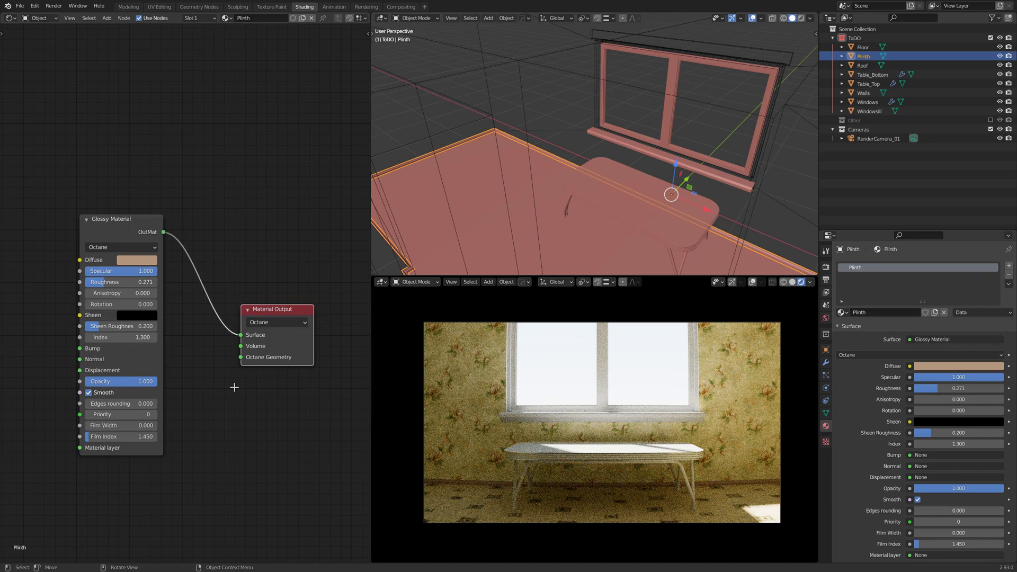
- Set the Plinth Glossy to Specular 0.245, Roughness 0.377 and preview from the camera
mouse_move(133, 273)
left_mouse_down()
mouse_move(101, 273)
mouse_move(135, 282)
left_mouse_up()
mouse_move(527, 499)
middle_mouse_down("ctrl")
mouse_move(546, 417)
mouse_move(603, 454)
mouse_move(667, 473)
mouse_move(618, 443)
middle_mouse_up("ctrl")
key("KP_0")
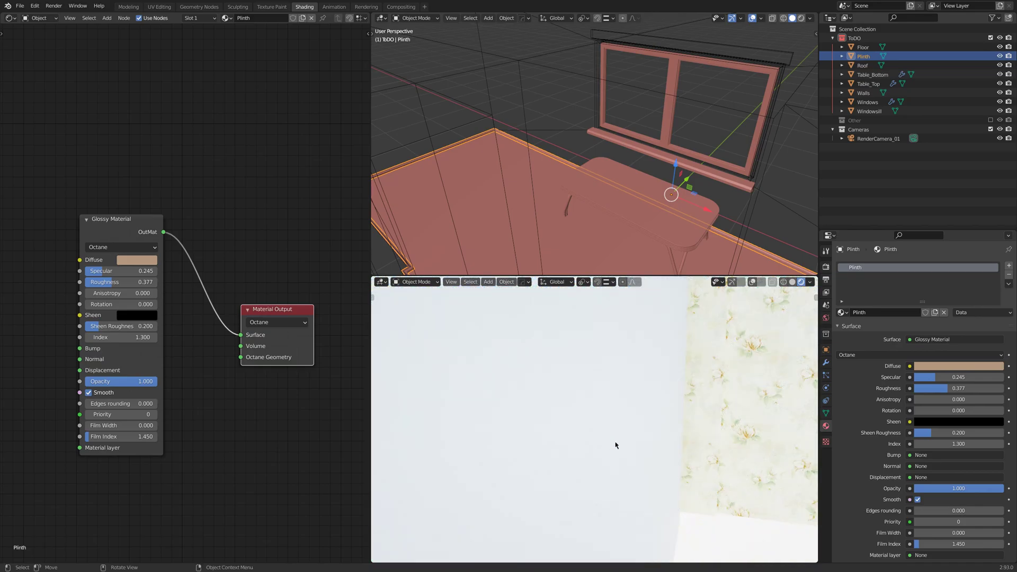
key("KP_0")
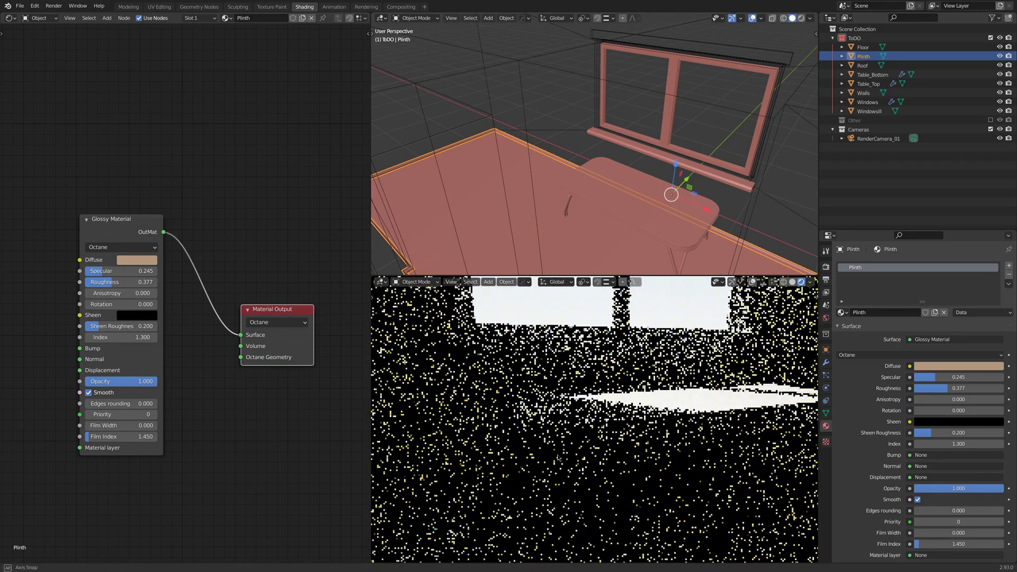
- Select the render camera, then select the table's leg frame object
left_click(879, 139)
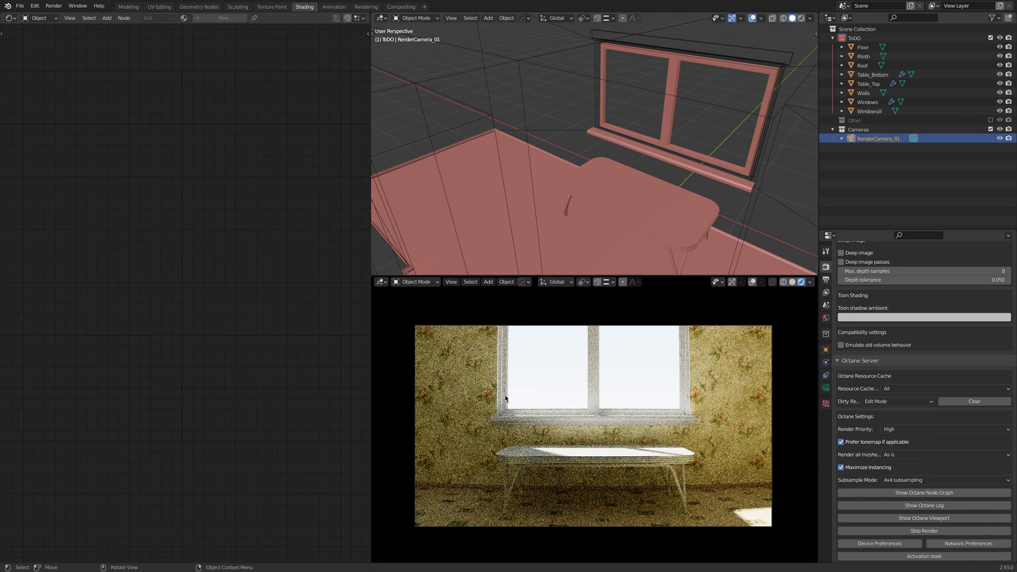
mouse_move(644, 233)
middle_mouse_down()
mouse_move(676, 214)
mouse_move(641, 212)
mouse_move(631, 199)
middle_mouse_up()
scroll(671, 204, "up", 3)
scroll(668, 201, "up", 3)
scroll(659, 209, "up", 2)
scroll(651, 211, "up", 3)
left_click(631, 198)
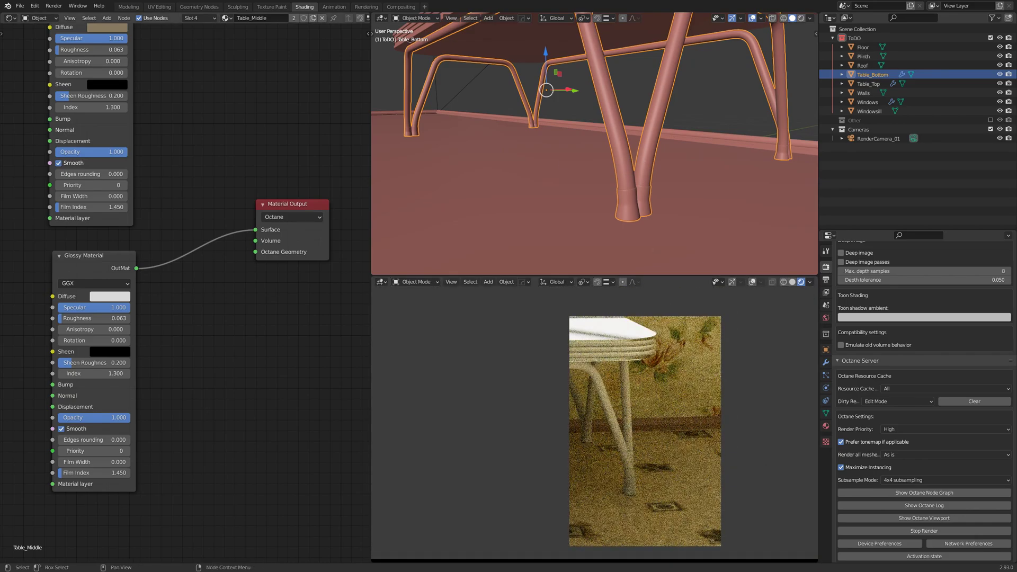
- Choose the table base's Table_Steel_01 material slot in mesh edit mode with nothing selected
middle_click_drag(143, 217, 158, 320)
left_click(826, 426)
scroll(901, 296, "up", 3)
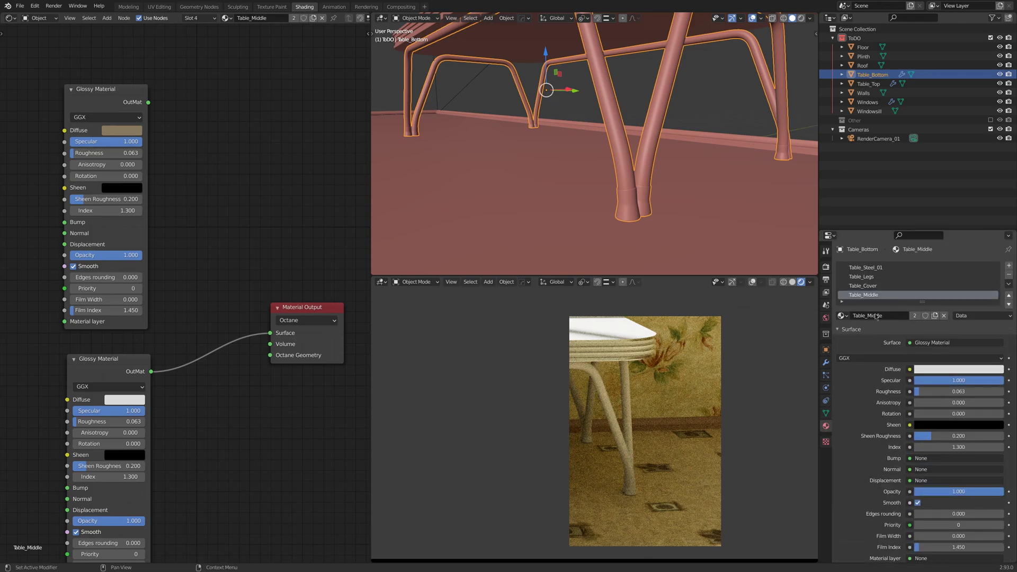
left_click(865, 267)
middle_click_drag(660, 159, 665, 187)
key("Tab")
key("alt+a")
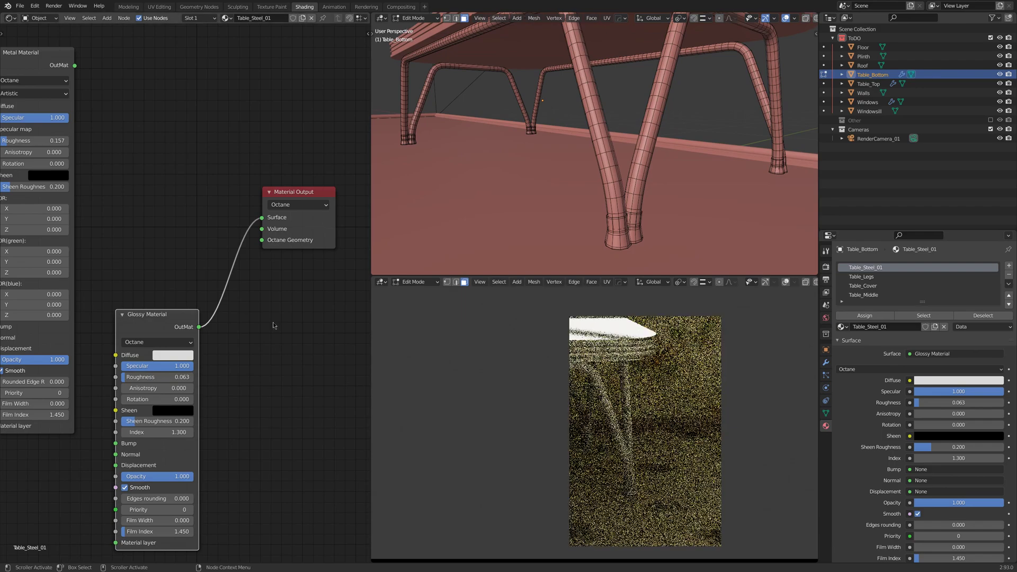
- Wire the Metal Material to the Surface output and delete the unused Glossy node
middle_click_drag(88, 96, 132, 115)
left_click_drag(132, 115, 294, 244)
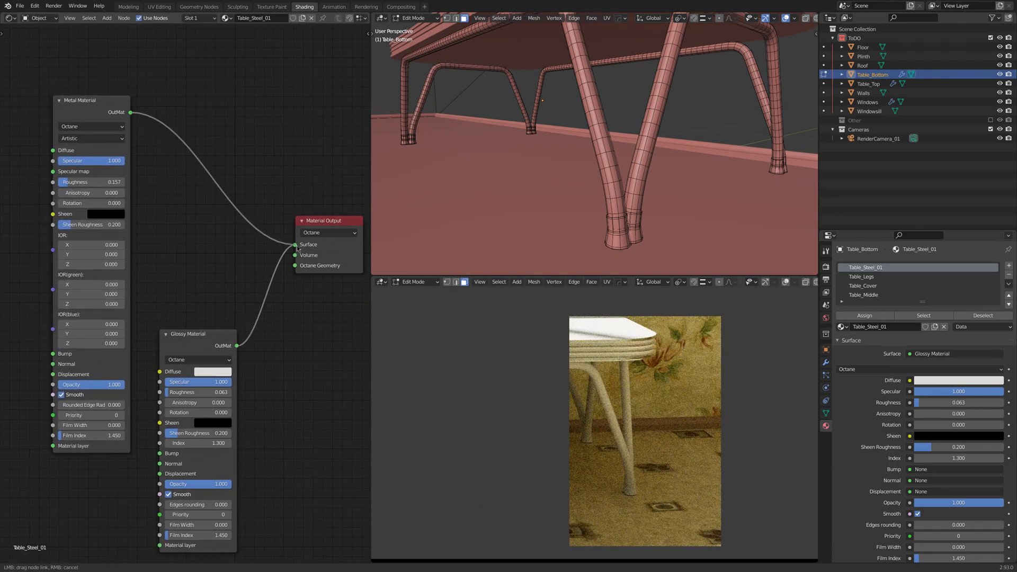
left_click(188, 334)
key("x")
left_click_drag(90, 100, 116, 128)
left_click_drag(337, 232, 303, 235)
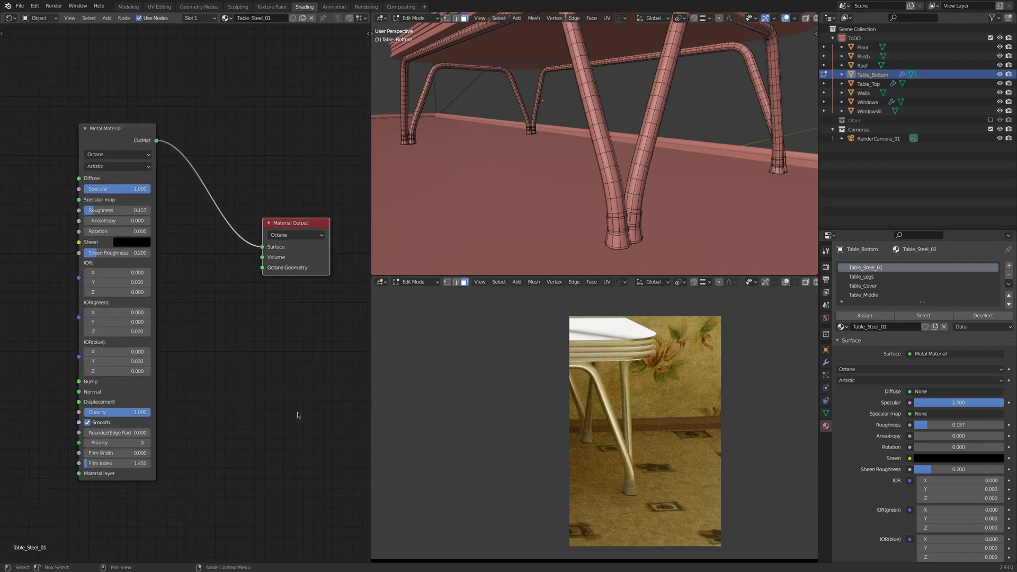
- Wire Table_Legs' Glossy Material (Specular 0.811, Roughness 0.101) to the output and exit edit mode
left_click(618, 238)
key("ctrl+z")
key("ctrl+z")
left_click(125, 222)
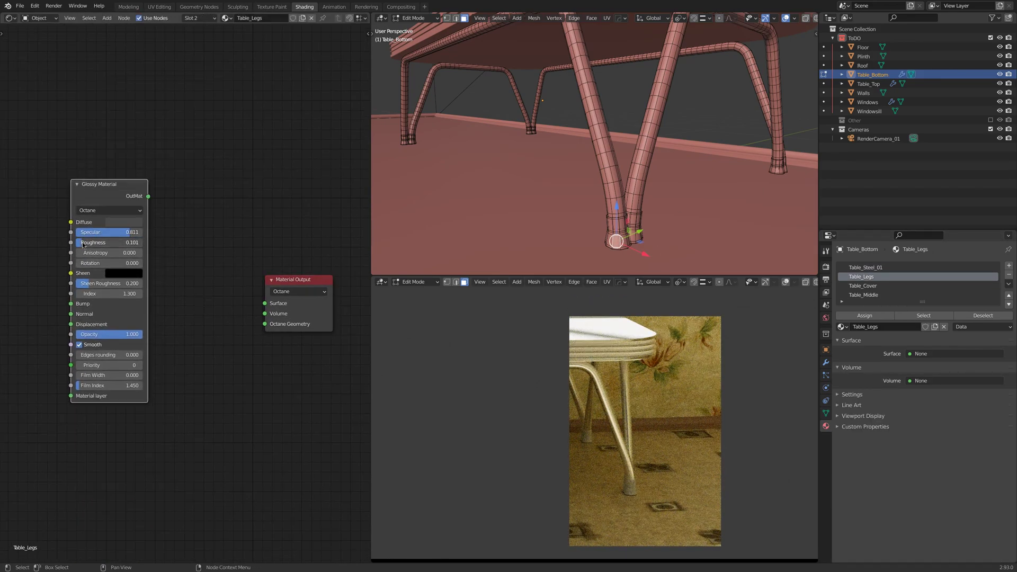
left_click_drag(148, 196, 266, 304)
key("Tab")
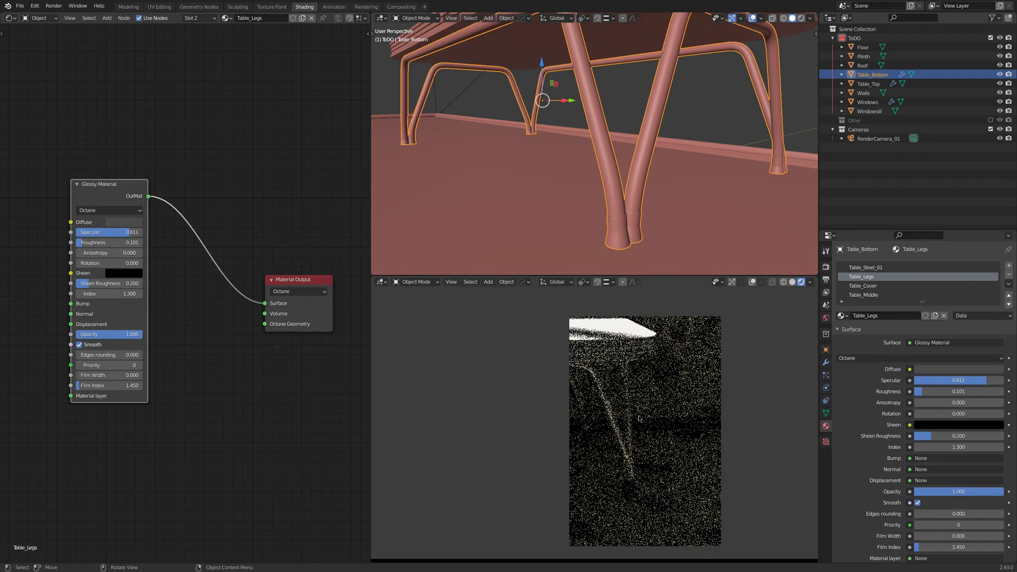
- Delete the lower Glossy Material node from the Table_Cover node tree
mouse_move(223, 371)
middle_mouse_down()
mouse_move(152, 295)
mouse_move(274, 373)
middle_mouse_up()
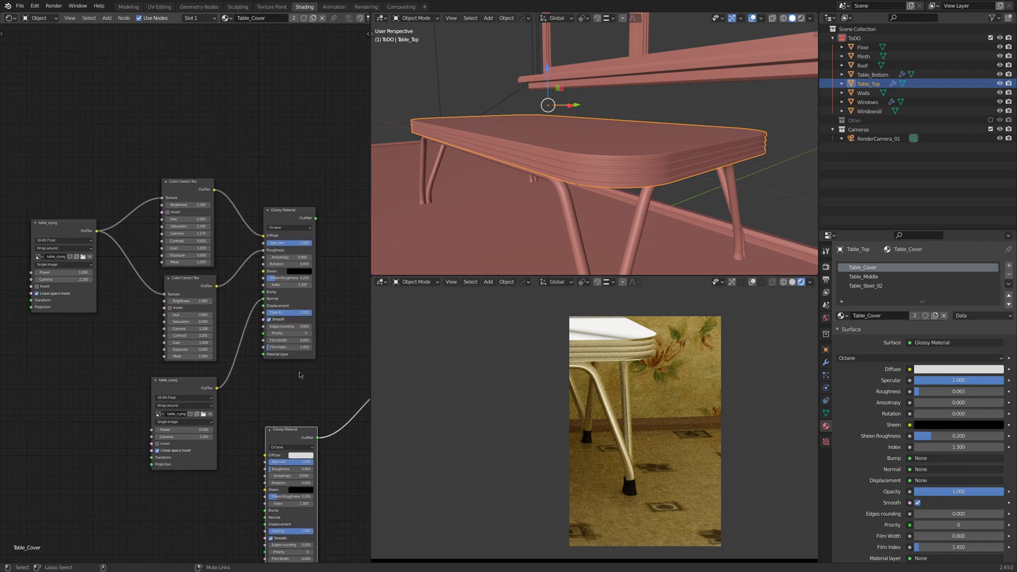
left_click_drag(100, 143, 104, 142)
key("x")
scroll(138, 334, "up", 1)
scroll(209, 371, "up", 1)
scroll(268, 357, "up", 1)
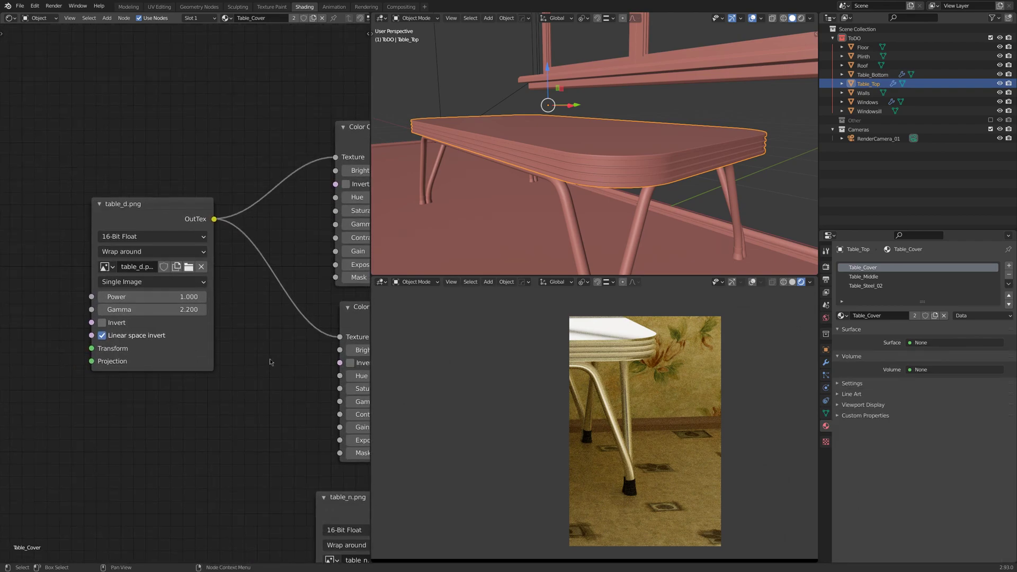
- Rearrange and pan the node graph to show the colour correction nodes
left_click_drag(80, 187, 222, 379)
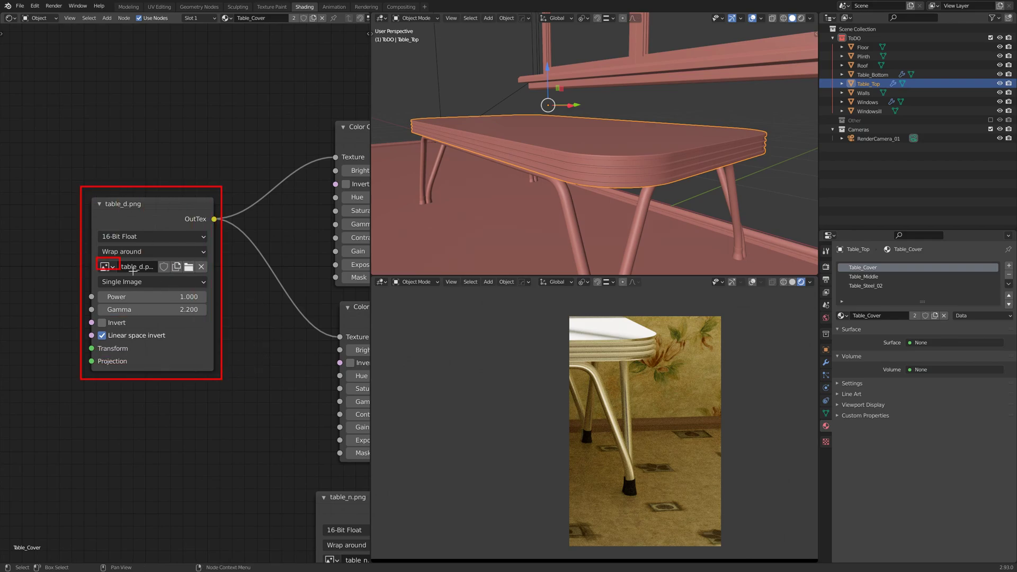
left_click_drag(133, 271, 162, 275)
scroll(260, 335, "down", 2)
mouse_move(148, 339)
middle_mouse_down()
mouse_move(110, 165)
mouse_move(119, 169)
middle_mouse_up()
left_click_drag(35, 234, 137, 184)
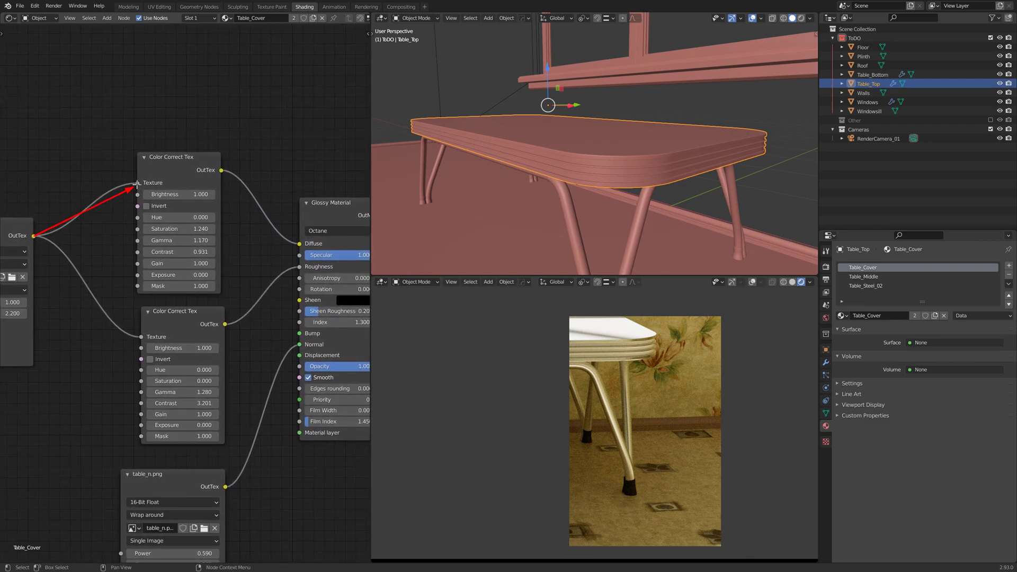
scroll(250, 226, "up", 2)
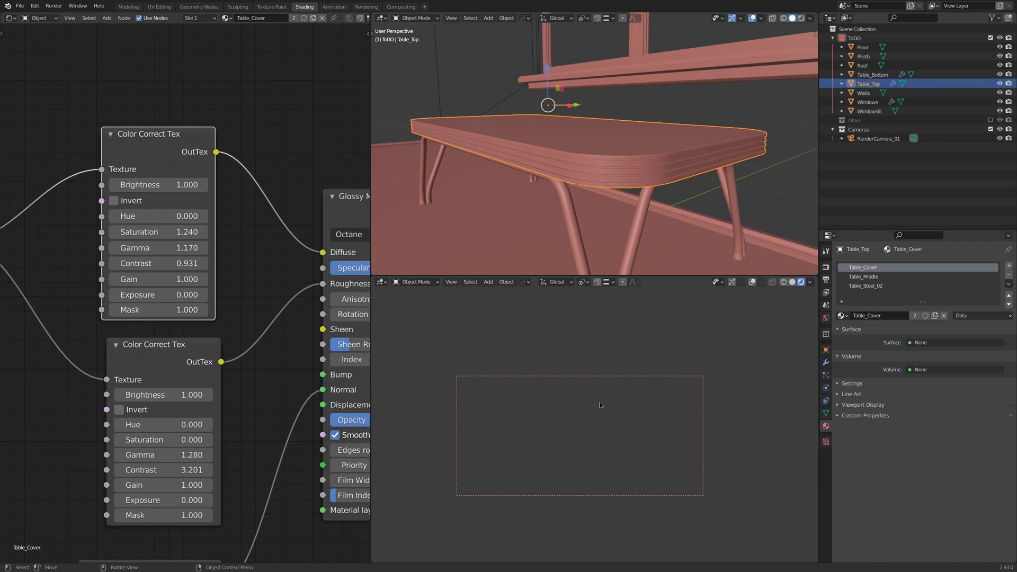
- Wire the Glossy Material to Surface output, cutting its Roughness and normal map links
middle_click_drag(364, 200, 309, 203)
scroll(308, 202, "down", 2)
left_click_drag(324, 487, 269, 343)
left_click_drag(157, 236, 240, 340)
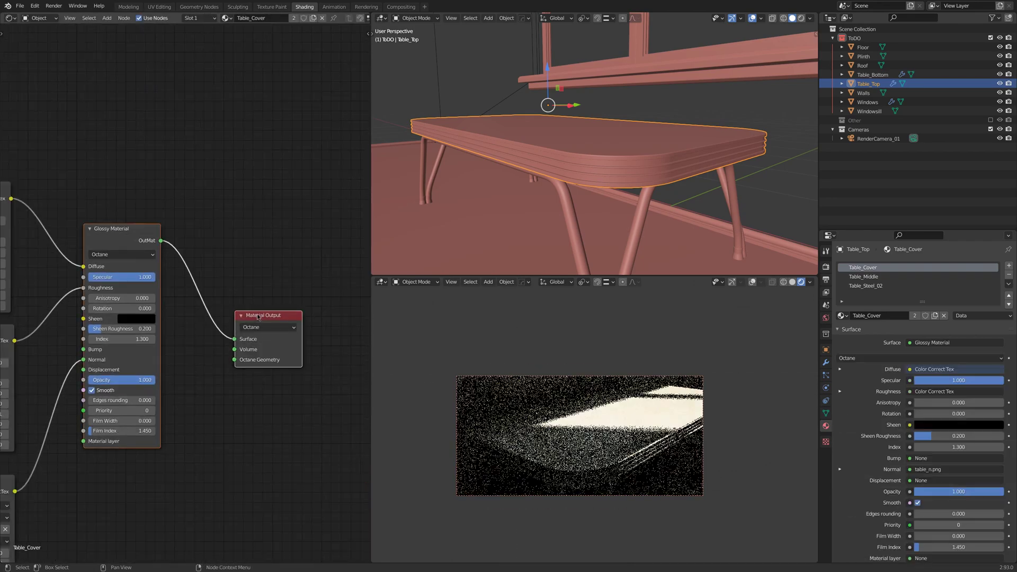
middle_click_drag(238, 419, 360, 419)
middle_click_drag(318, 371, 350, 326)
right_click_drag(249, 273, 249, 389, "ctrl")
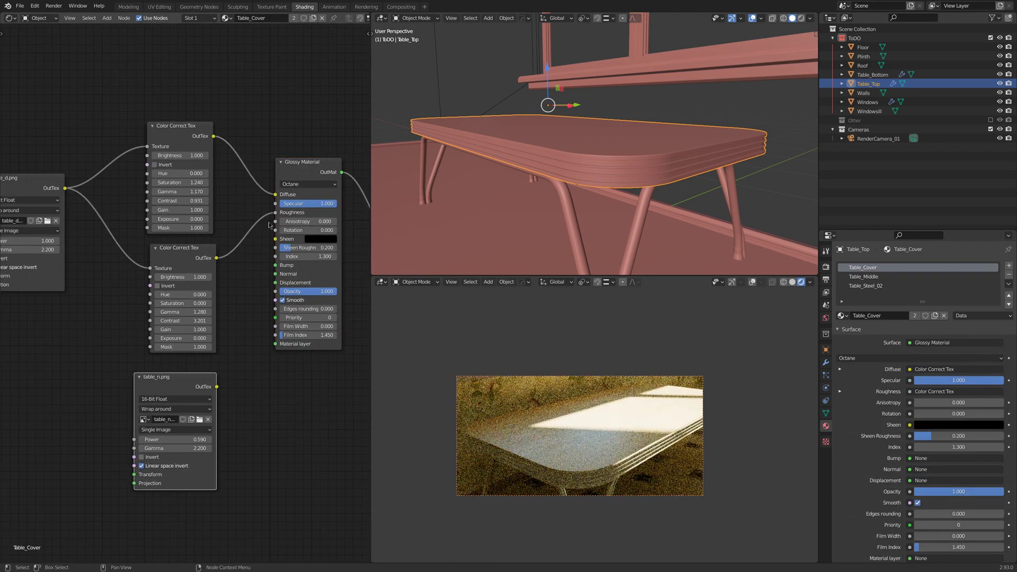
scroll(256, 312, "up", 2)
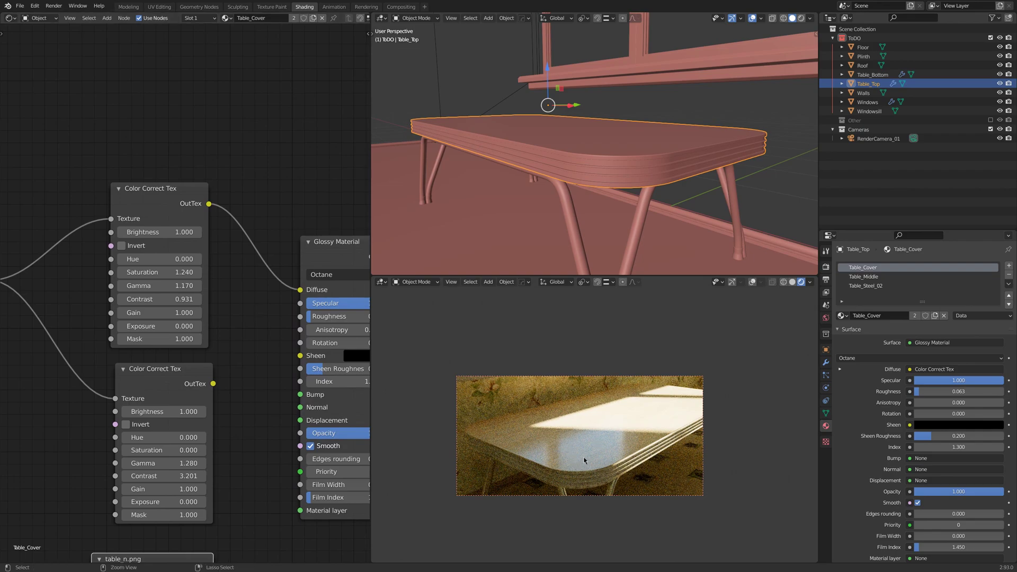
- Preview a render region over the table corner, then clear it
key("ctrl+b")
mouse_move(506, 393)
left_mouse_down()
mouse_move(613, 482)
mouse_move(631, 485)
left_mouse_up()
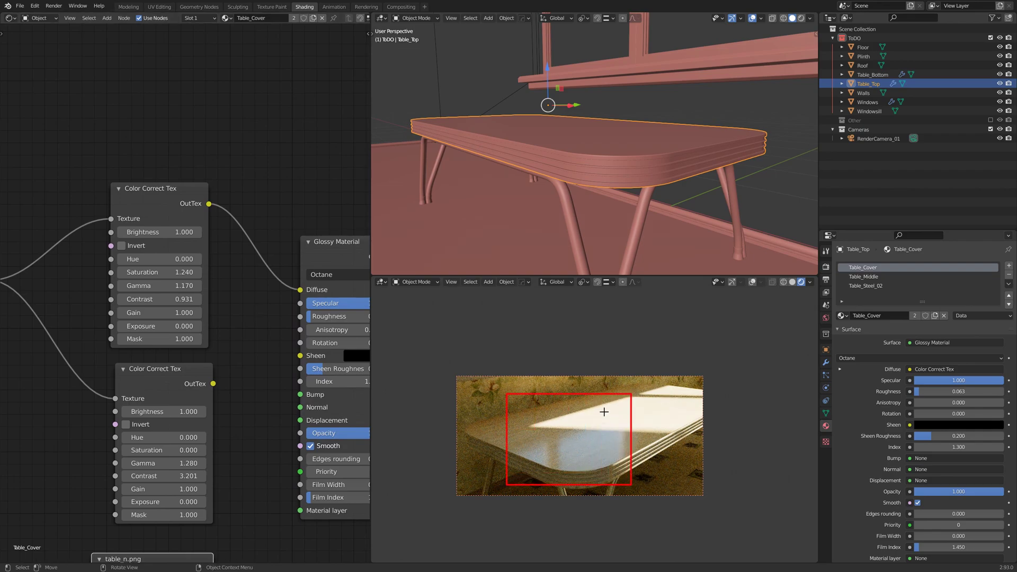
key("ctrl+alt+b")
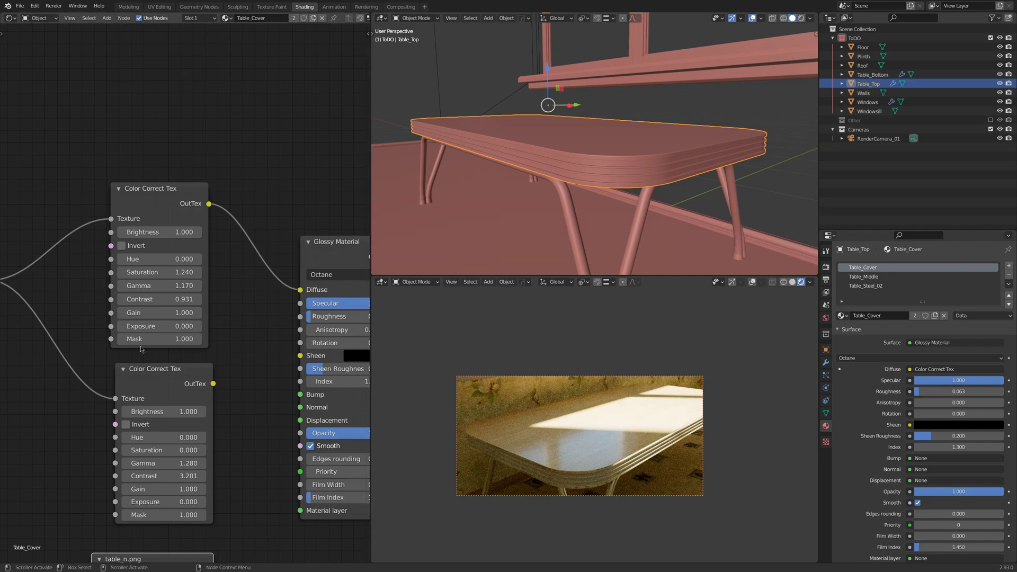
scroll(185, 292, "down", 2)
left_click_drag(39, 275, 323, 294)
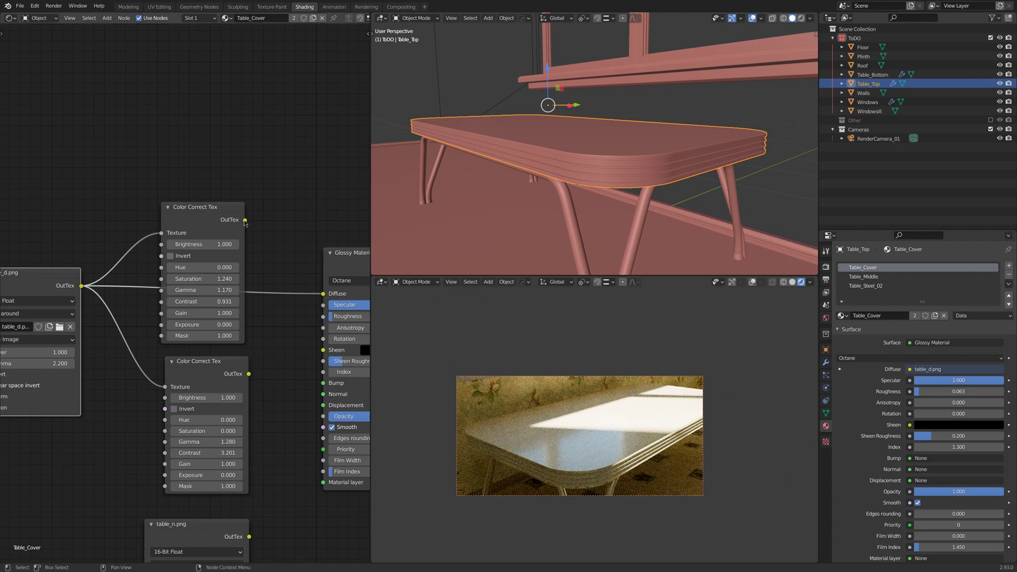
- Feed the top Color Correct Tex into Diffuse, muting it briefly to compare
left_click_drag(244, 220, 324, 294)
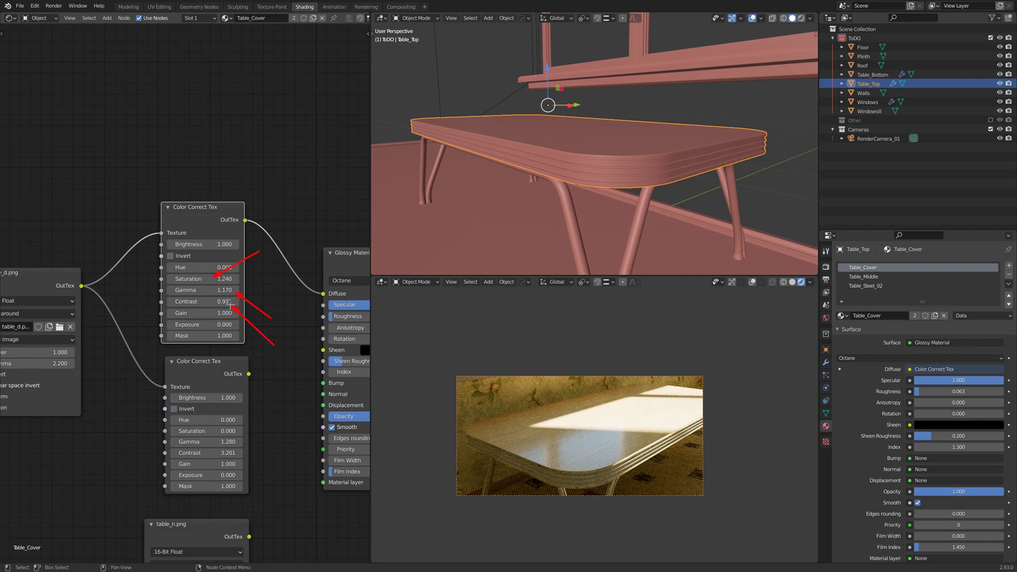
key("m")
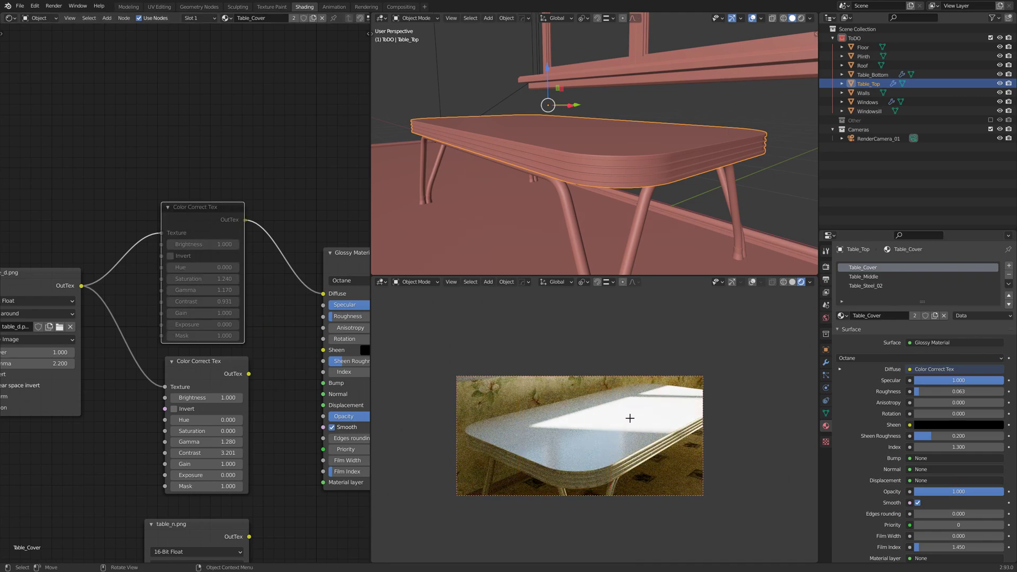
key("m")
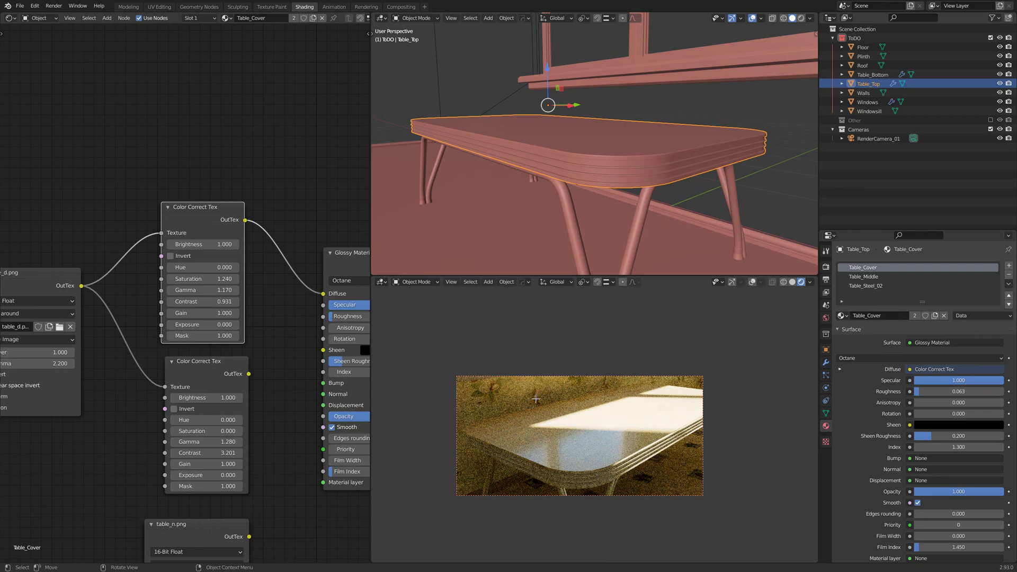
middle_click_drag(255, 454, 268, 411)
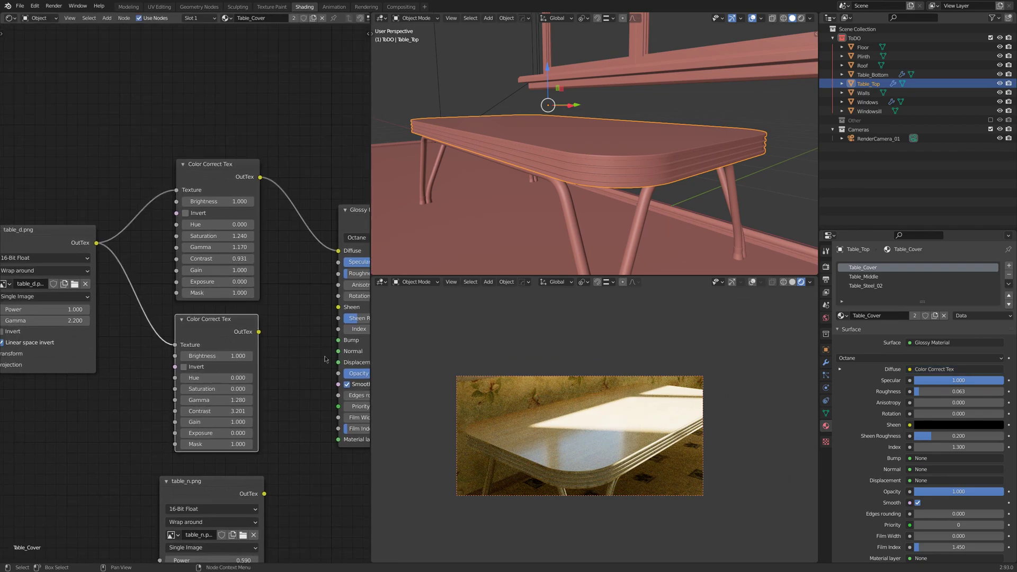
middle_click_drag(322, 364, 279, 346)
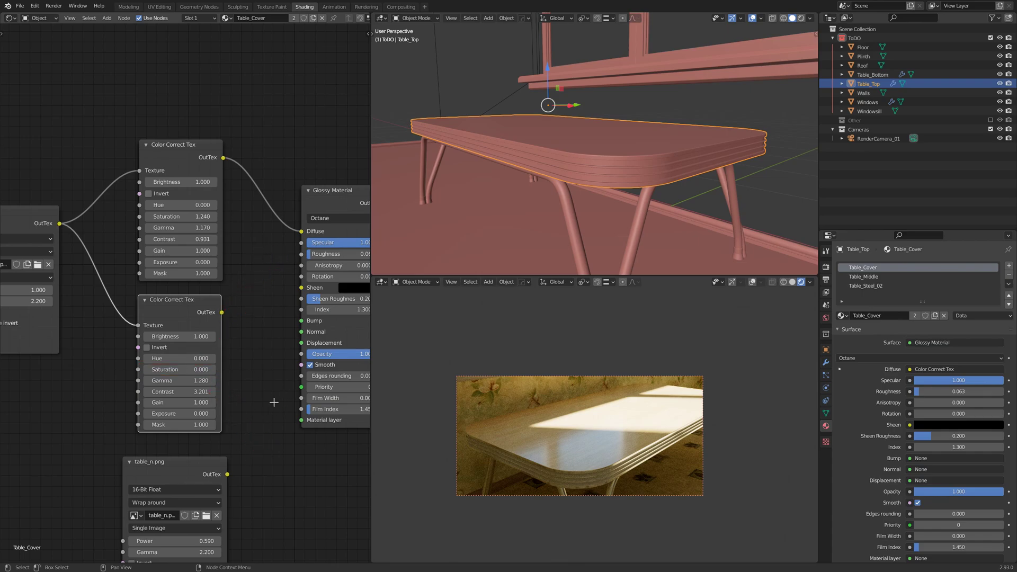
- Drive Roughness from the lower Color Correct Tex and Normal from table_n.png
left_click_drag(222, 312, 301, 254)
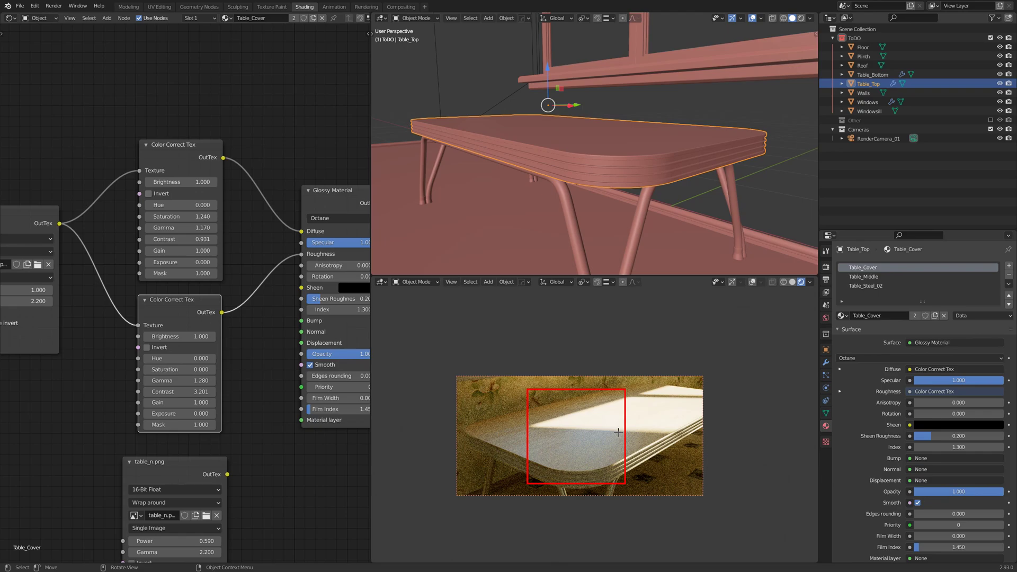
middle_click_drag(167, 463, 94, 383)
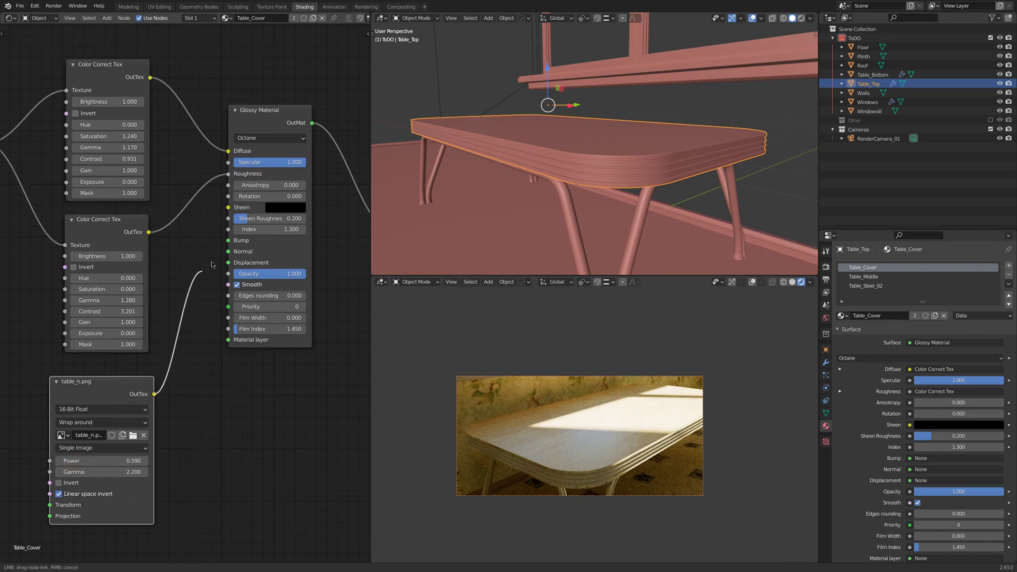
left_click_drag(154, 395, 228, 252)
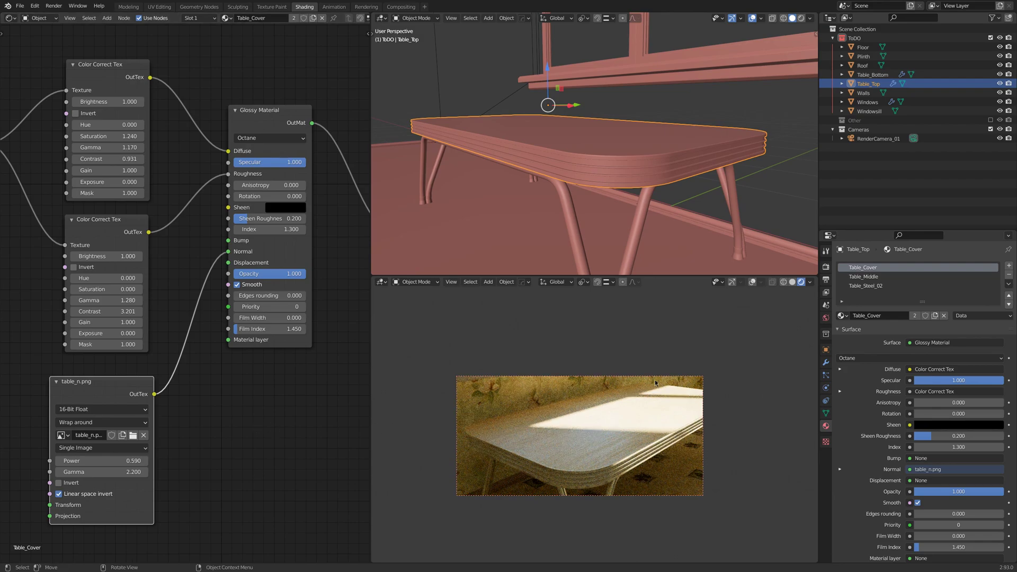
left_click(864, 277)
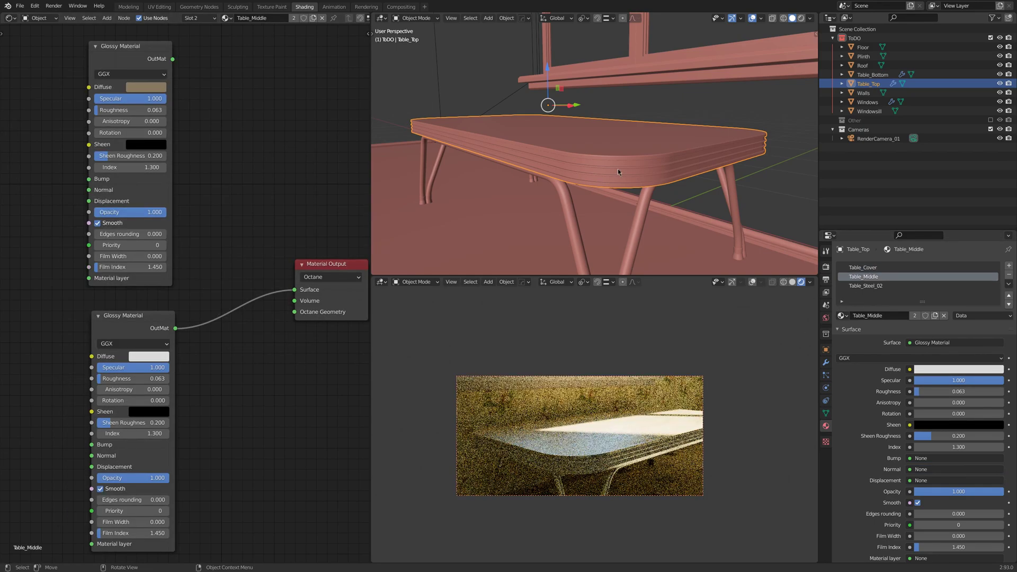
- Select the table top faces assigned to Table_Middle in Edit Mode
key("Tab")
left_click(923, 315)
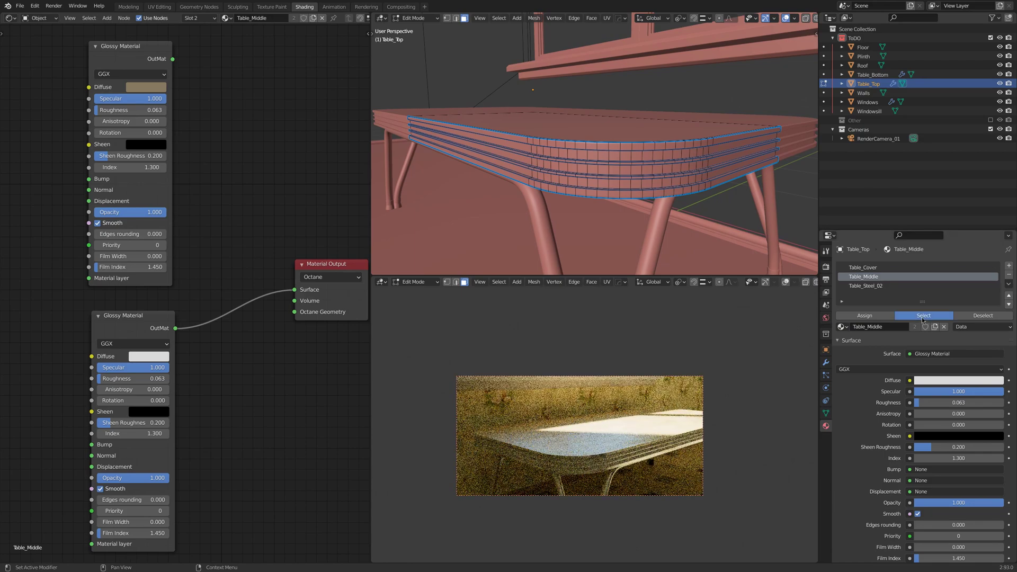
middle_click_drag(545, 132, 617, 161)
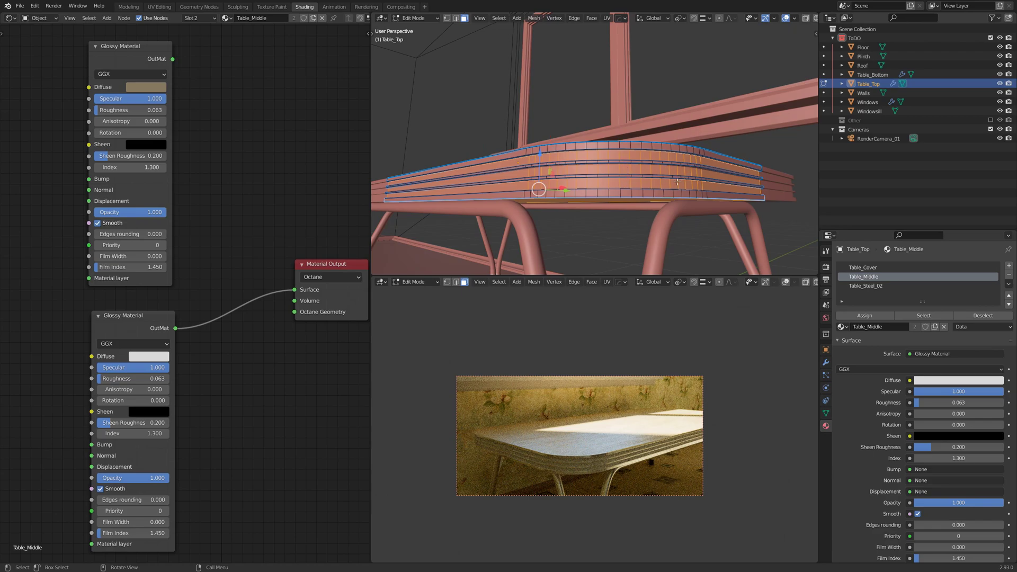
- Delete the white Glossy node and wire the tan Glossy Material to the output
left_click(119, 350)
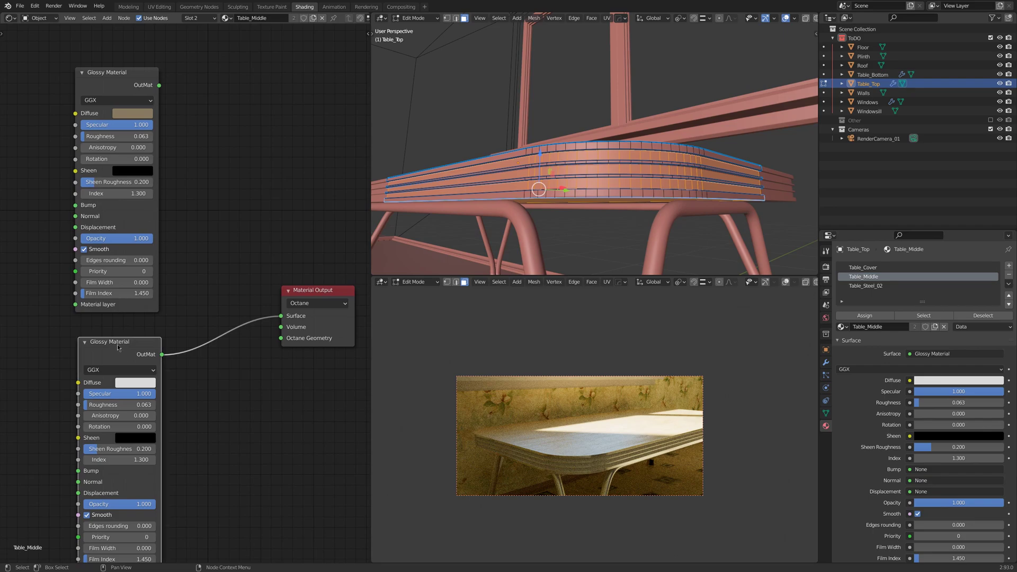
key("Delete")
left_click_drag(135, 123, 132, 269)
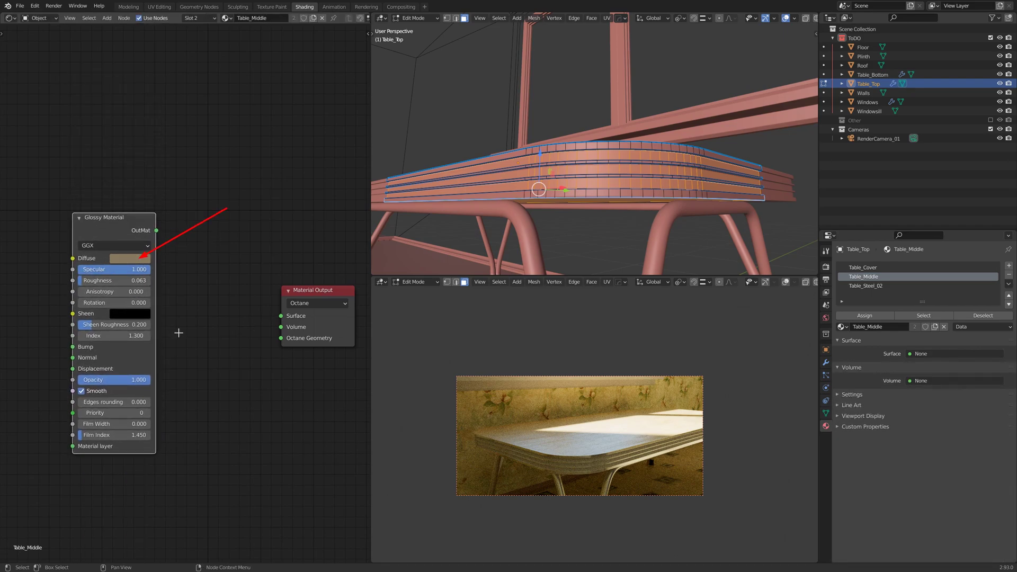
mouse_move(156, 231)
left_mouse_down()
mouse_move(281, 316)
mouse_move(289, 291)
left_mouse_up()
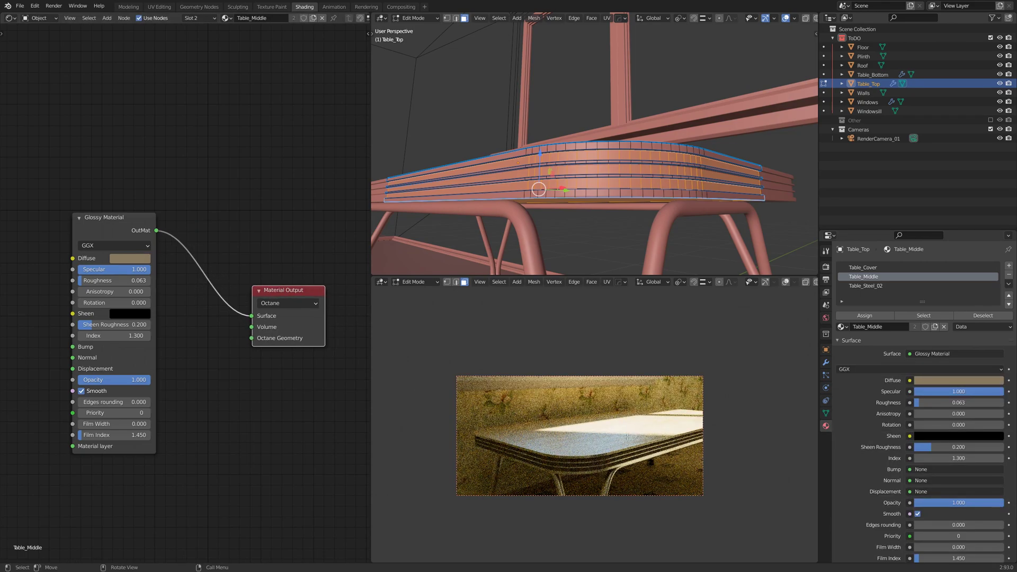
key("Tab")
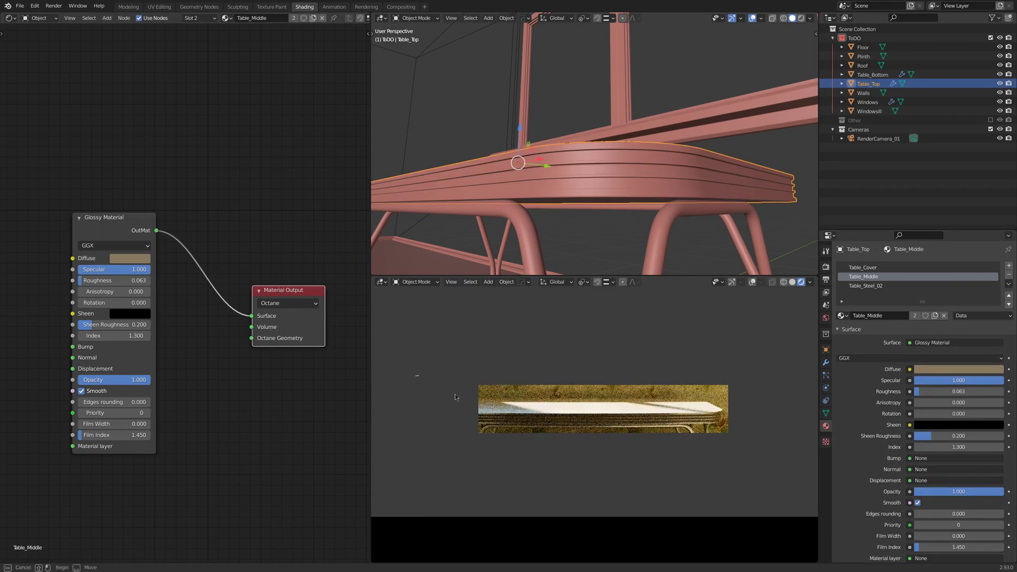
scroll(772, 462, "up", 2)
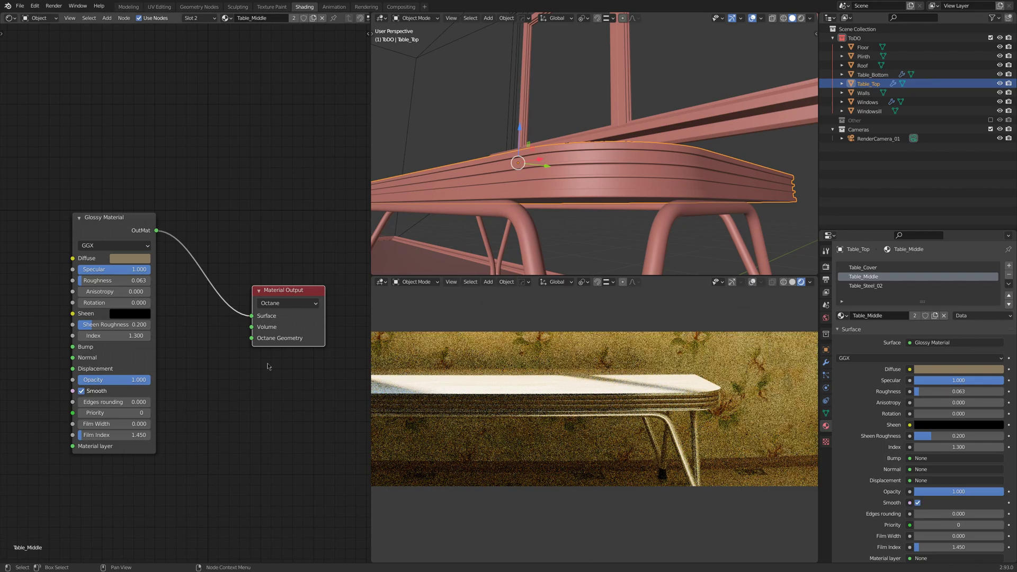
middle_click_drag(772, 297, 769, 259)
left_click(866, 285)
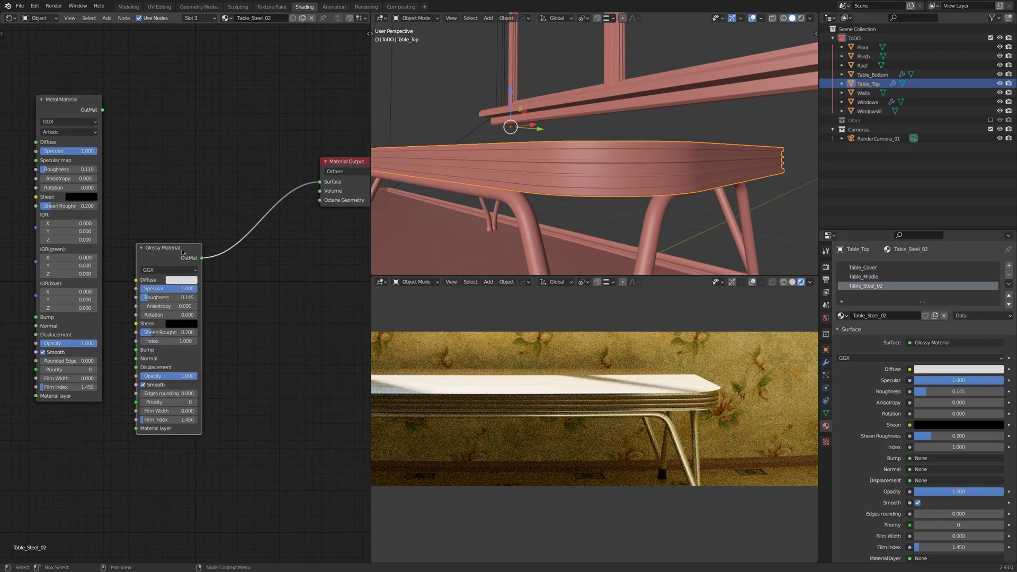
- Check Table_Steel_02 faces in Edit Mode and wire Metal Material to Surface output
key("Tab")
middle_click_drag(653, 171, 665, 220)
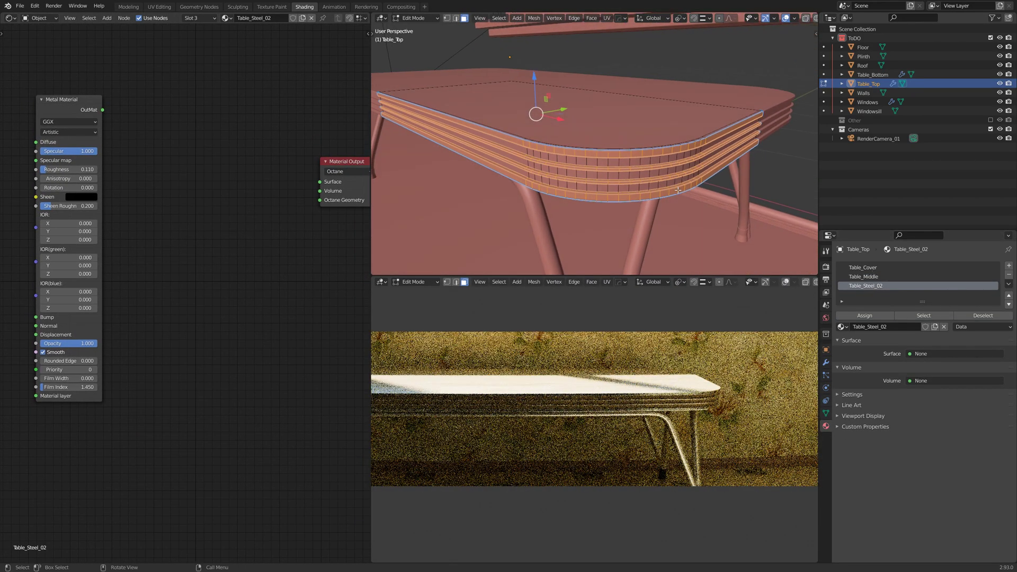
left_click_drag(344, 161, 251, 247)
mouse_move(64, 99)
left_mouse_down()
mouse_move(83, 134)
mouse_move(226, 267)
left_mouse_up()
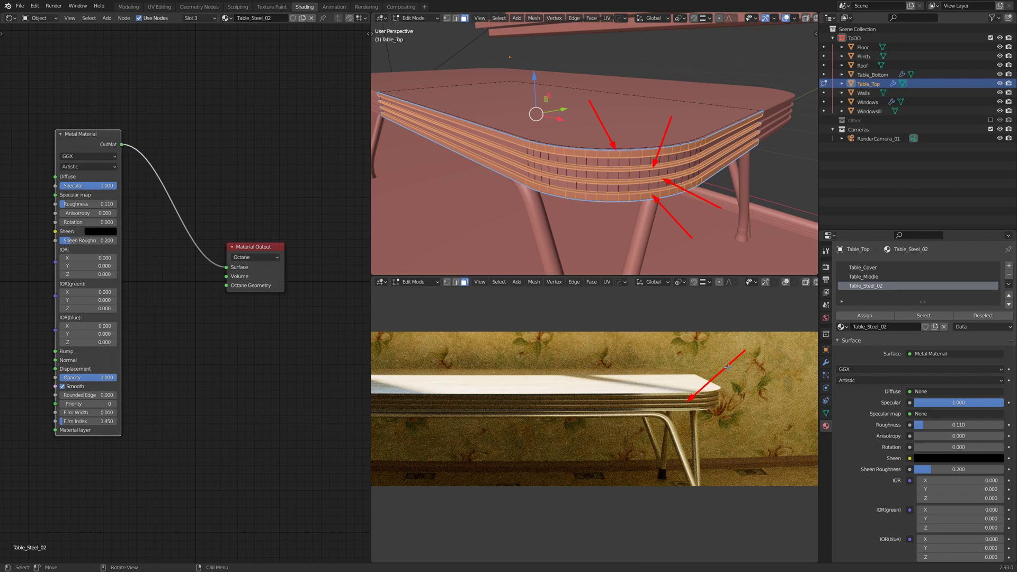
- Return to Object Mode and fit the full camera render of the room
scroll(728, 367, "down", 5)
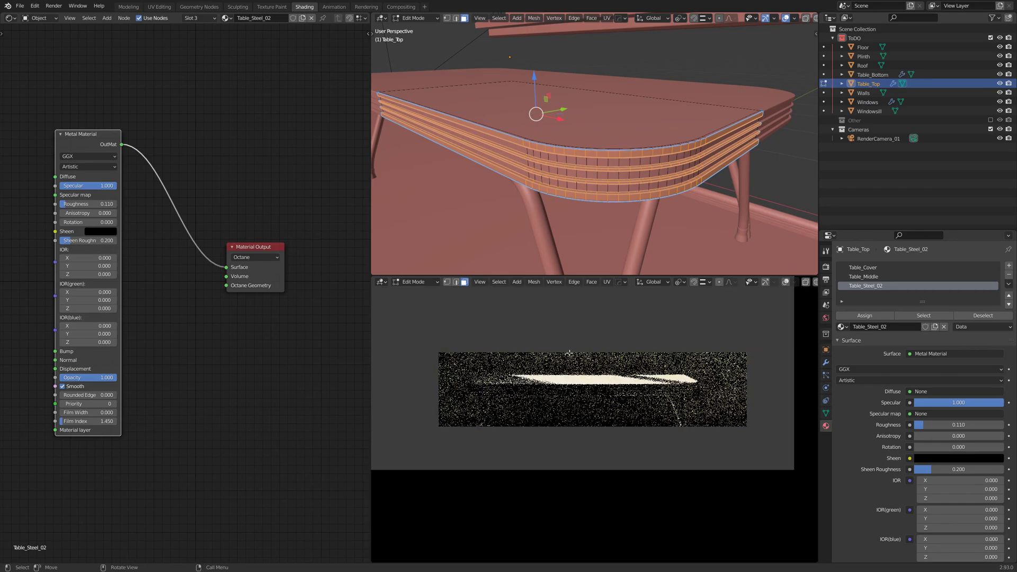
key("Tab")
key("Home")
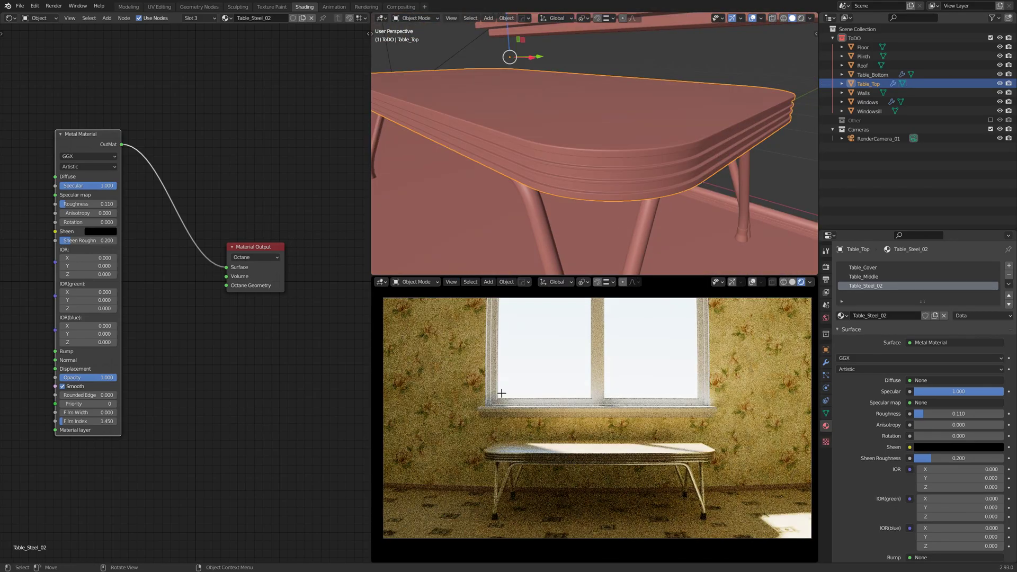
left_click_drag(530, 338, 449, 359)
left_click_drag(554, 349, 497, 374)
left_click_drag(574, 404, 572, 411)
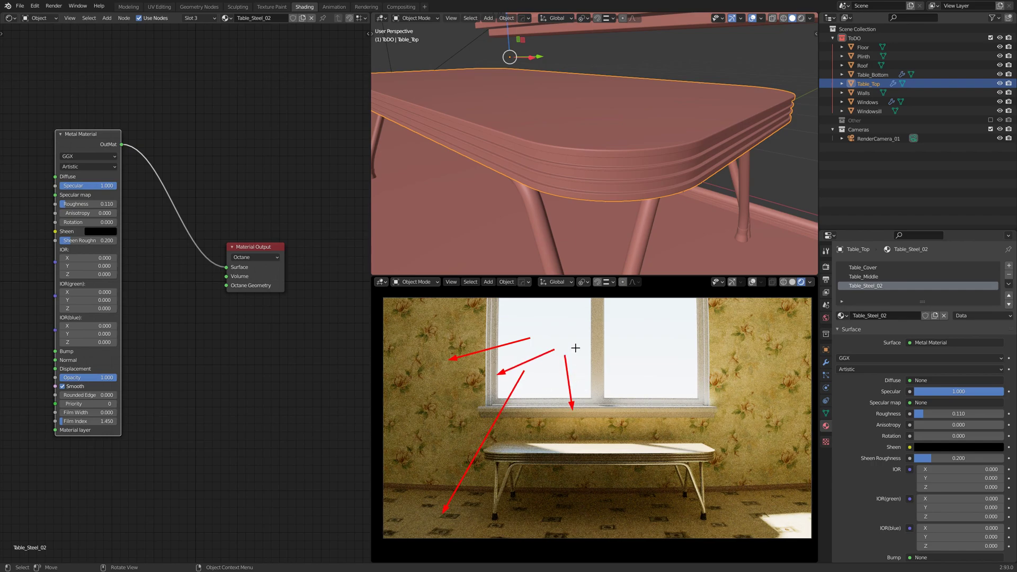
left_click_drag(660, 372, 766, 486)
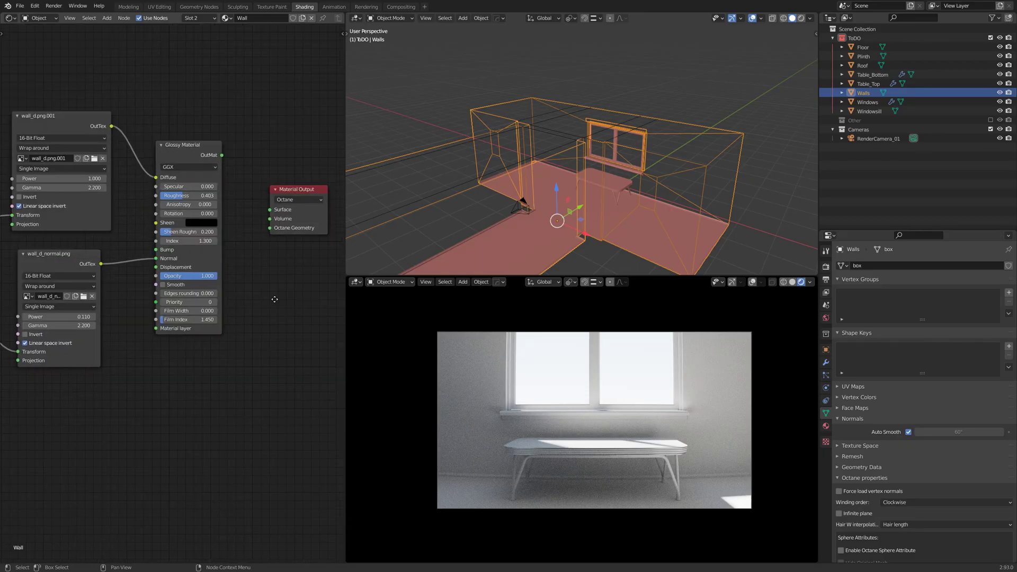
- Wire the walls' Glossy Material to Surface output, then widen and pan to the 2D Transform node
middle_click_drag(274, 300, 224, 342)
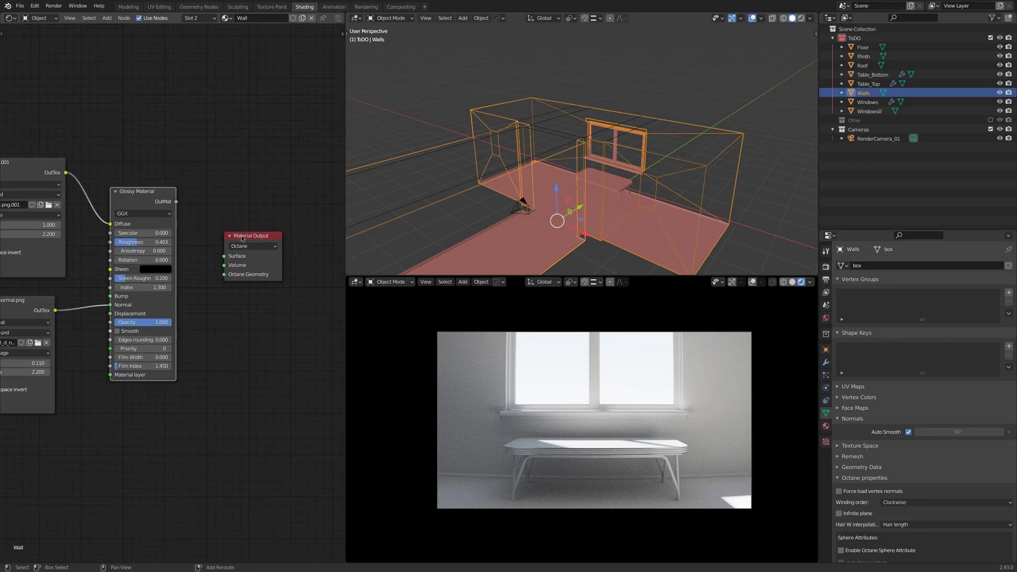
left_click_drag(171, 198, 220, 252)
middle_click_drag(220, 252, 339, 262)
left_click_drag(344, 333, 371, 332)
middle_click_drag(72, 314, 175, 320)
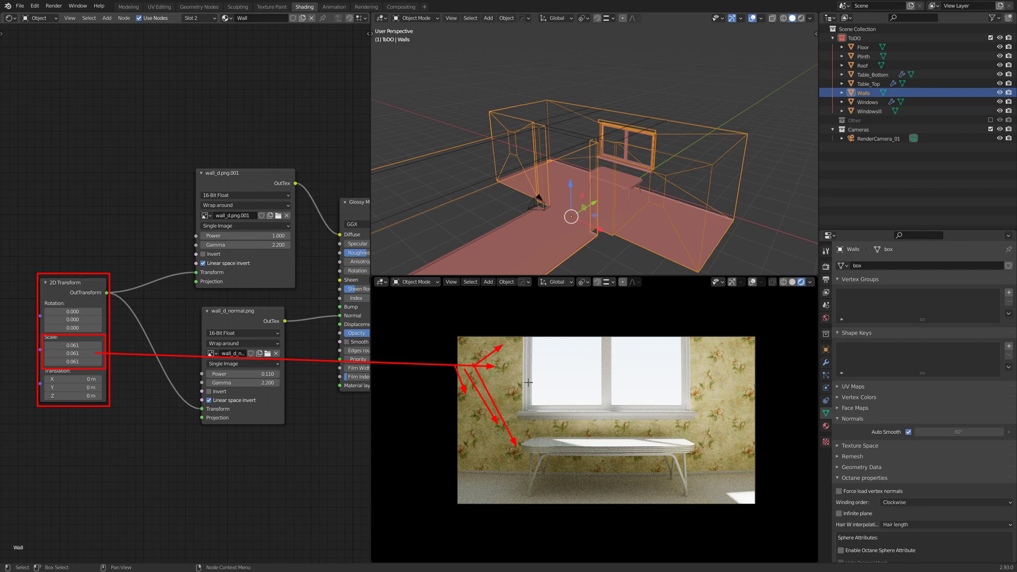
middle_click_drag(337, 236, 244, 246)
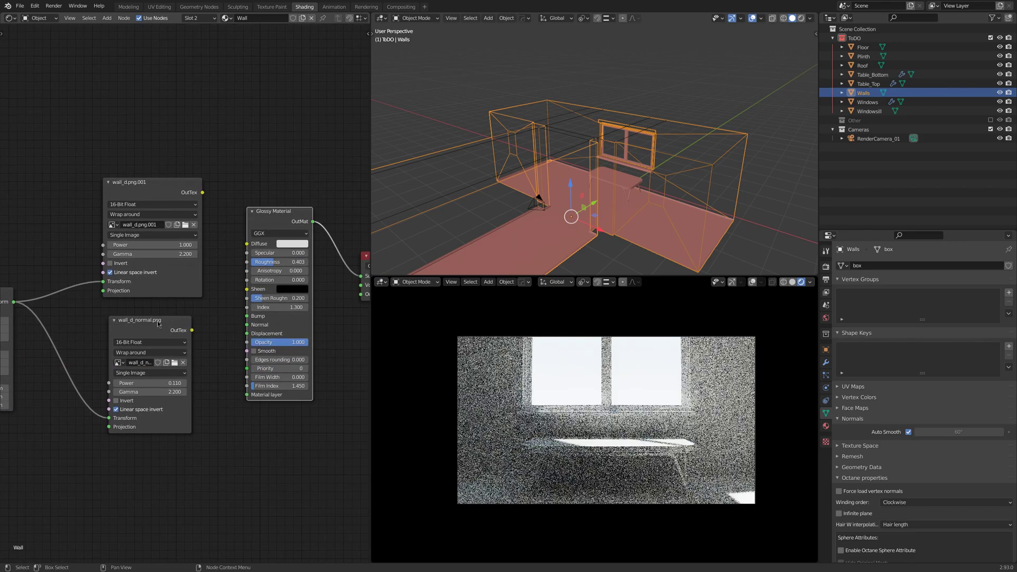